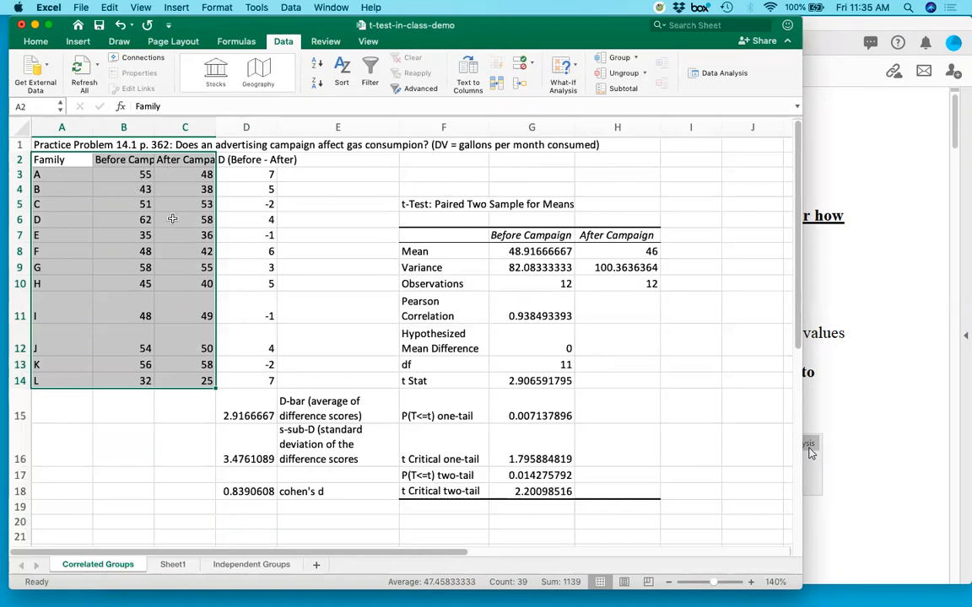
# Copy the family, before and after campaign data in A2:C14 to cell A1 of Sheet1 and enlarge the sheet view to 160%.
pyautogui.press('super+c')
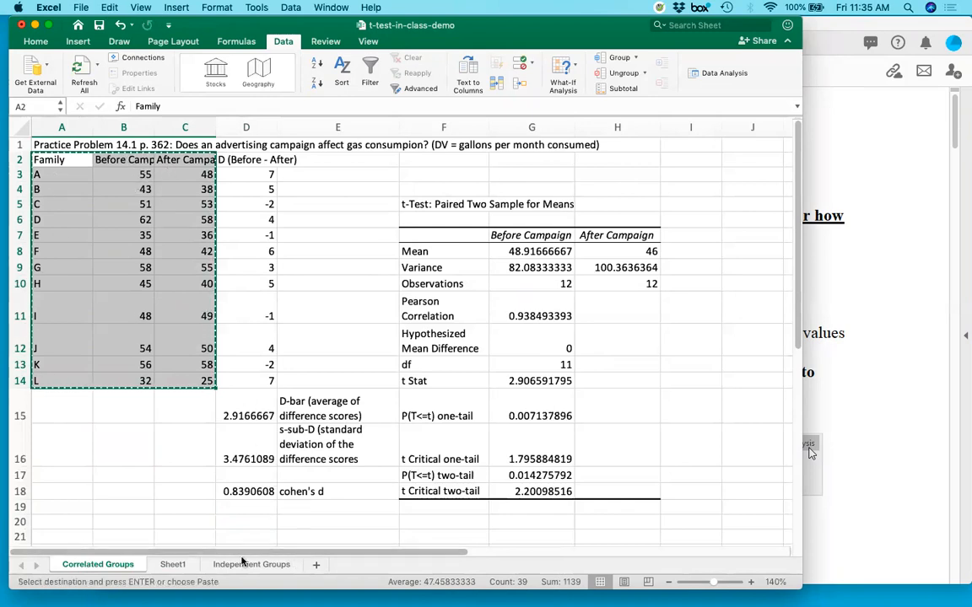
pyautogui.click(179, 565)
pyautogui.press('super+v')
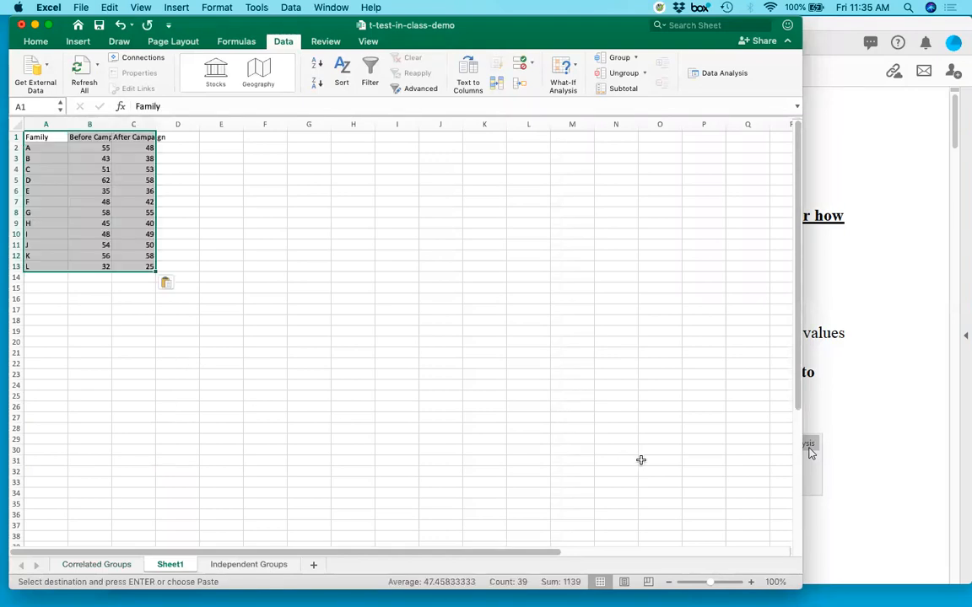
pyautogui.click(750, 582)
pyautogui.click(750, 582)
pyautogui.click(750, 582)
pyautogui.click(750, 582)
pyautogui.click(749, 582)
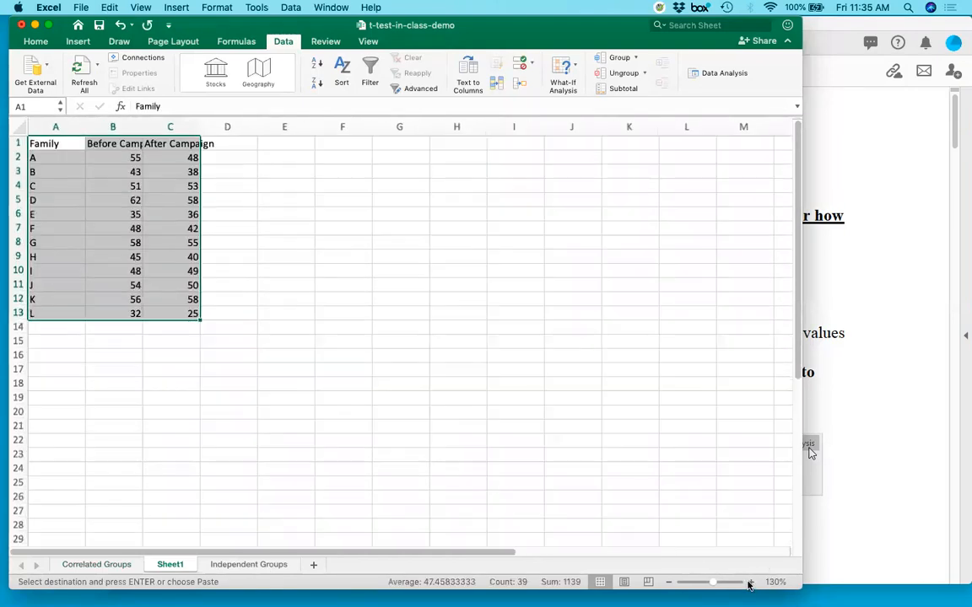
pyautogui.click(749, 582)
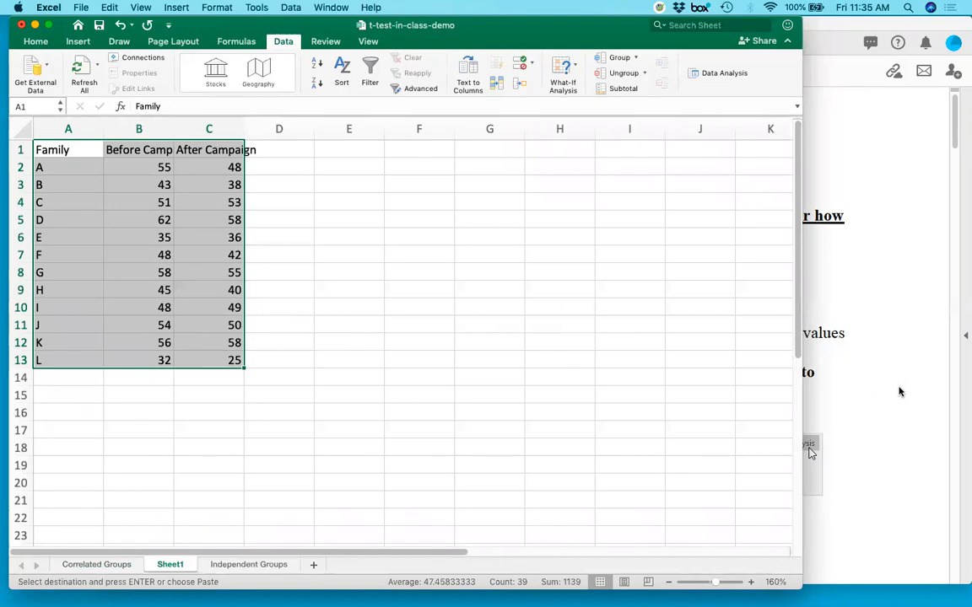
# Enter the header "Difference" in cell D1, beside the After Campaign column.
pyautogui.click(268, 150)
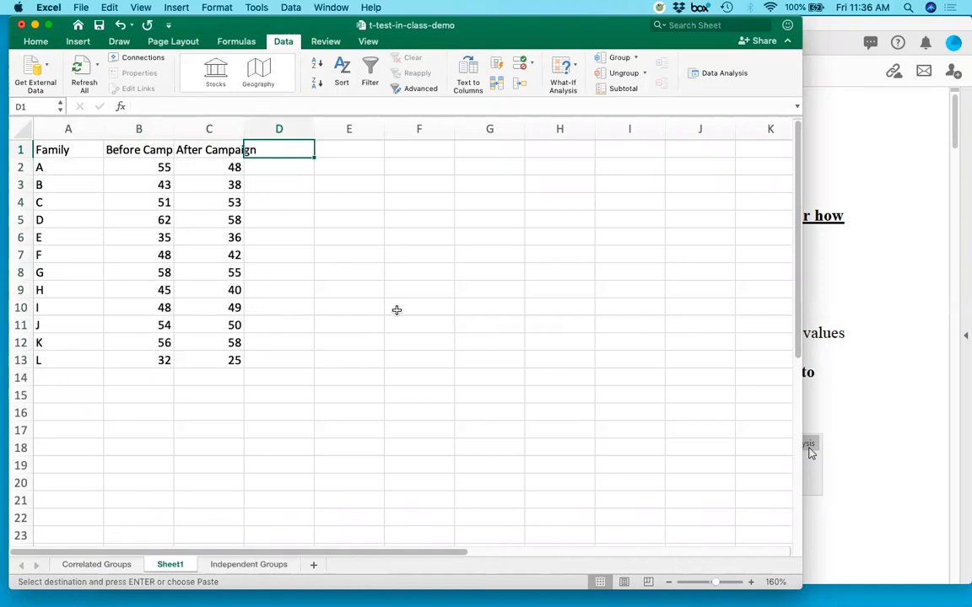
pyautogui.write('D')
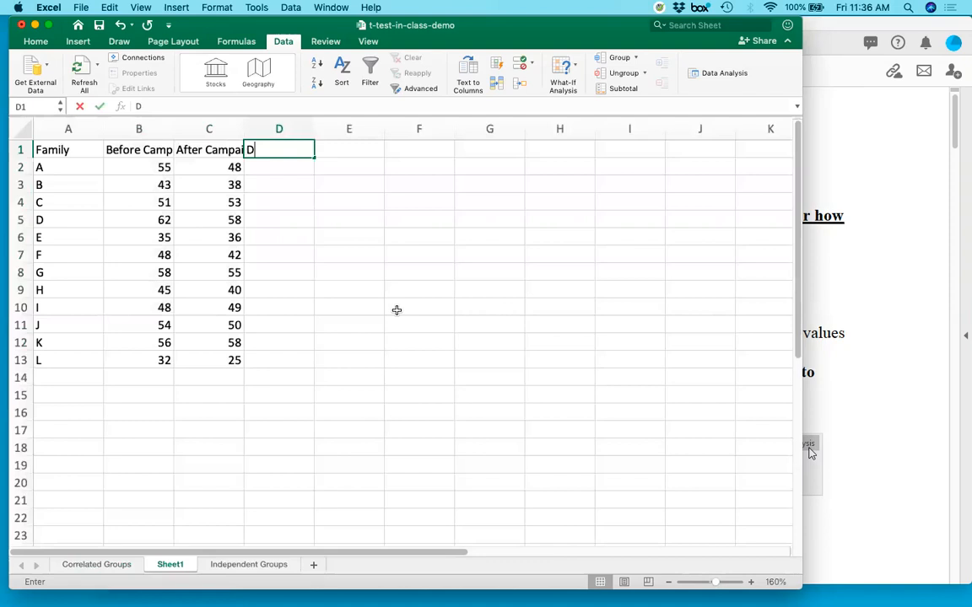
pyautogui.write('ifference')
pyautogui.press('Return')
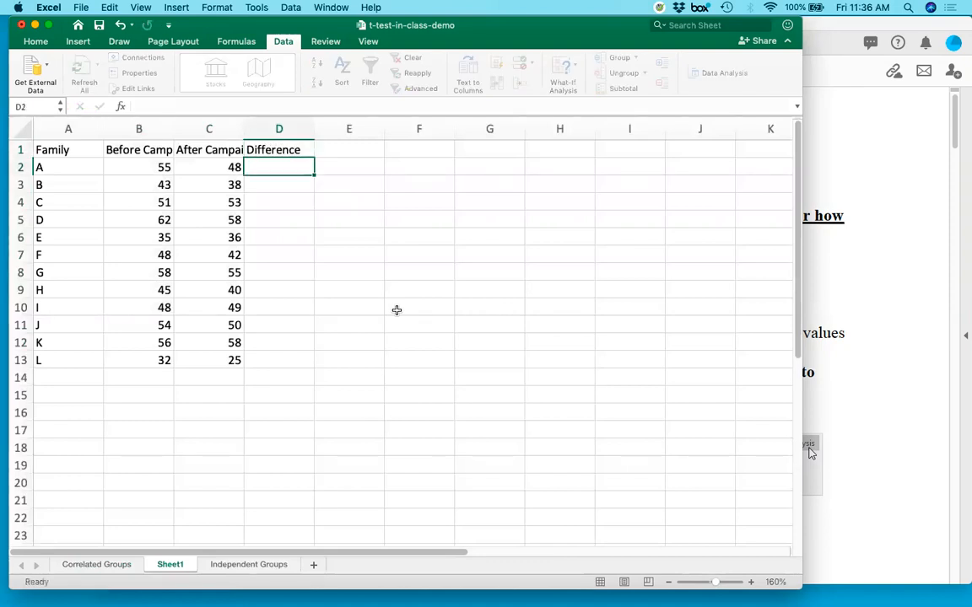
# Calculate before minus after in D2 with =B2-C2 and fill the formula through D13.
pyautogui.write('=')
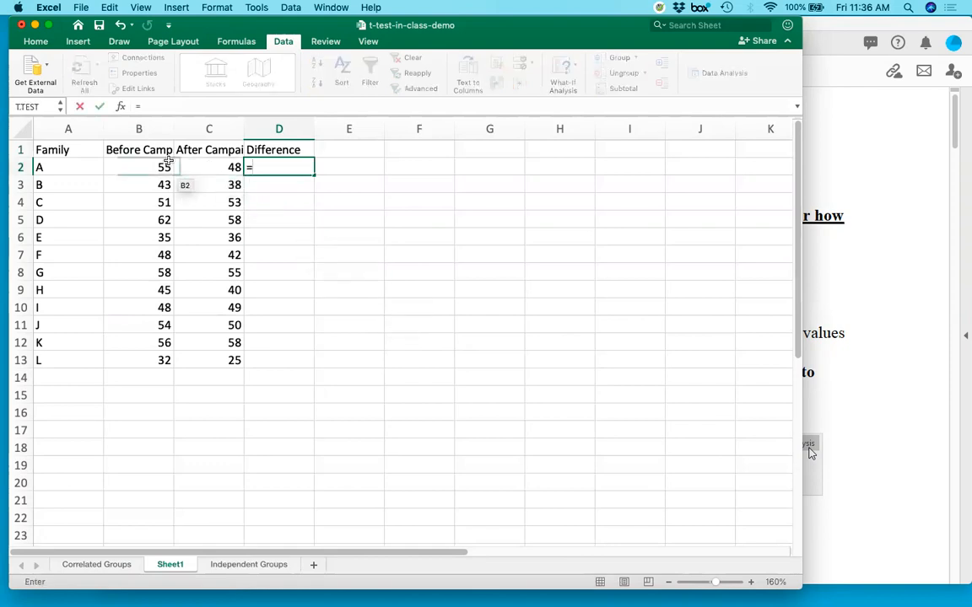
pyautogui.click(156, 167)
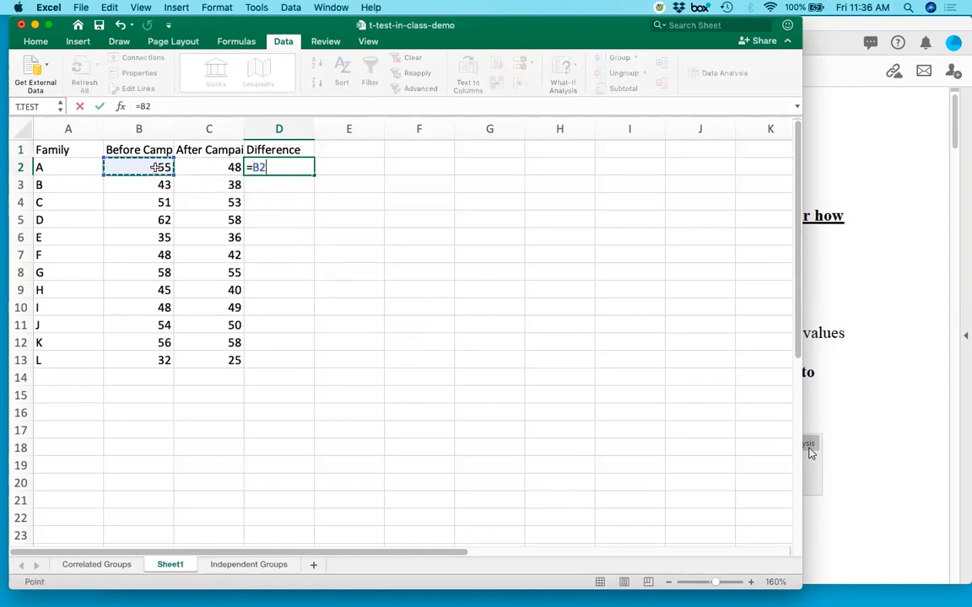
pyautogui.write('-')
pyautogui.click(189, 167)
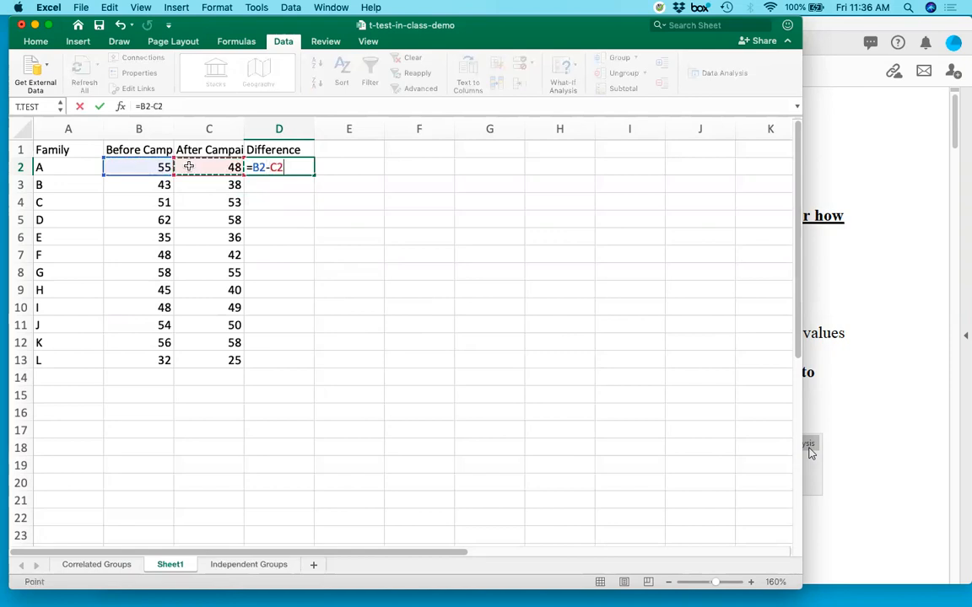
pyautogui.press('Return')
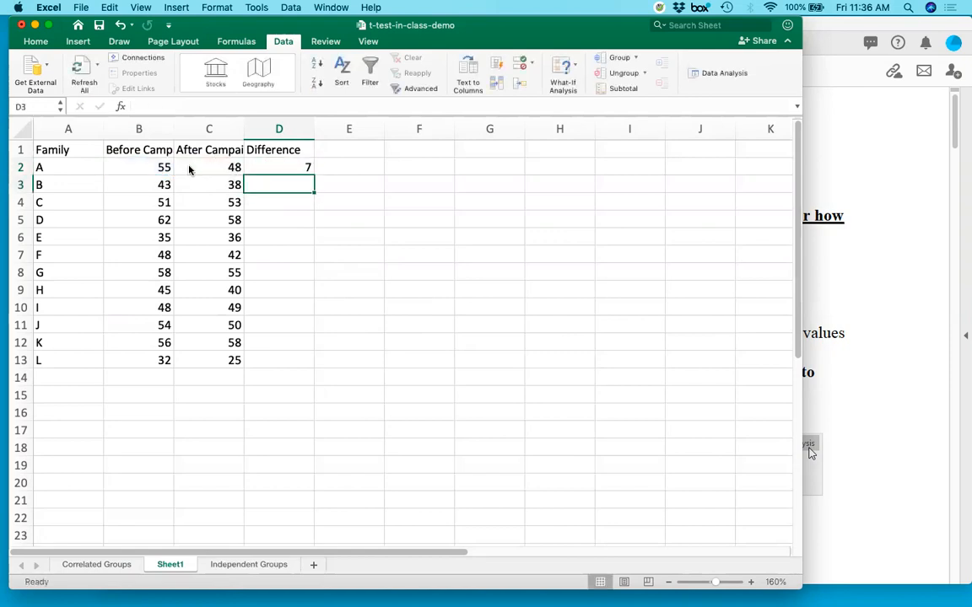
pyautogui.click(279, 165)
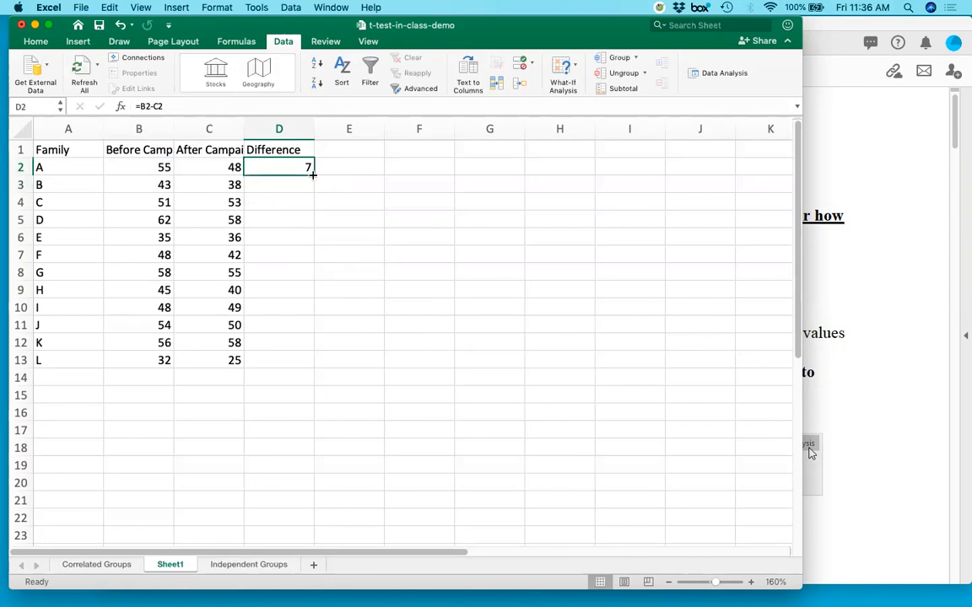
pyautogui.moveTo(313, 175); pyautogui.dragTo(290, 362)
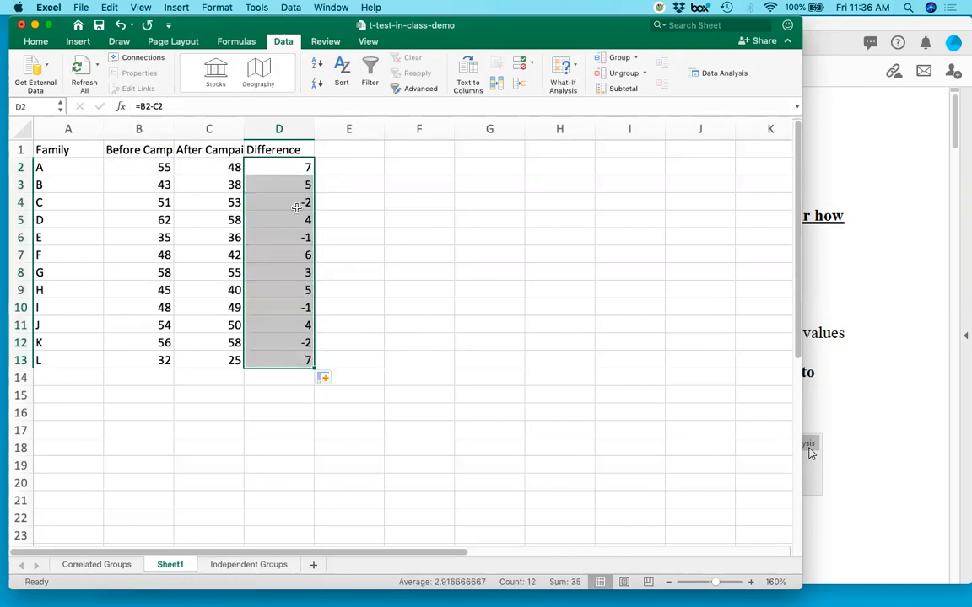
# Check the filled formulas in the Difference column against the before and after values in their rows.
pyautogui.click(294, 182)
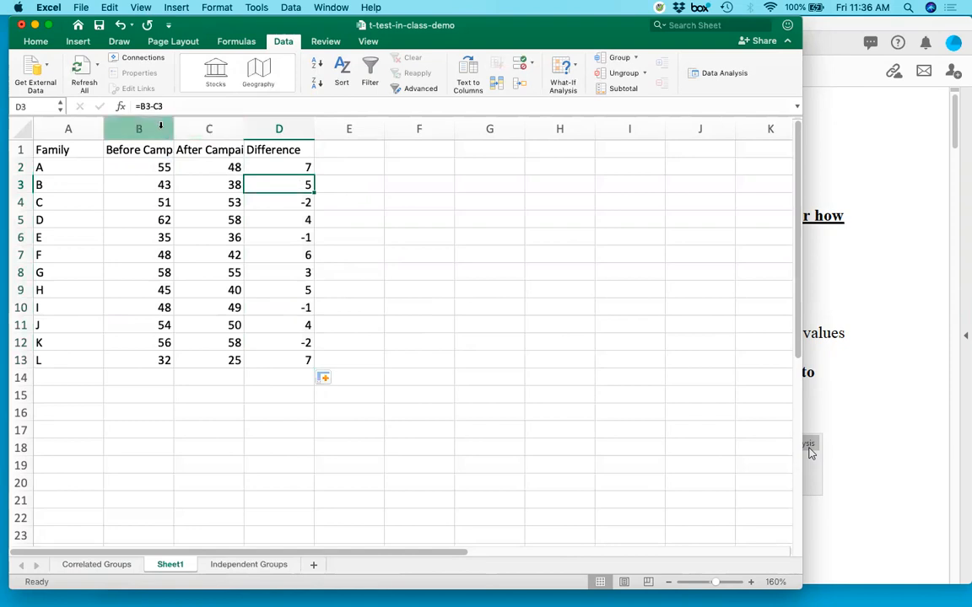
pyautogui.click(151, 183)
pyautogui.click(212, 186)
pyautogui.doubleClick(296, 184)
pyautogui.click(291, 204)
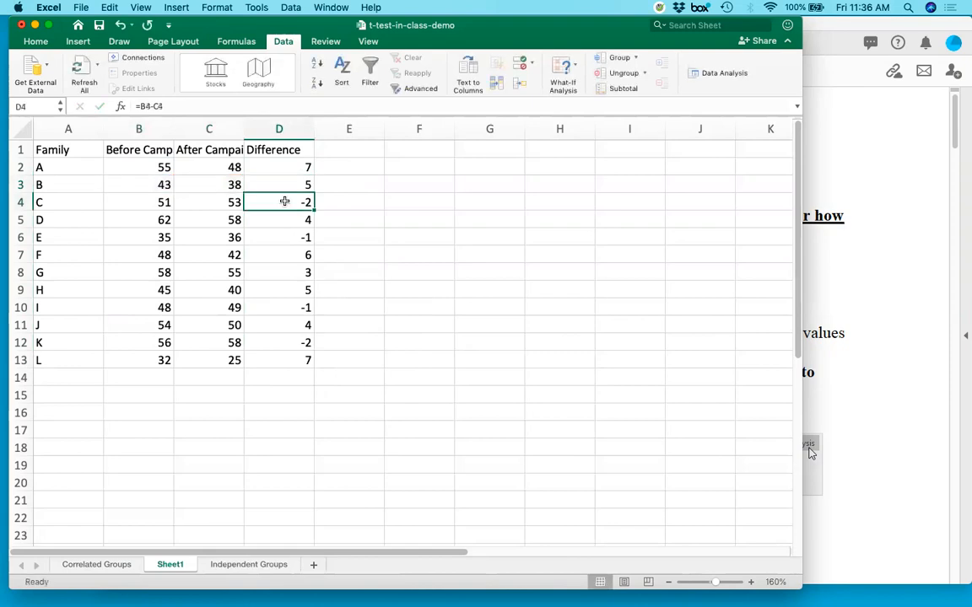
pyautogui.doubleClick(308, 204)
pyautogui.press('Return')
pyautogui.press('Up')
pyautogui.press('Up')
pyautogui.press('Down')
pyautogui.press('Down')
pyautogui.press('Down')
pyautogui.press('Down')
pyautogui.press('Down')
pyautogui.press('Down')
pyautogui.press('Down')
pyautogui.press('Down')
pyautogui.press('Down')
pyautogui.press('Down')
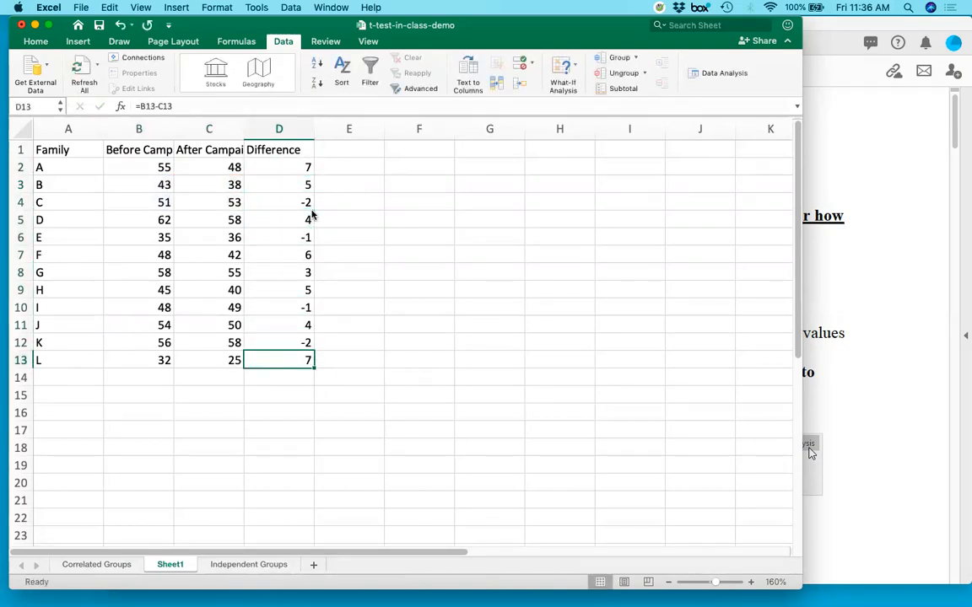
# Widen columns B and C so the Before Campaign and After Campaign headers fit completely.
pyautogui.click(71, 166)
pyautogui.click(124, 167)
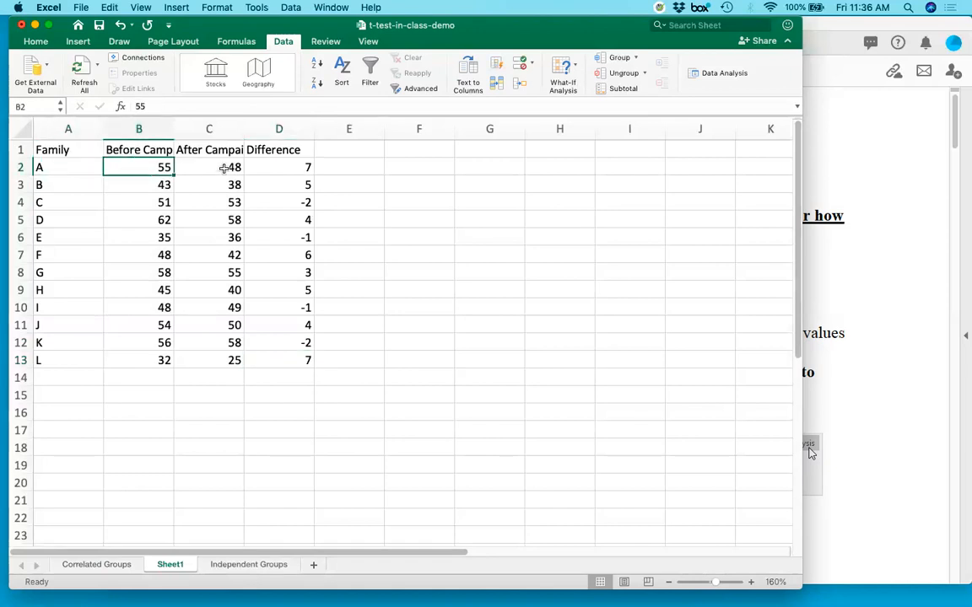
pyautogui.moveTo(172, 130); pyautogui.dragTo(203, 131)
pyautogui.moveTo(273, 130); pyautogui.dragTo(293, 131)
pyautogui.click(268, 172)
pyautogui.moveTo(196, 167); pyautogui.dragTo(247, 163)
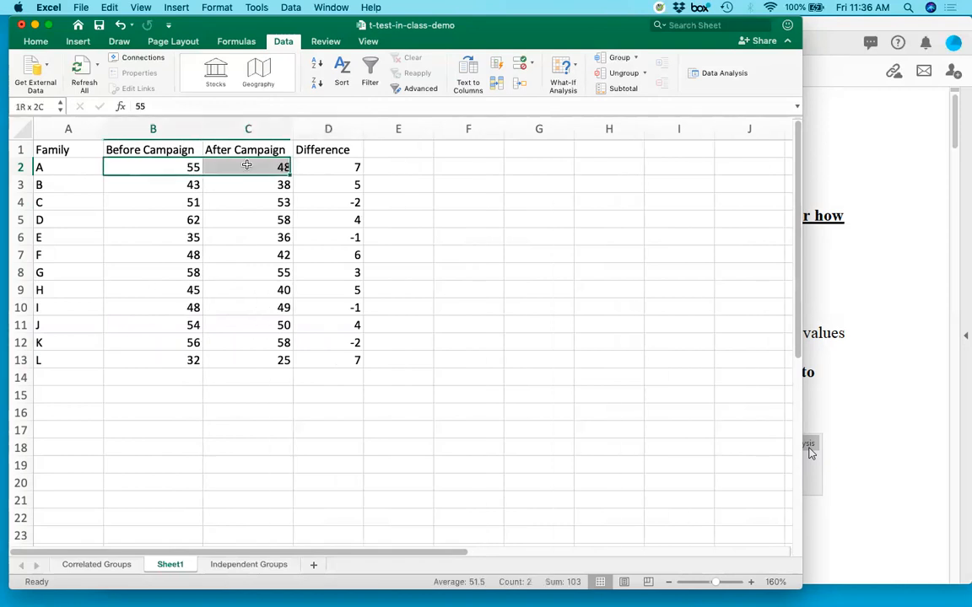
pyautogui.click(190, 168)
pyautogui.click(249, 165)
pyautogui.click(330, 165)
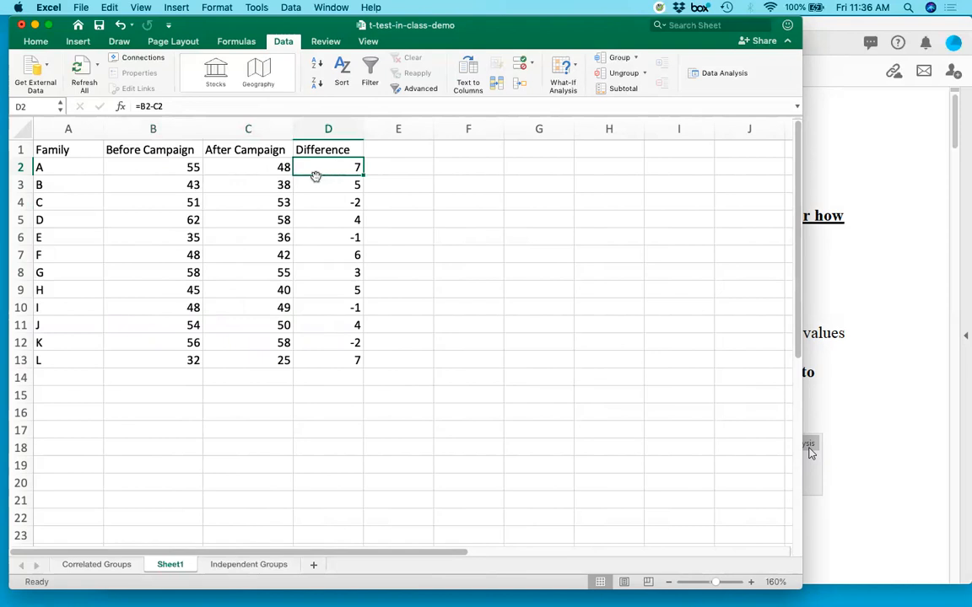
# Label cell E14 "Mean of the difference scores", just below and beside the Difference column.
pyautogui.click(390, 376)
pyautogui.write('Mean')
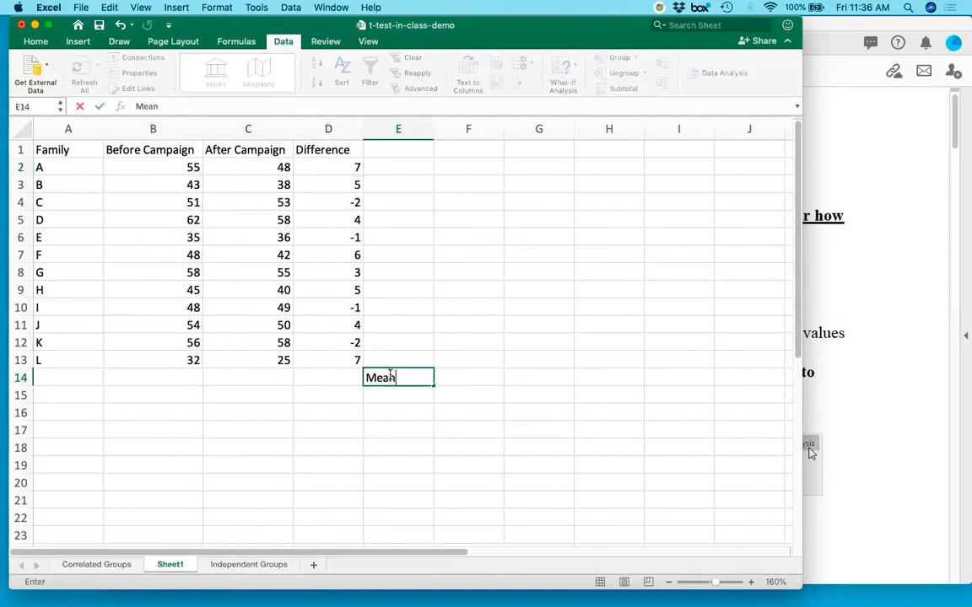
pyautogui.write(' of the dif')
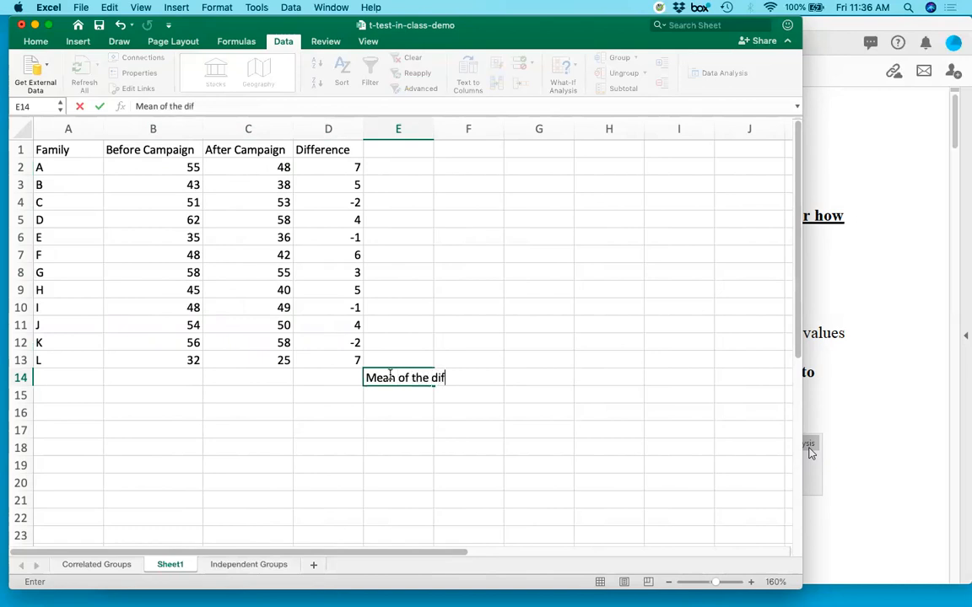
pyautogui.write('ference scores')
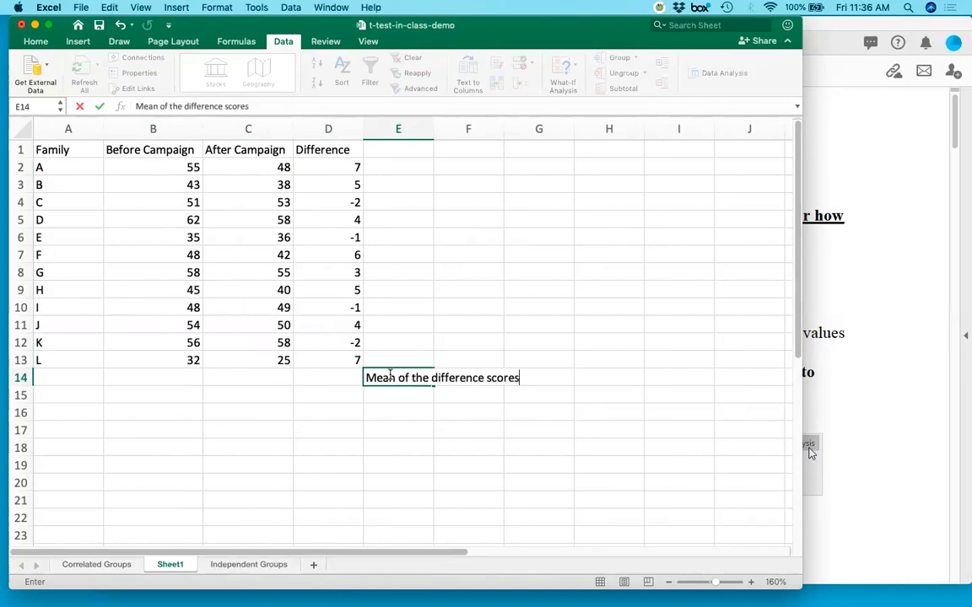
pyautogui.press('Left')
# Calculate the mean of the difference scores in D14 with the AVERAGE function over D2:D13.
pyautogui.write('=')
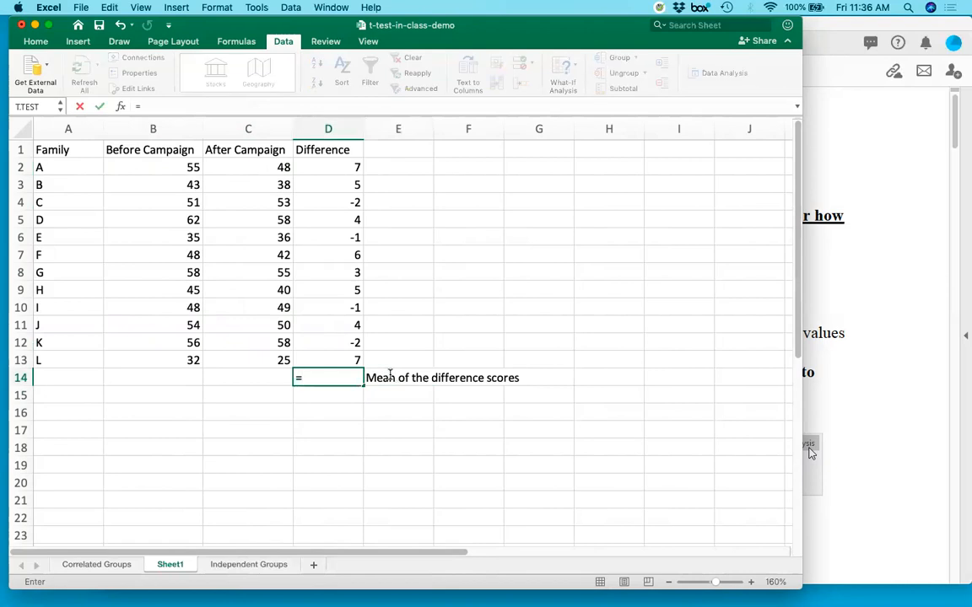
pyautogui.write('average(')
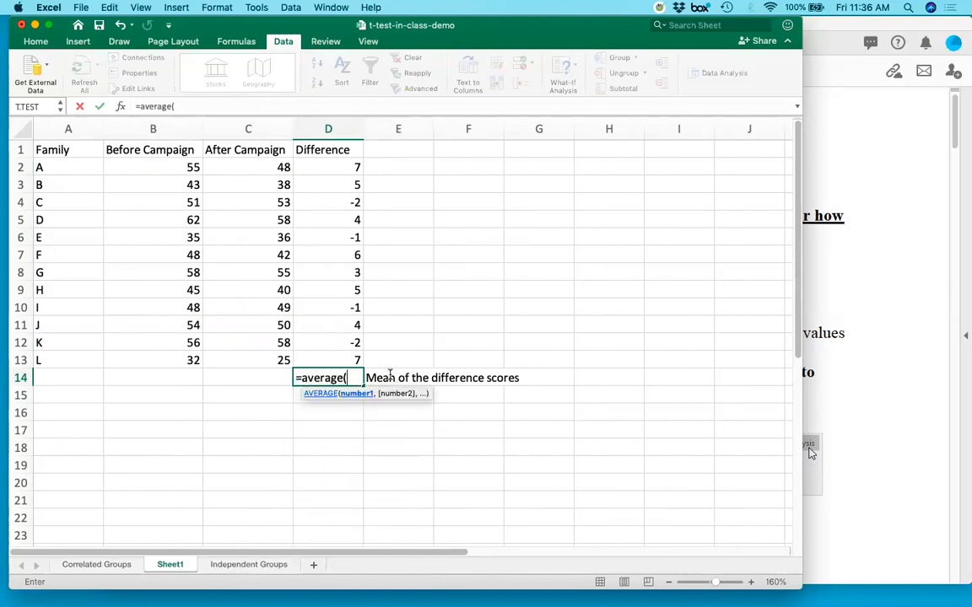
pyautogui.moveTo(350, 167); pyautogui.dragTo(319, 369)
pyautogui.press('Return')
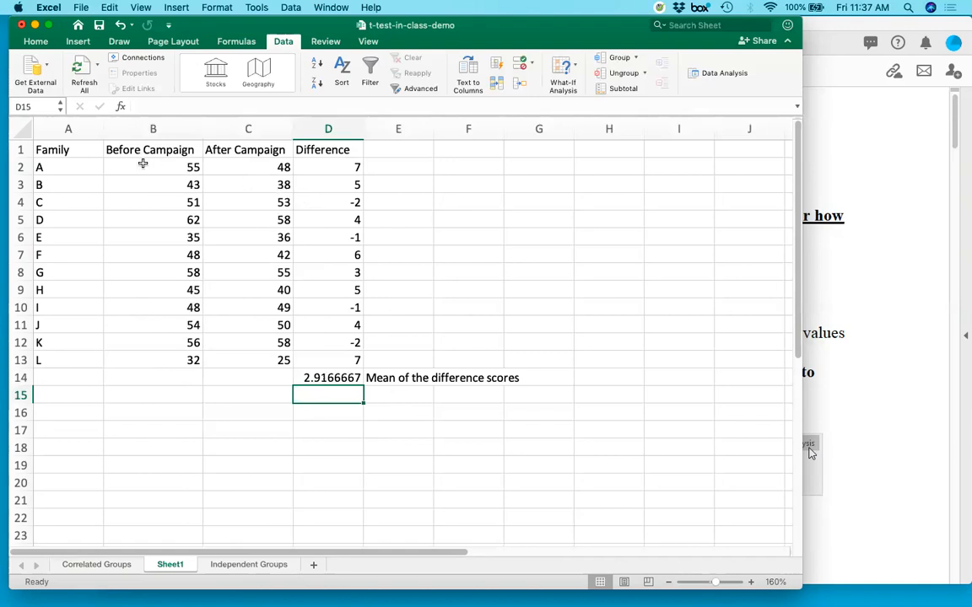
pyautogui.moveTo(138, 167); pyautogui.dragTo(120, 357)
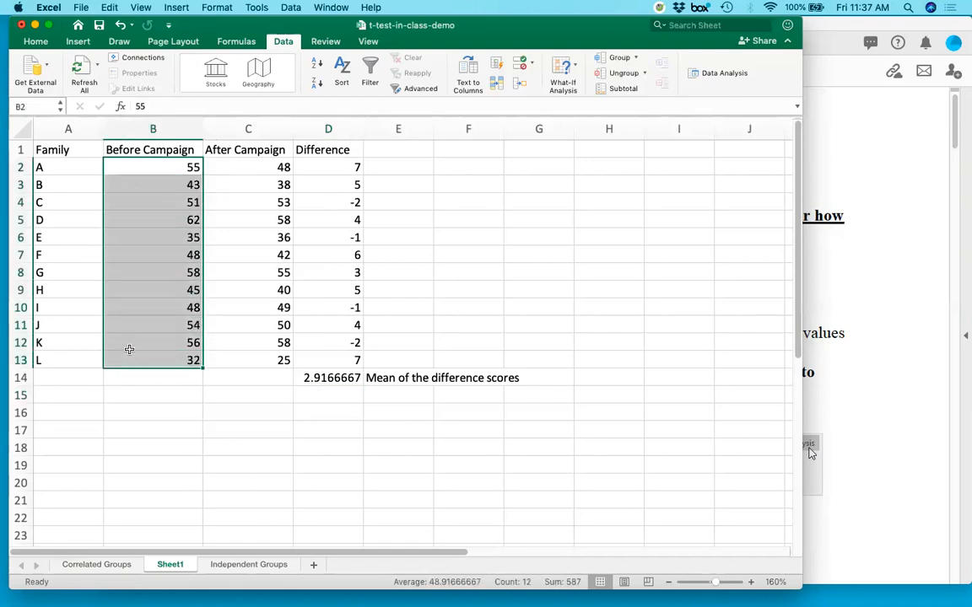
pyautogui.moveTo(248, 167); pyautogui.dragTo(251, 353)
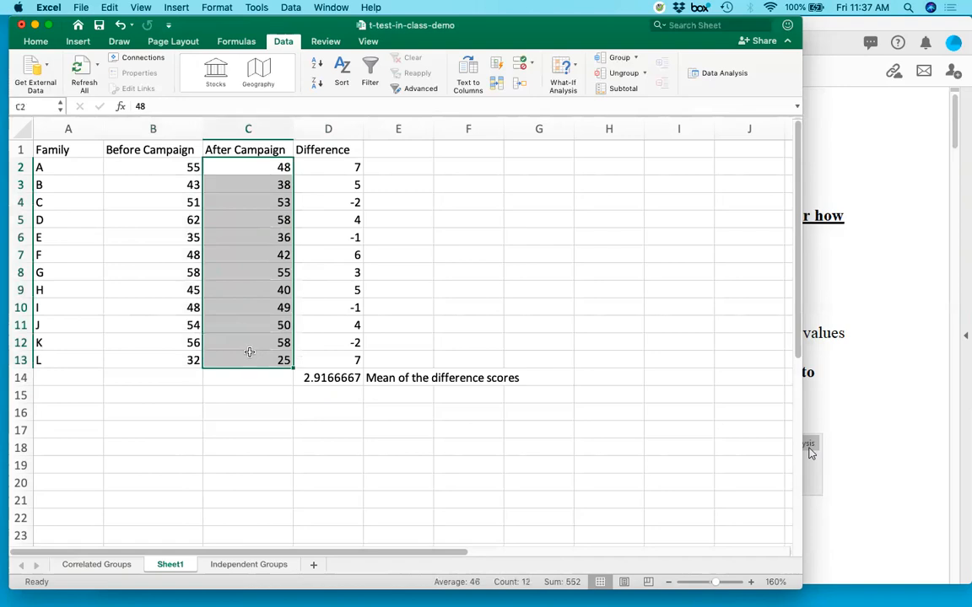
pyautogui.click(317, 377)
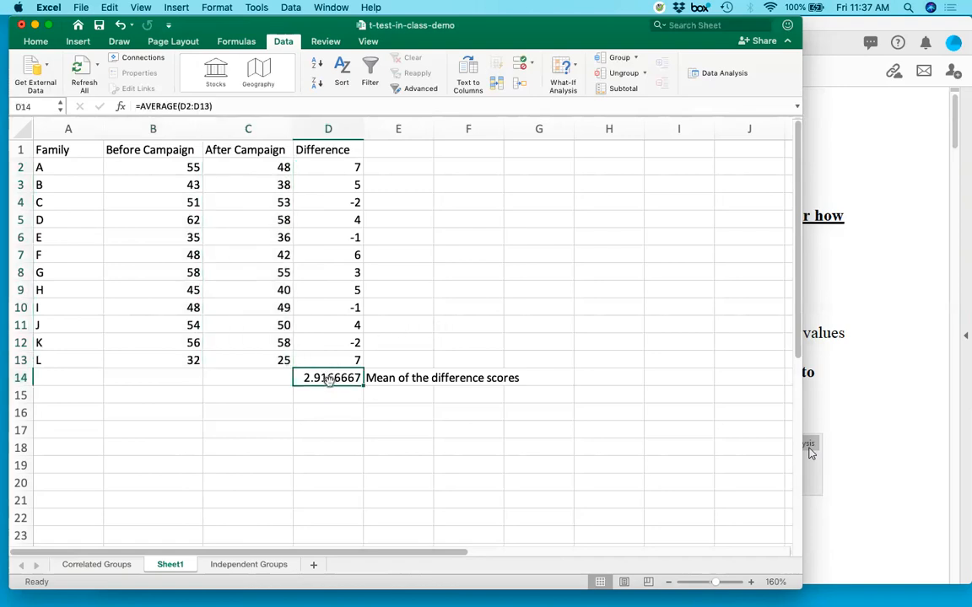
pyautogui.moveTo(341, 167); pyautogui.dragTo(336, 354)
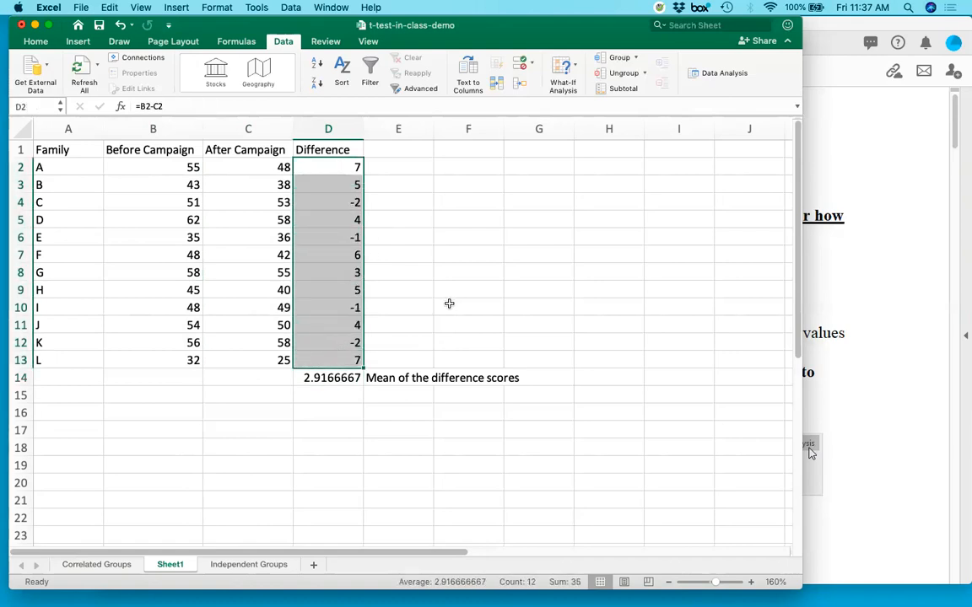
# Label cell E15 "std deviation", below the label for the mean.
pyautogui.click(382, 395)
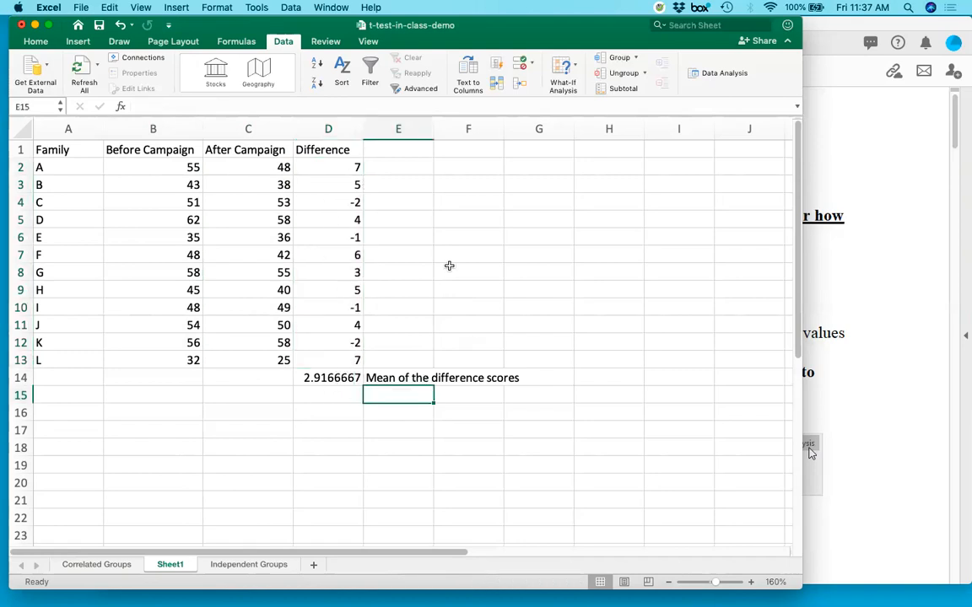
pyautogui.write('std deviation')
pyautogui.press('Return')
# Calculate the sample standard deviation of the difference scores in D15 with STDEV.S over D2:D13.
pyautogui.press('Up')
pyautogui.press('Left')
pyautogui.write('=')
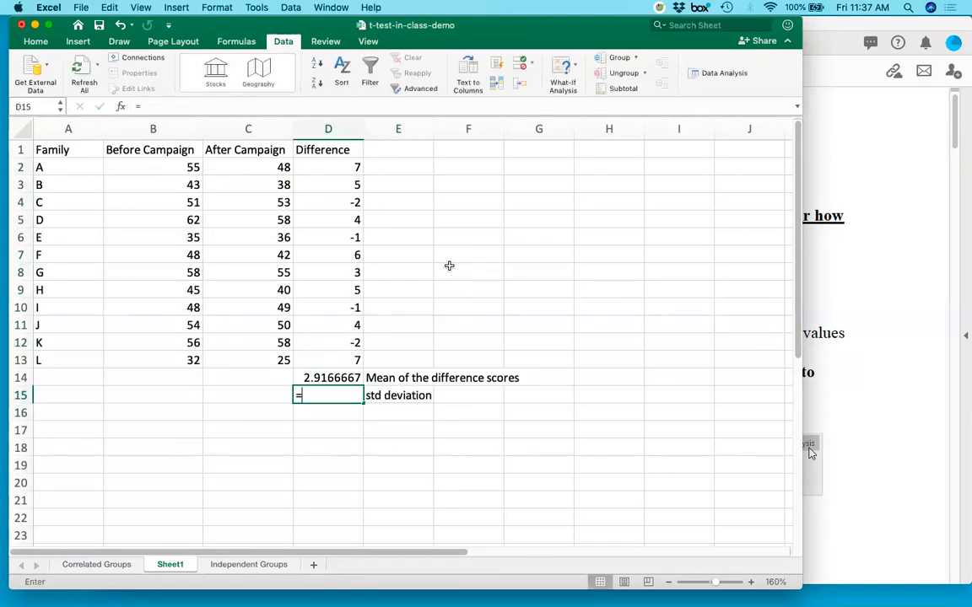
pyautogui.write('stde')
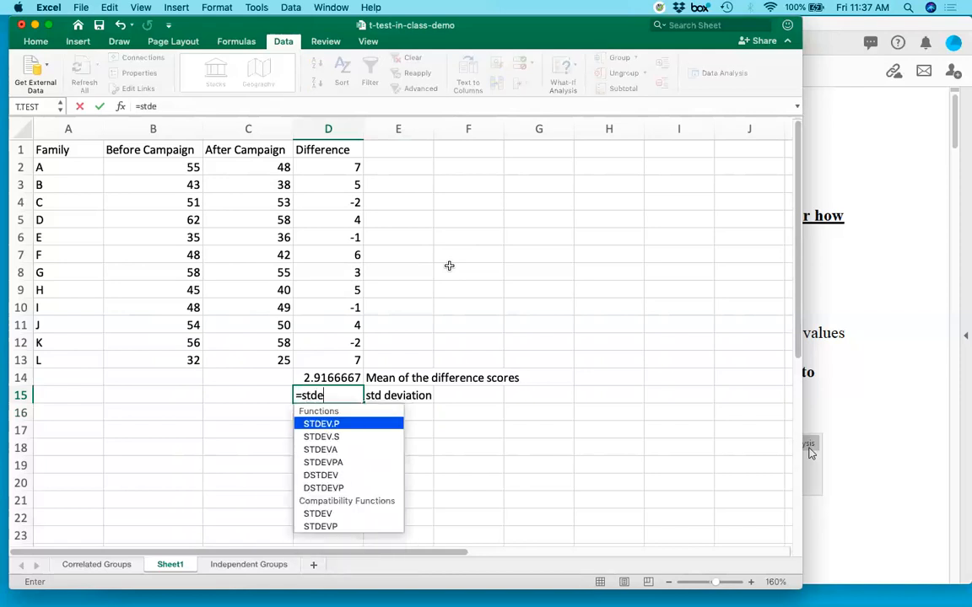
pyautogui.write('v.s(')
pyautogui.moveTo(327, 167); pyautogui.dragTo(318, 357)
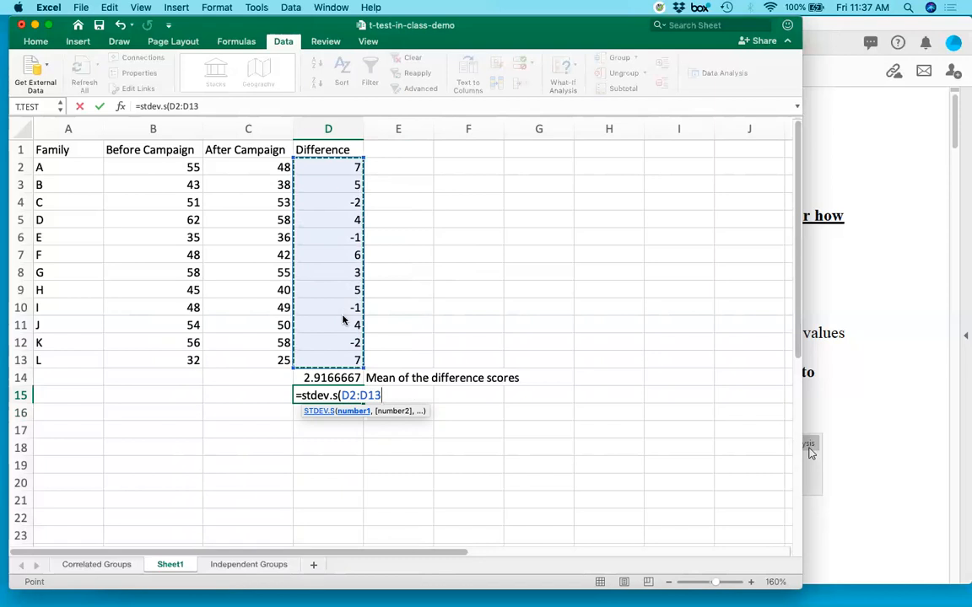
pyautogui.press('Return')
pyautogui.press('Up')
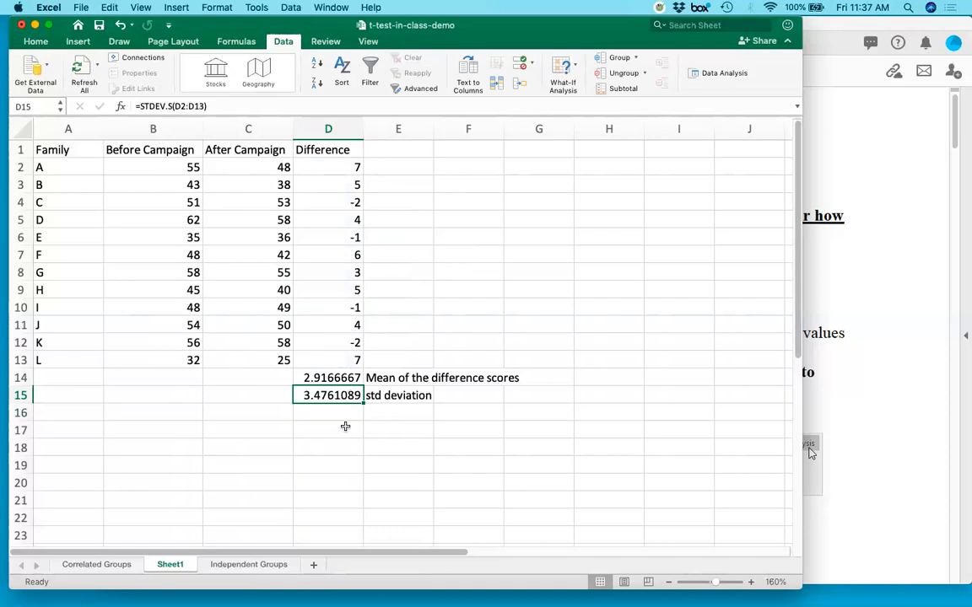
# Switch to the Excel_t_tests.pdf instructions in Acrobat Pro DC.
pyautogui.click(901, 448)
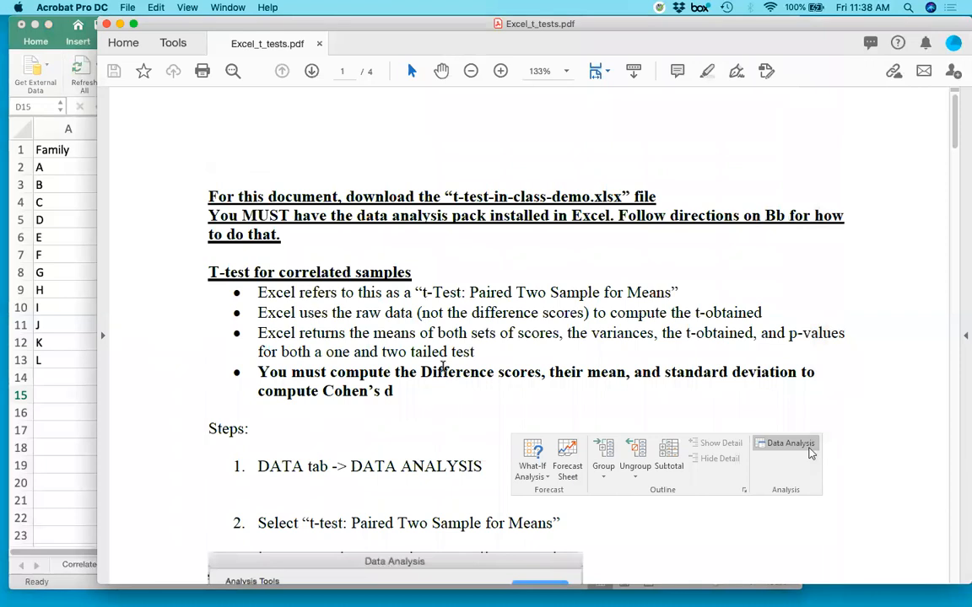
# Read the correlated-samples t-test steps in the PDF and switch back to the Excel workbook.
pyautogui.scroll(-5, 441, 366)
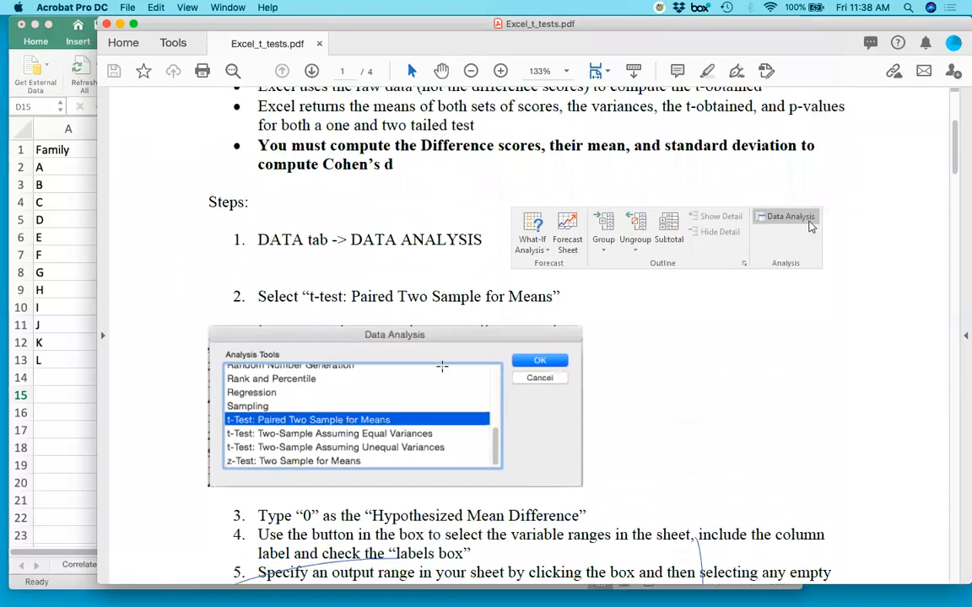
pyautogui.scroll(-2, 442, 366)
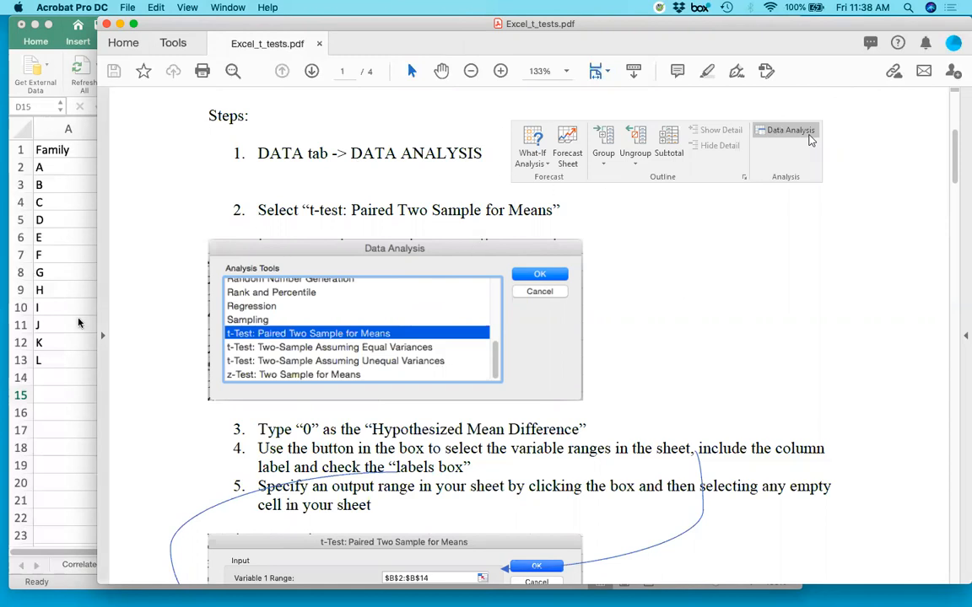
pyautogui.click(79, 322)
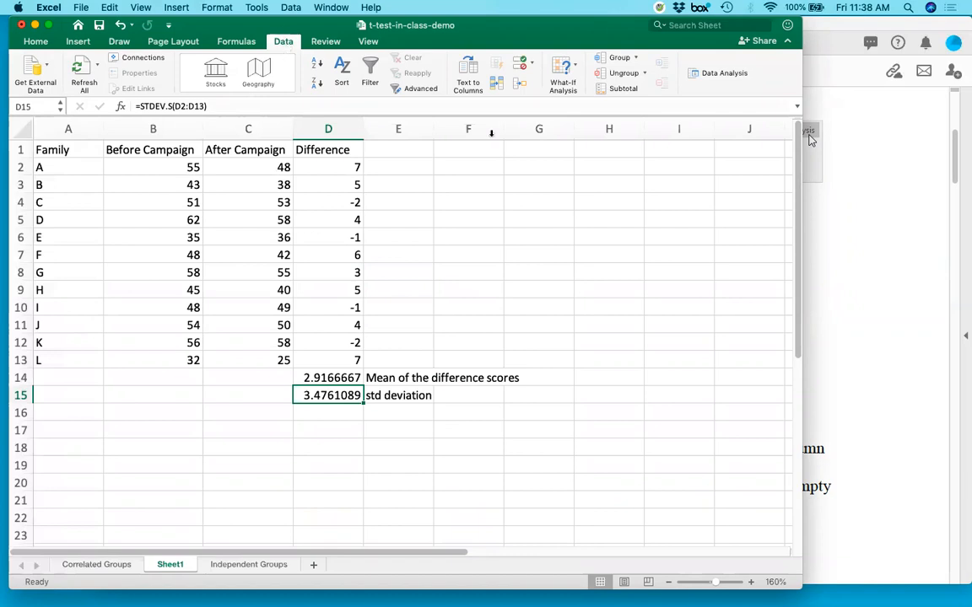
# Open the Data Analysis tool "t-Test: Paired Two Sample for Means" and move its dialog clear of the score columns.
pyautogui.click(723, 74)
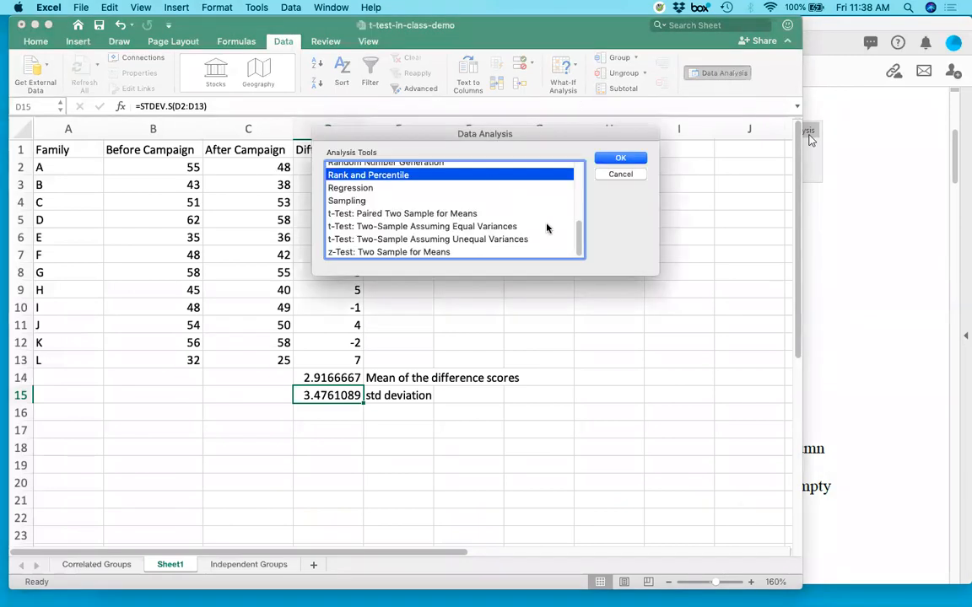
pyautogui.moveTo(576, 226)
pyautogui.mouseDown()
pyautogui.moveTo(578, 167)
pyautogui.moveTo(585, 245)
pyautogui.mouseUp()
pyautogui.click(375, 213)
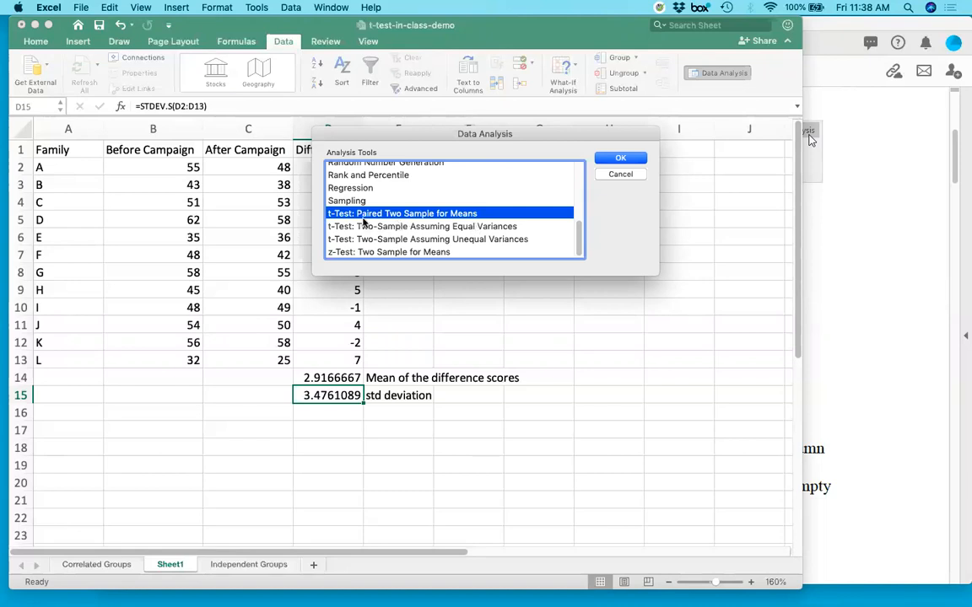
pyautogui.click(621, 159)
pyautogui.moveTo(401, 124); pyautogui.dragTo(458, 137)
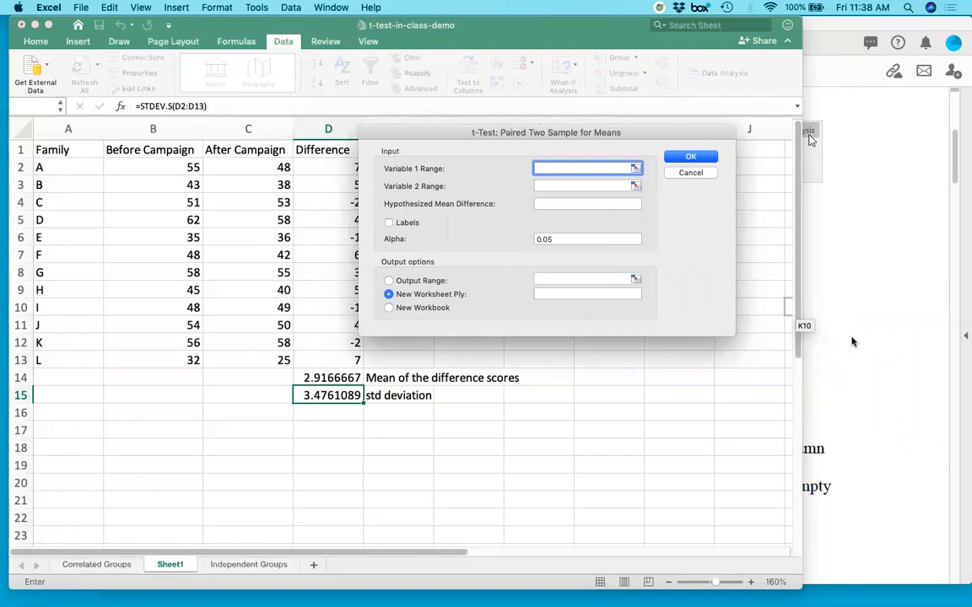
# Check the example paired t-test settings in the PDF, and minimize the PDF window to return to Excel.
pyautogui.click(826, 434)
pyautogui.scroll(-5, 825, 434)
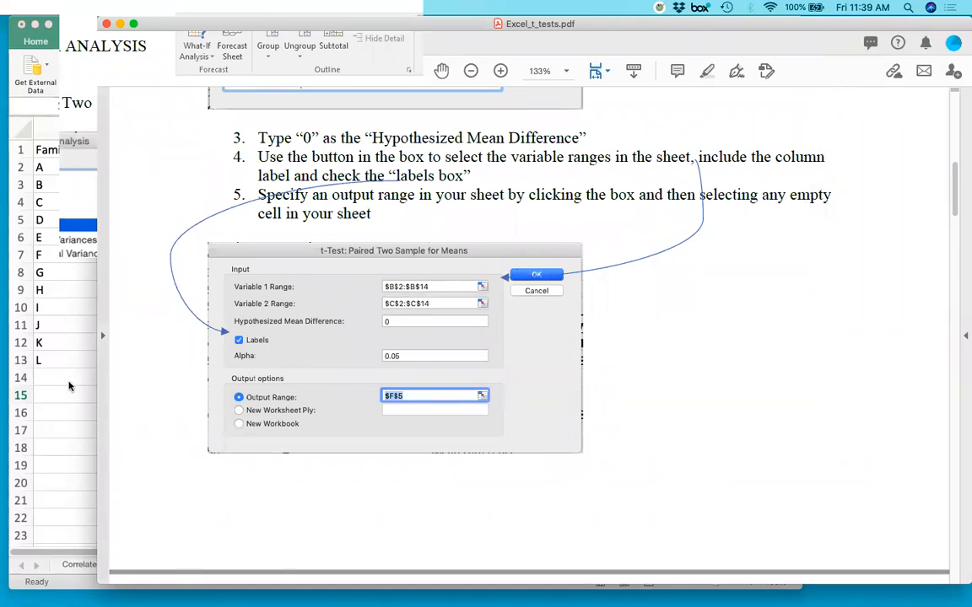
pyautogui.click(70, 385)
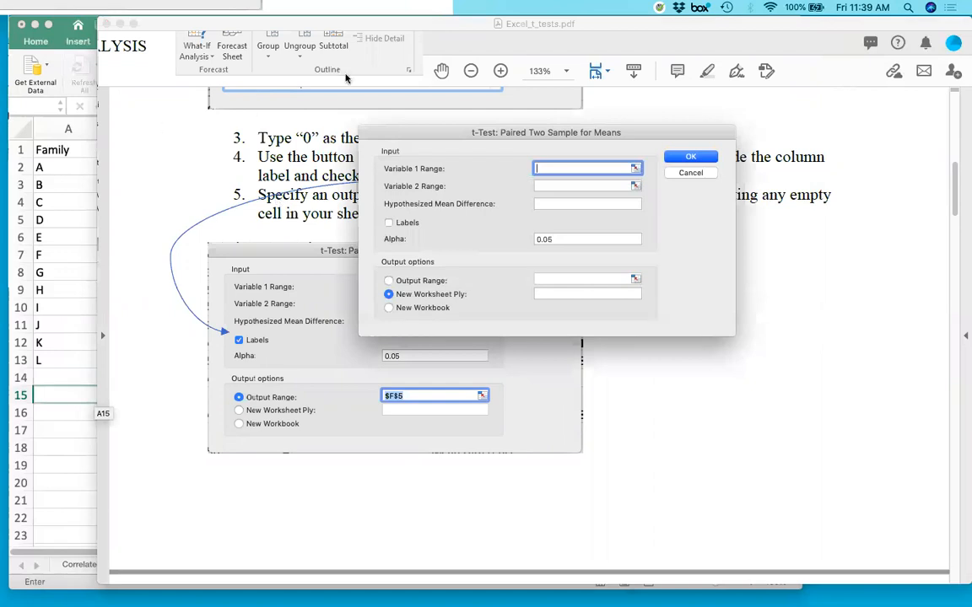
pyautogui.click(120, 23)
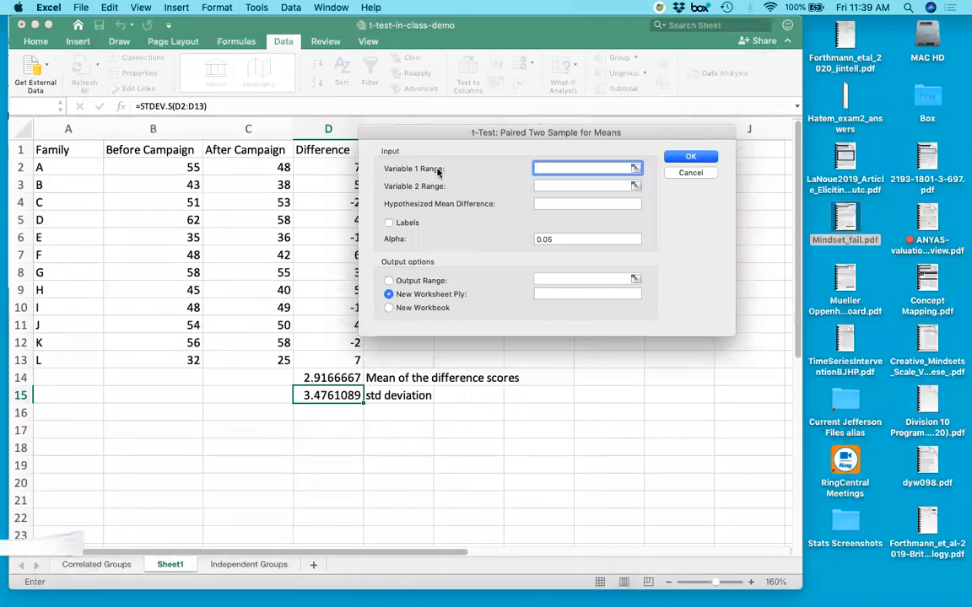
# Set the Variable 1 range to the Before Campaign column B1:B13 and enable Labels for the header row.
pyautogui.click(635, 169)
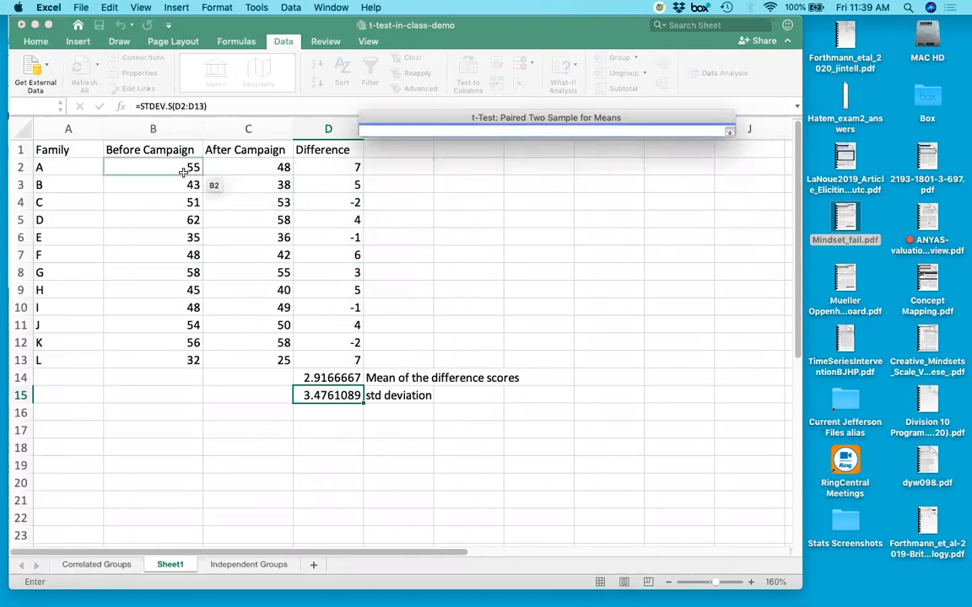
pyautogui.click(155, 147)
pyautogui.moveTo(155, 148); pyautogui.dragTo(134, 357)
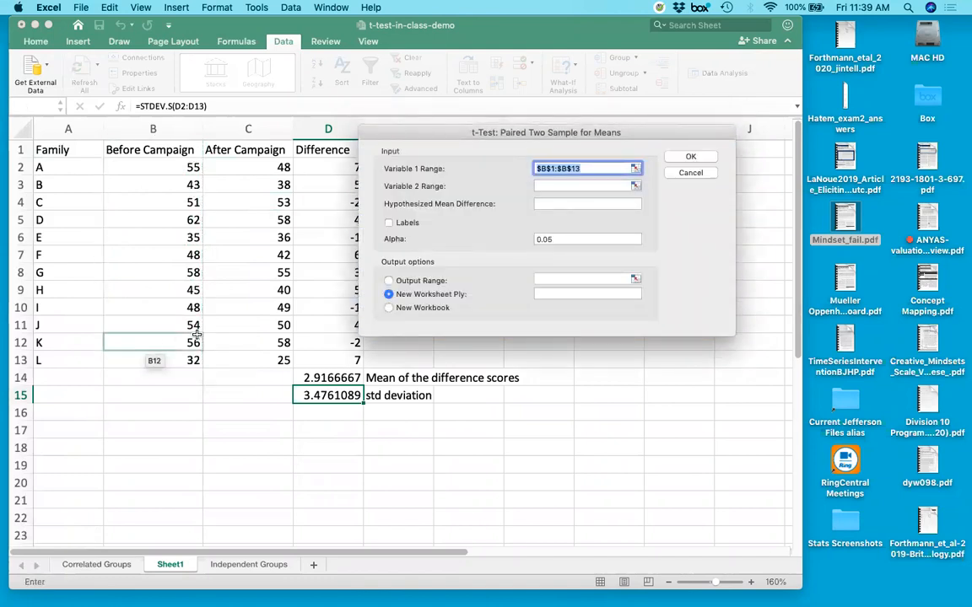
pyautogui.click(388, 224)
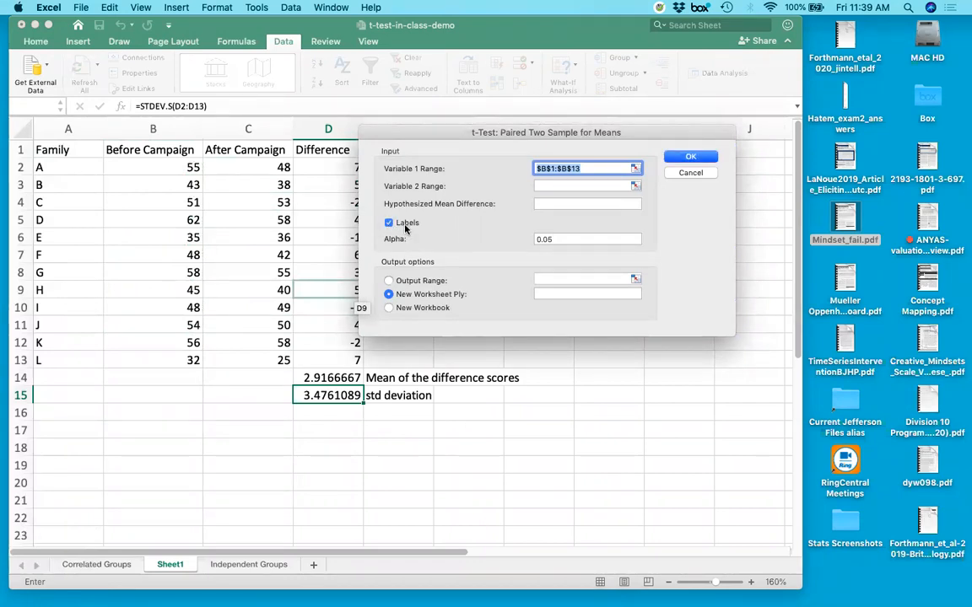
pyautogui.click(633, 172)
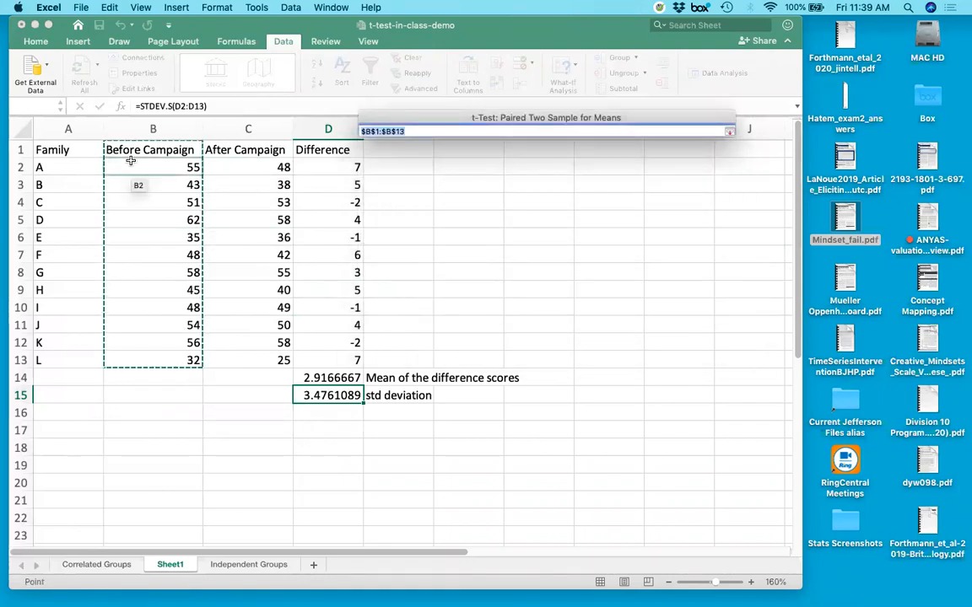
pyautogui.press('Return')
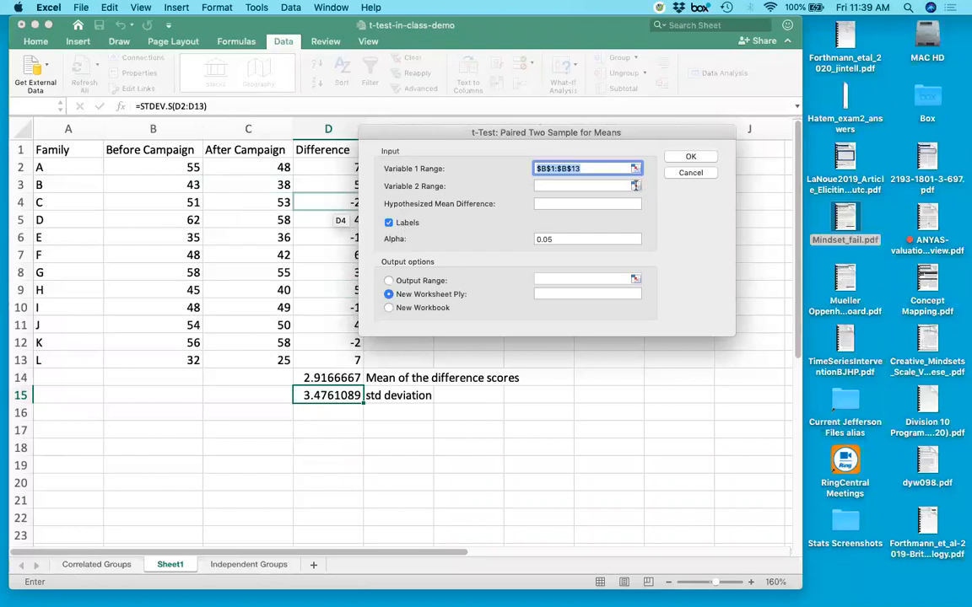
# Set the Variable 2 range to the After Campaign column C1:C13 and the hypothesized mean difference to 0.
pyautogui.click(635, 185)
pyautogui.moveTo(253, 155); pyautogui.dragTo(245, 356)
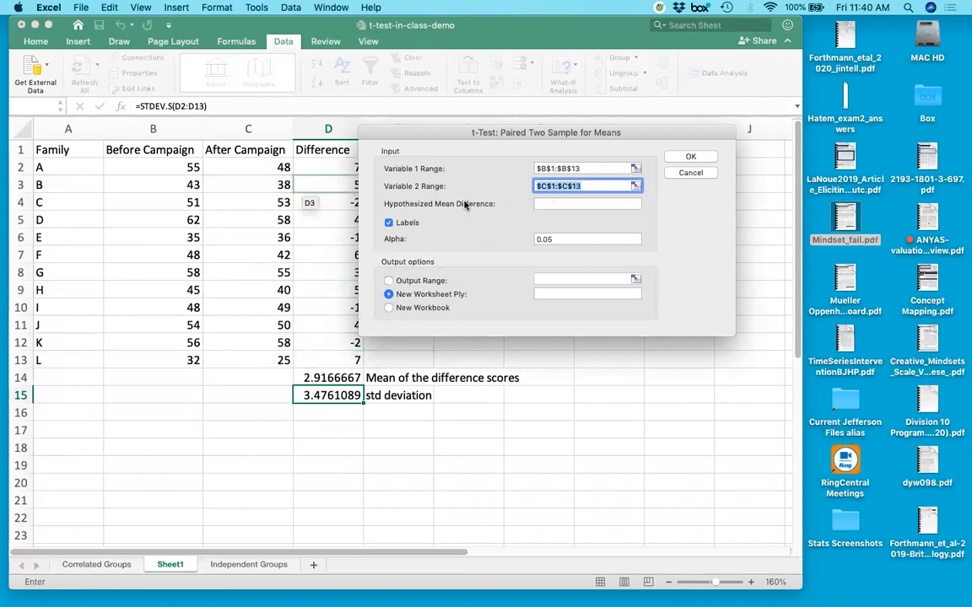
pyautogui.click(562, 200)
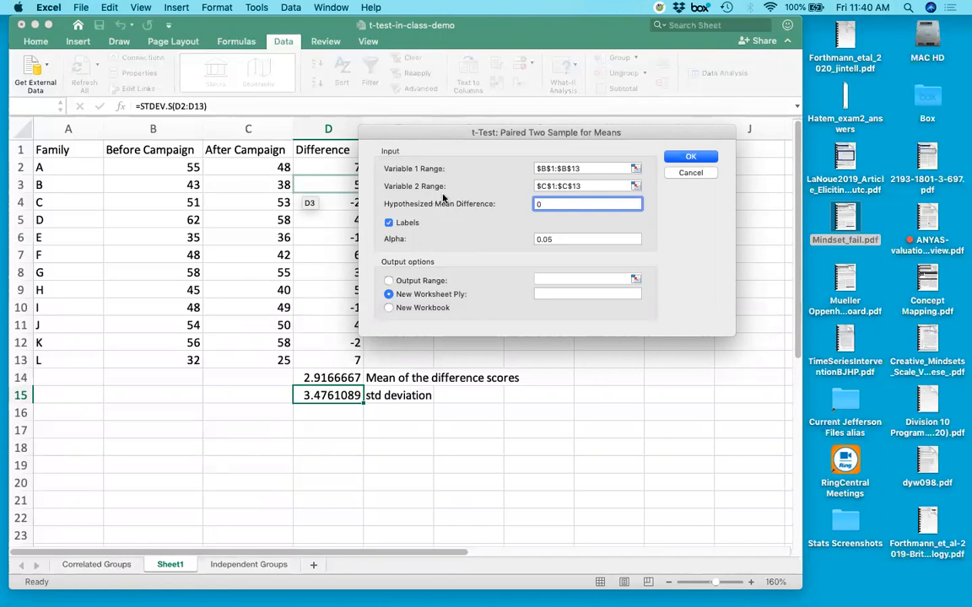
pyautogui.click(568, 239)
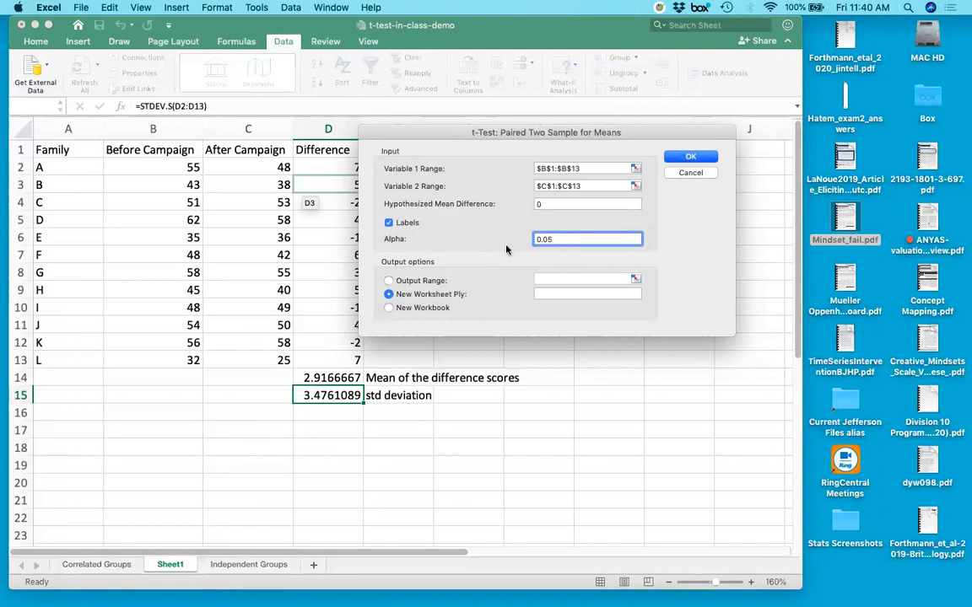
# Direct the t-test output to a range in the current sheet starting at cell G2.
pyautogui.click(427, 285)
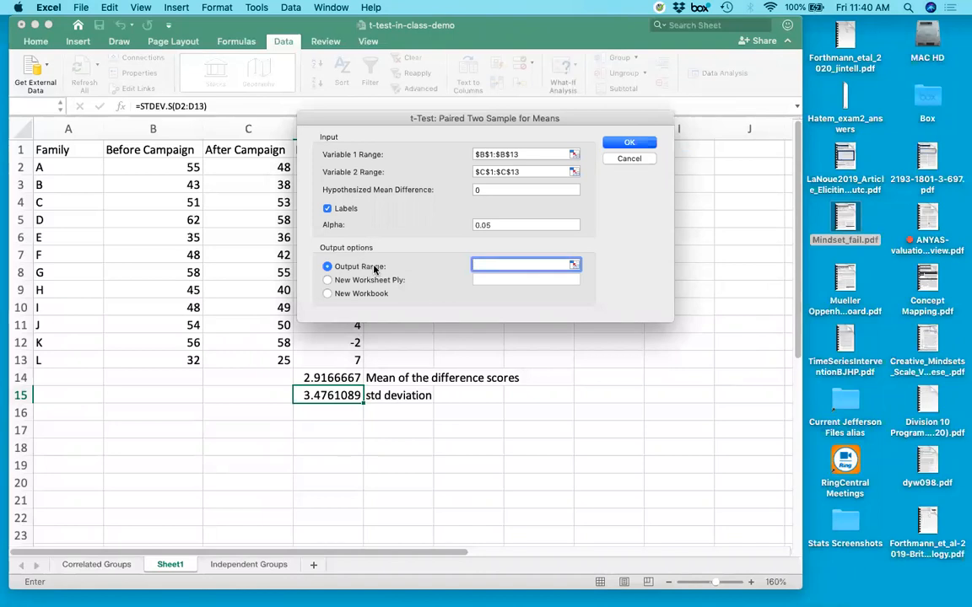
pyautogui.click(574, 265)
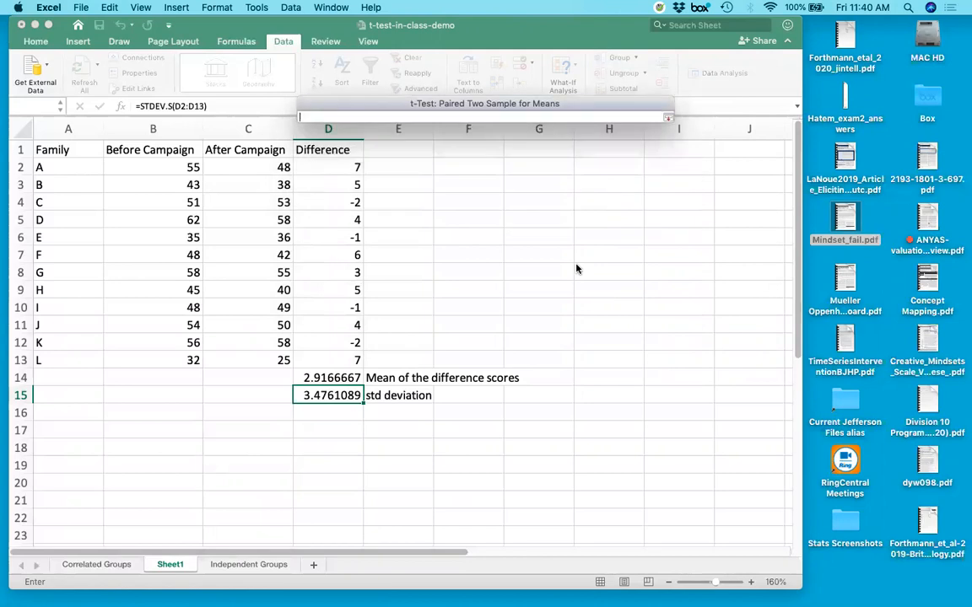
pyautogui.click(540, 171)
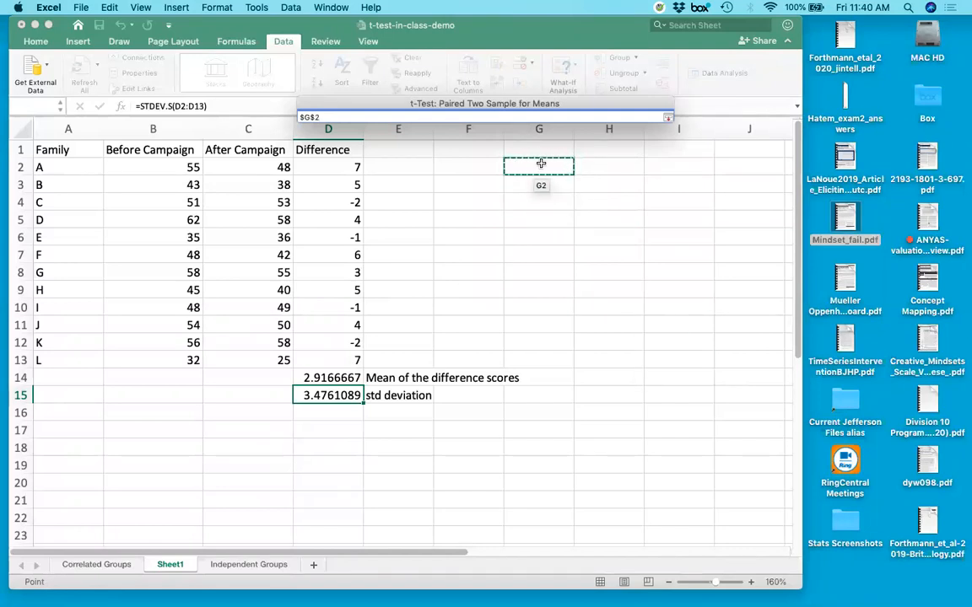
pyautogui.press('Return')
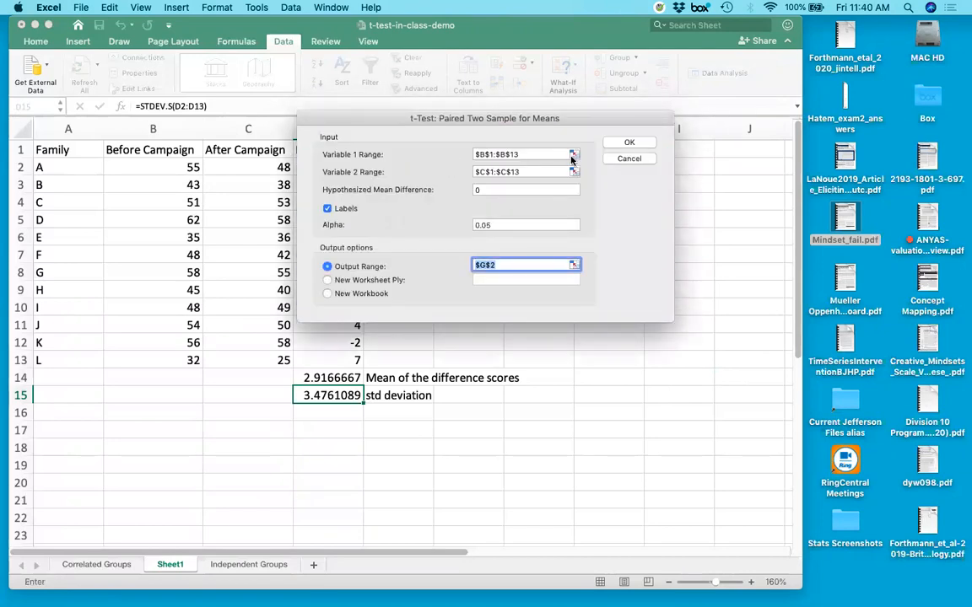
# Review the hypothesized mean difference, alpha and output range, and run the paired t-test.
pyautogui.click(487, 190)
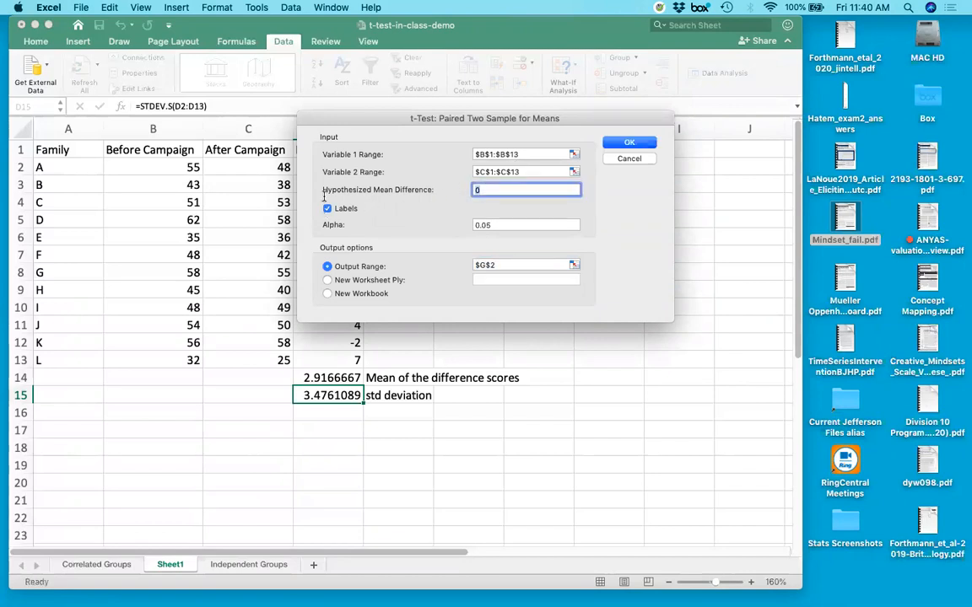
pyautogui.click(509, 224)
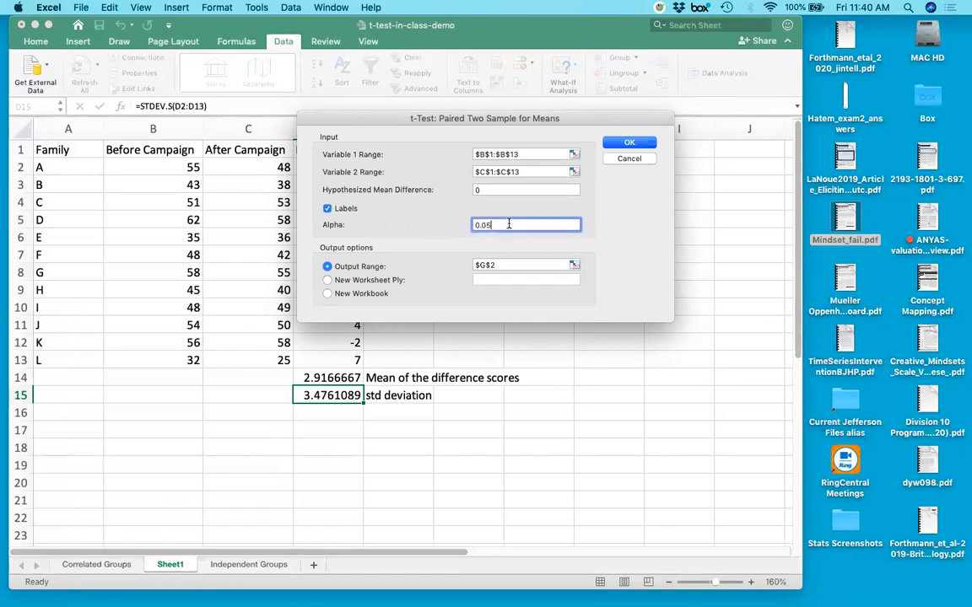
pyautogui.click(573, 265)
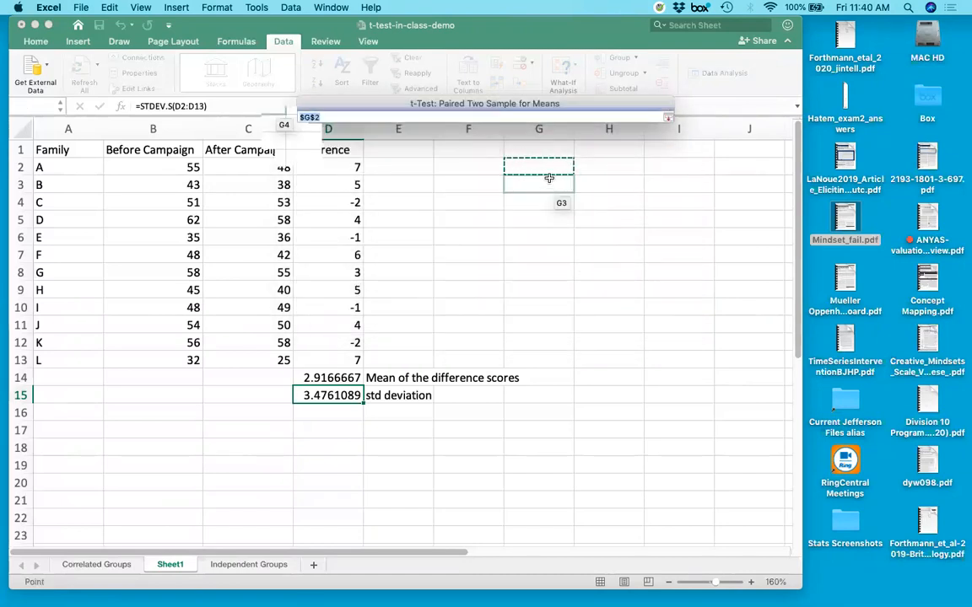
pyautogui.press('Return')
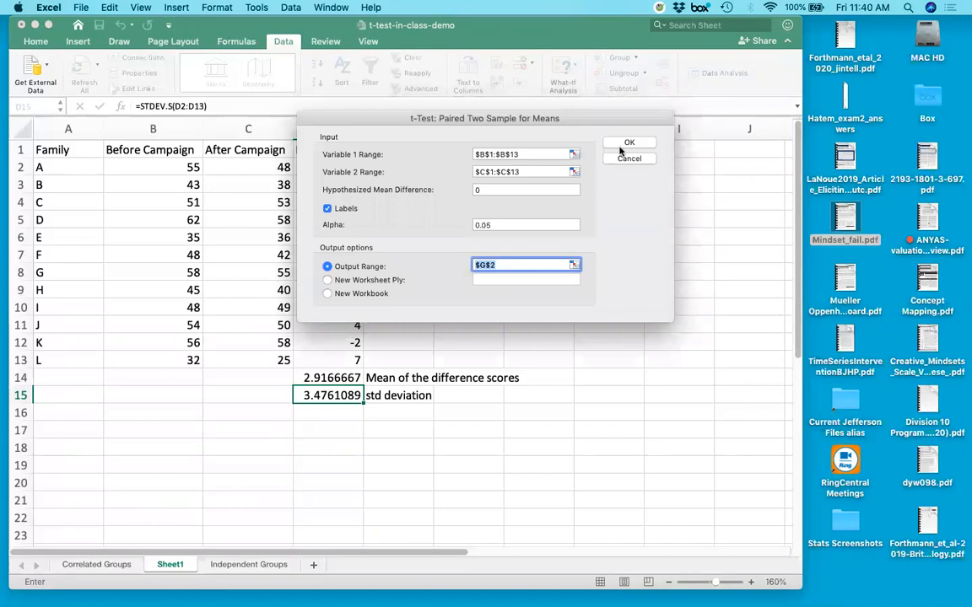
pyautogui.click(641, 144)
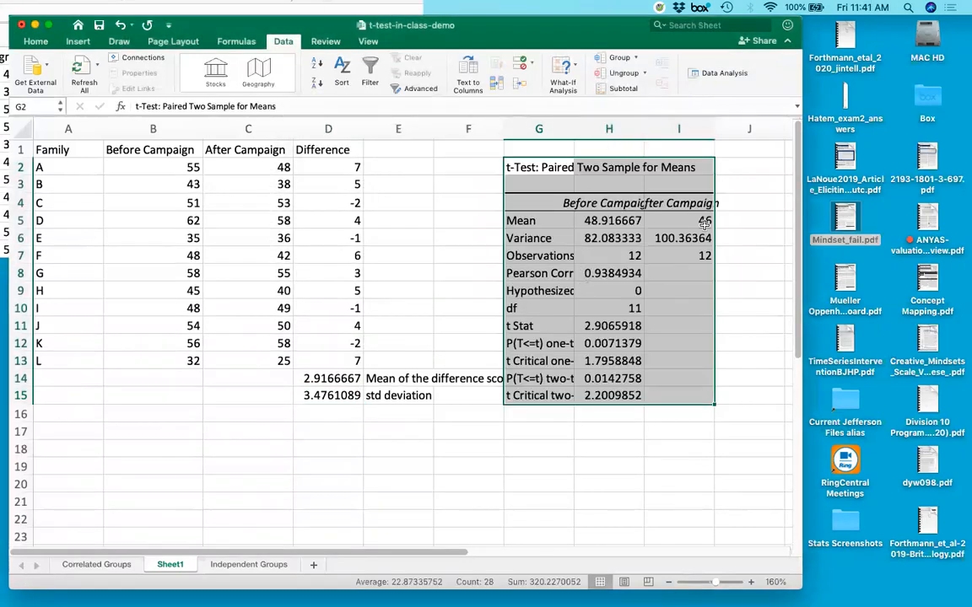
# Autofit columns H and I of the t-test output to their contents.
pyautogui.click(678, 184)
pyautogui.doubleClick(643, 126)
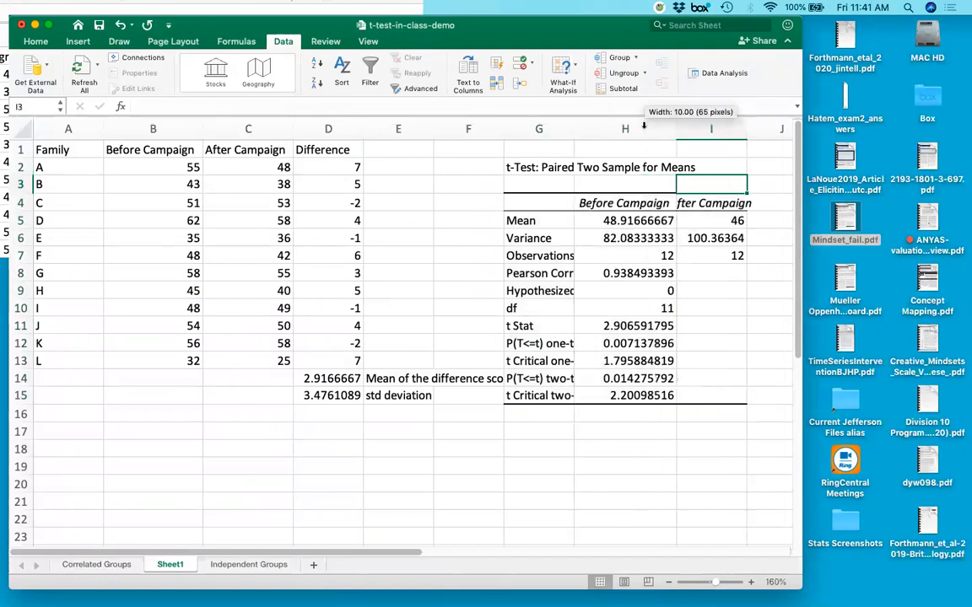
pyautogui.doubleClick(745, 126)
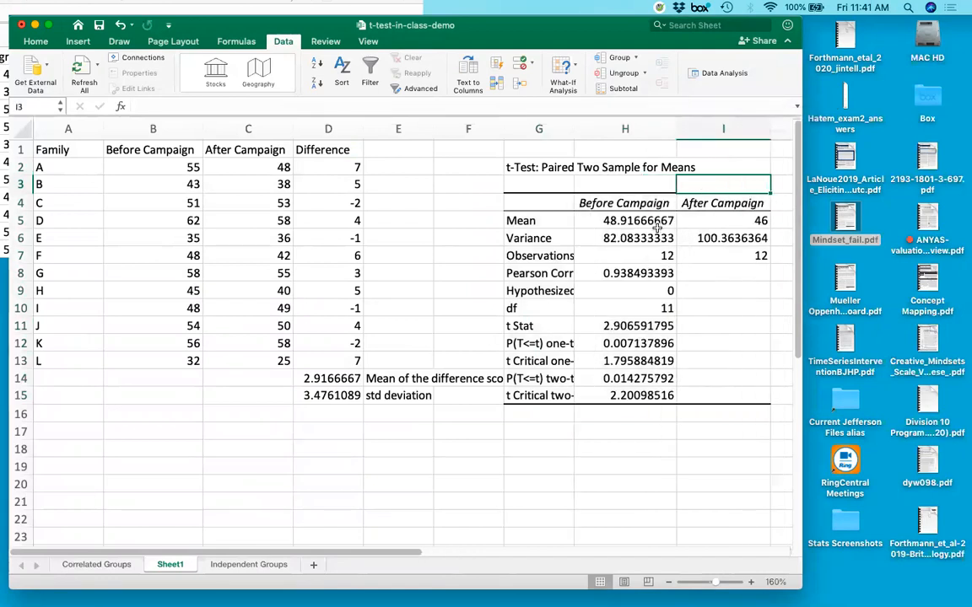
# Examine the output's Before and After Campaign means against their source columns and the mean of the difference scores in D14.
pyautogui.moveTo(515, 221); pyautogui.dragTo(722, 222)
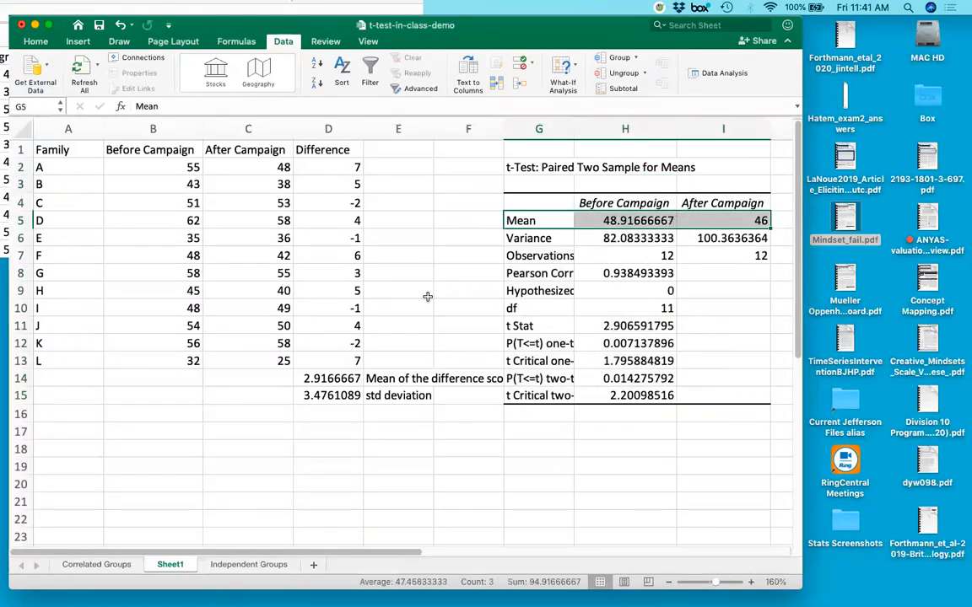
pyautogui.click(305, 376)
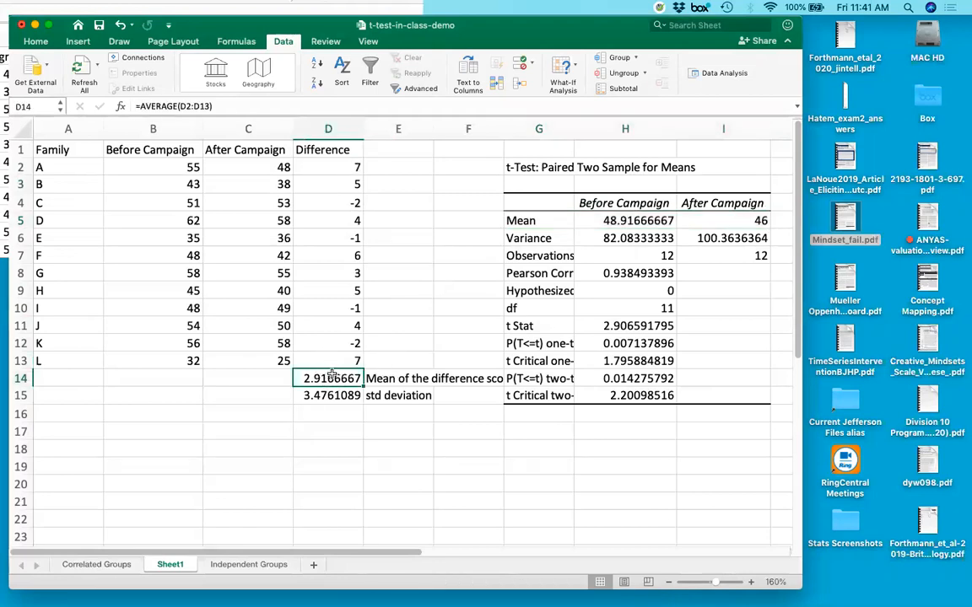
pyautogui.click(640, 221)
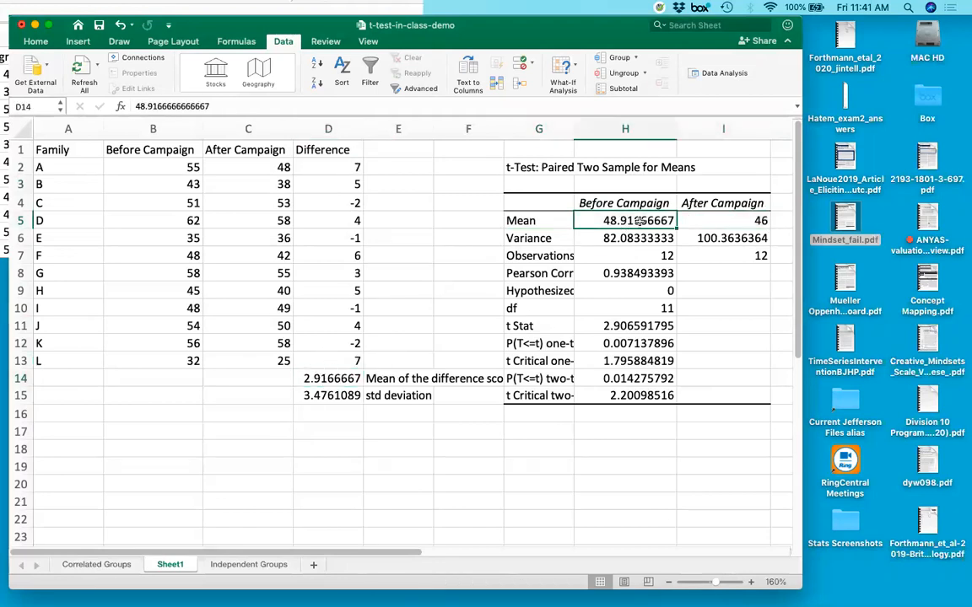
pyautogui.moveTo(167, 167); pyautogui.dragTo(154, 364)
pyautogui.click(591, 218)
pyautogui.moveTo(155, 150); pyautogui.dragTo(135, 363)
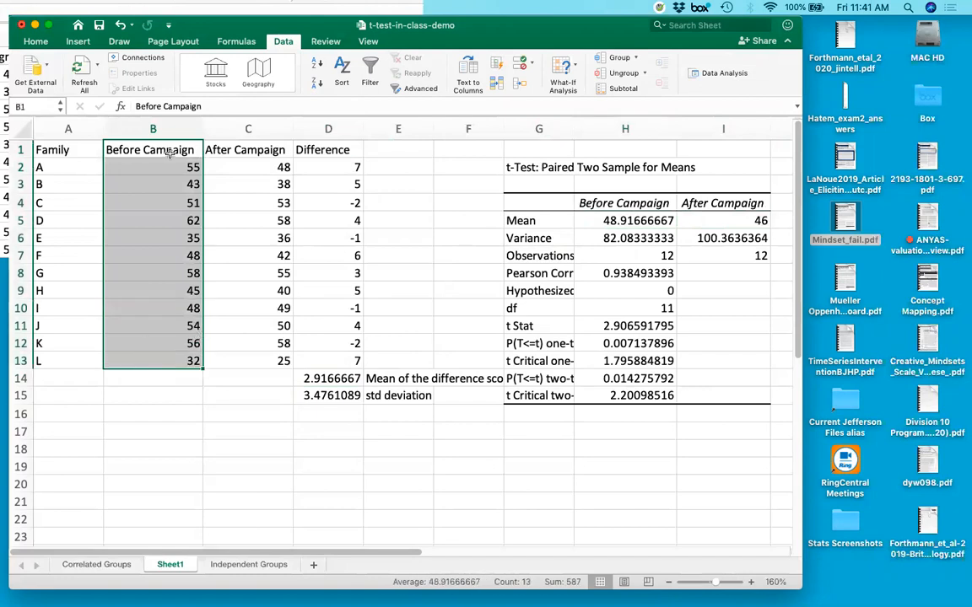
pyautogui.click(750, 221)
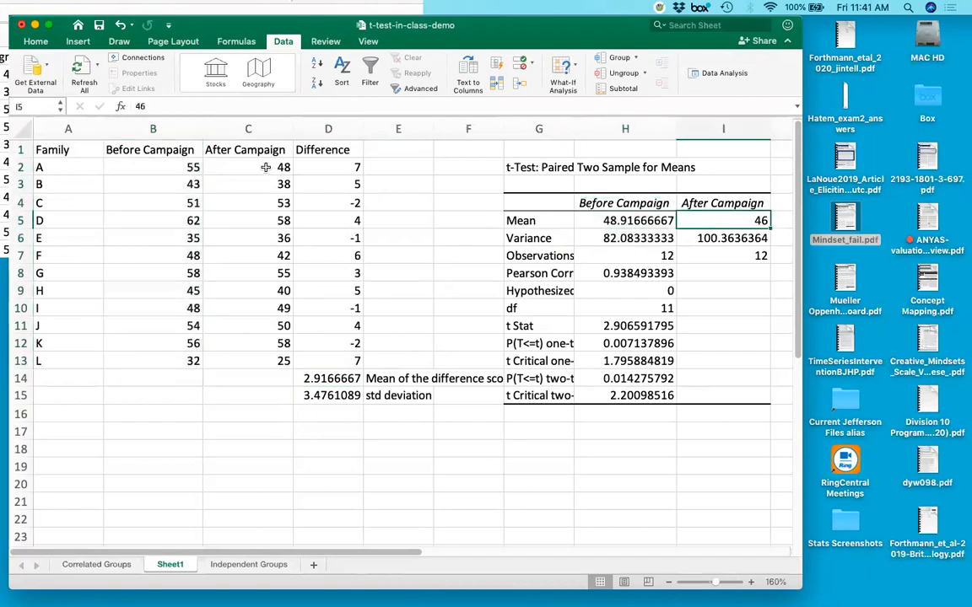
pyautogui.moveTo(265, 167); pyautogui.dragTo(254, 362)
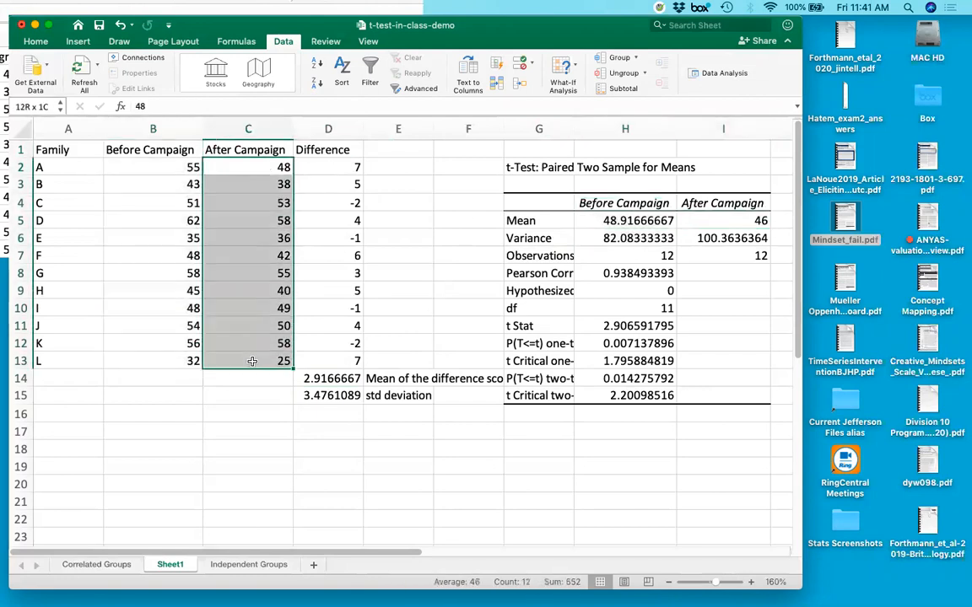
pyautogui.click(642, 219)
pyautogui.click(735, 221)
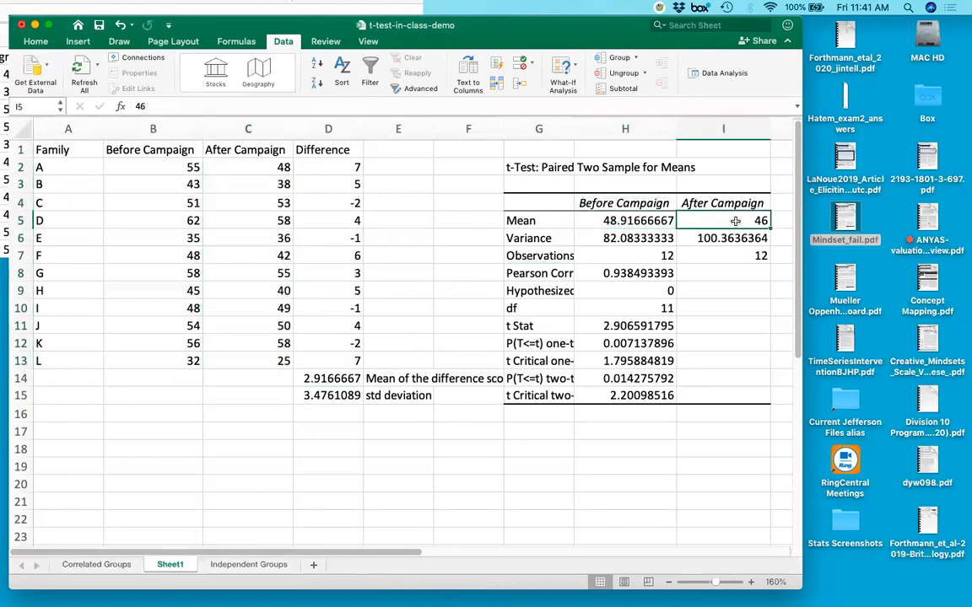
# Examine the output's variances, observation counts and Pearson correlation against the Before and After Campaign data columns.
pyautogui.click(331, 379)
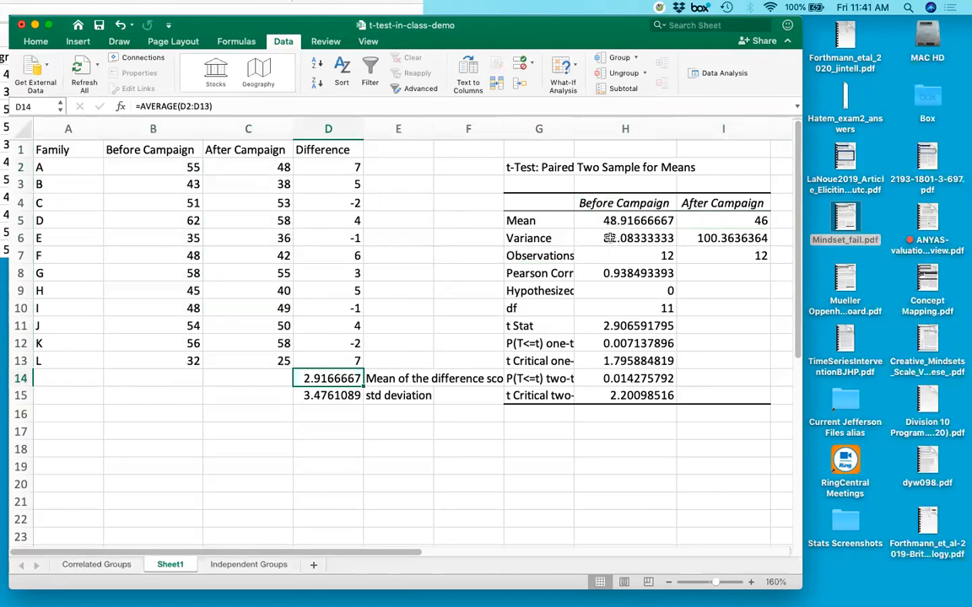
pyautogui.moveTo(609, 238); pyautogui.dragTo(722, 238)
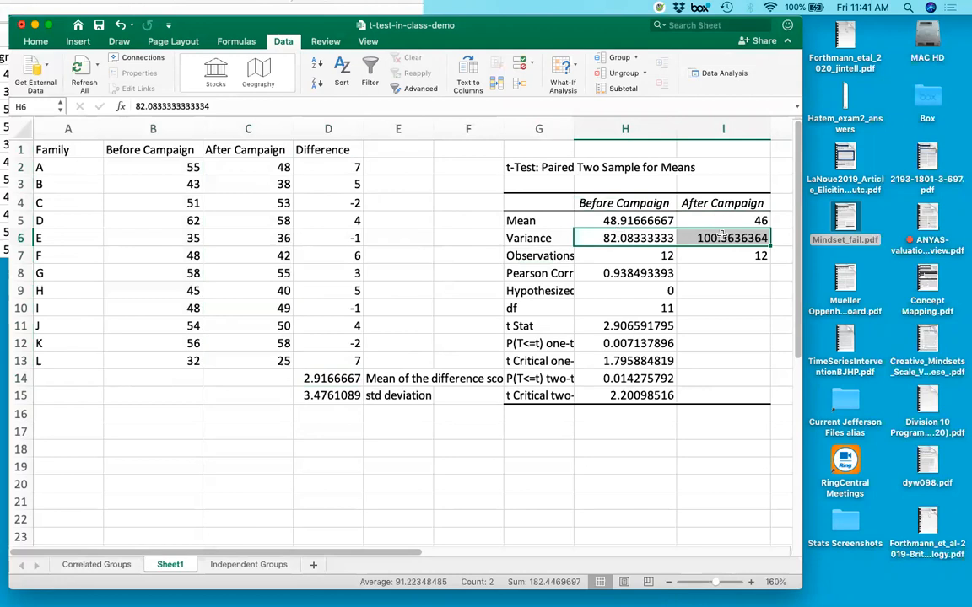
pyautogui.click(613, 255)
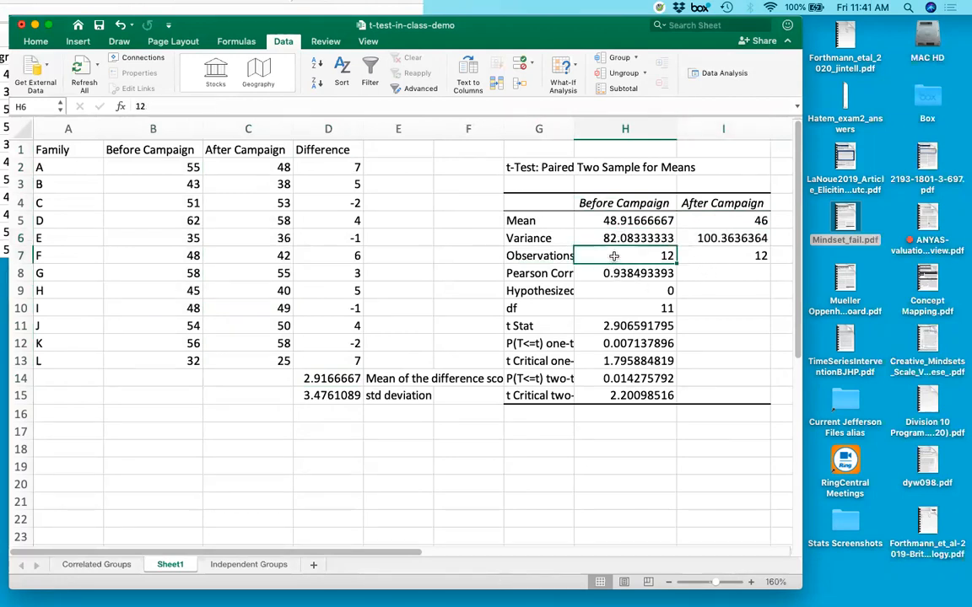
pyautogui.moveTo(614, 255); pyautogui.dragTo(730, 255)
pyautogui.moveTo(189, 167); pyautogui.dragTo(179, 361)
pyautogui.moveTo(240, 167); pyautogui.dragTo(252, 358)
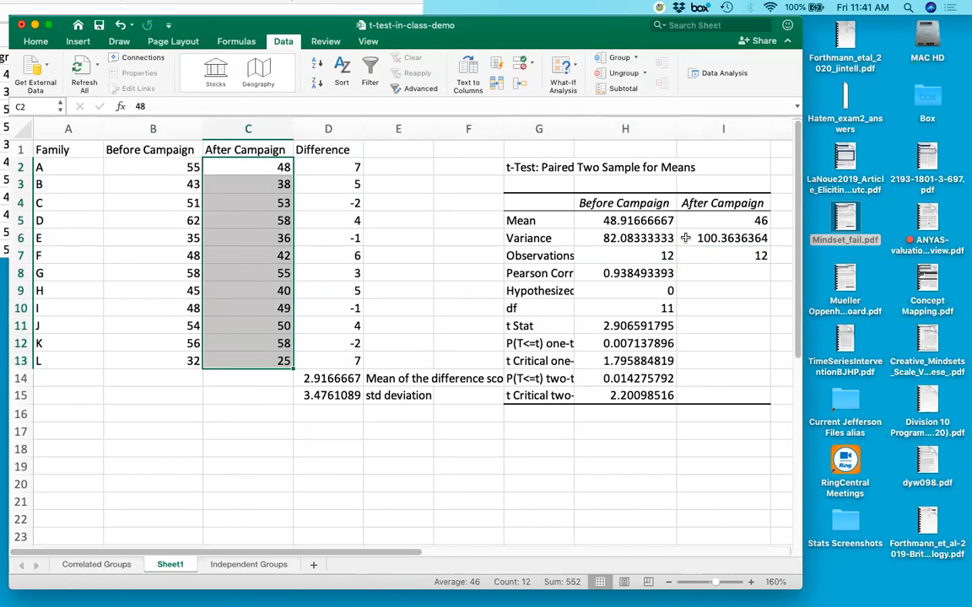
pyautogui.click(628, 272)
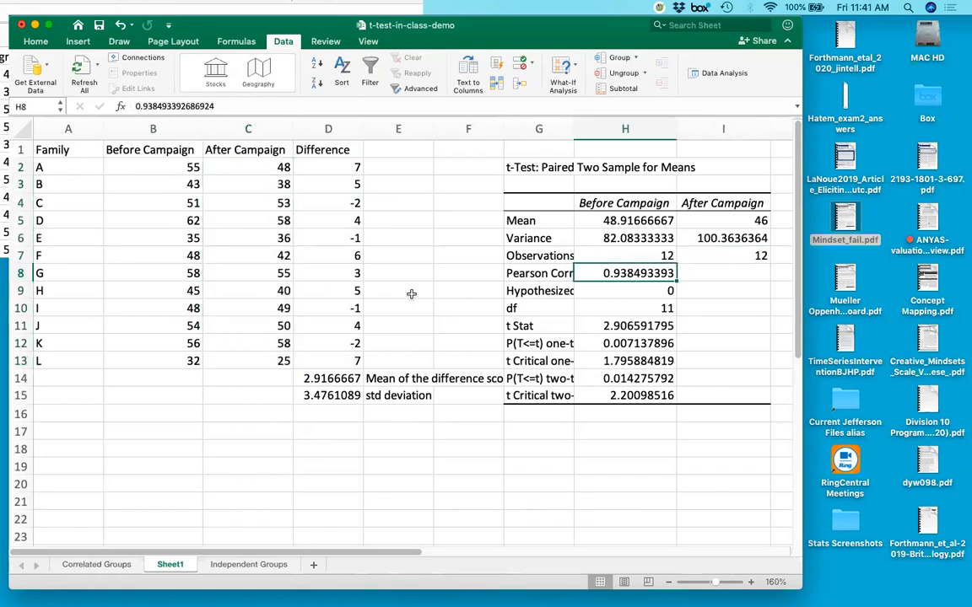
pyautogui.moveTo(160, 167); pyautogui.dragTo(227, 362)
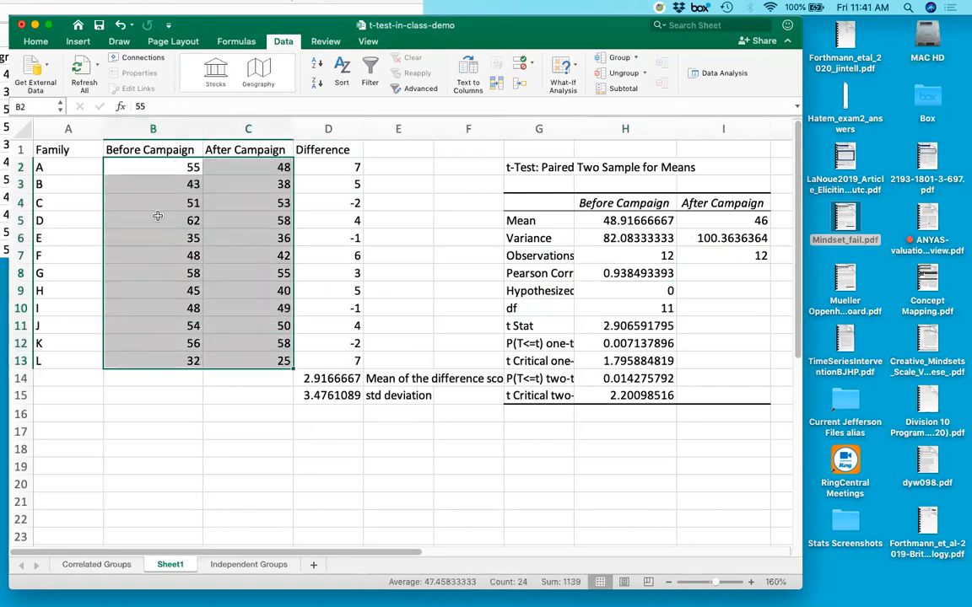
pyautogui.click(612, 274)
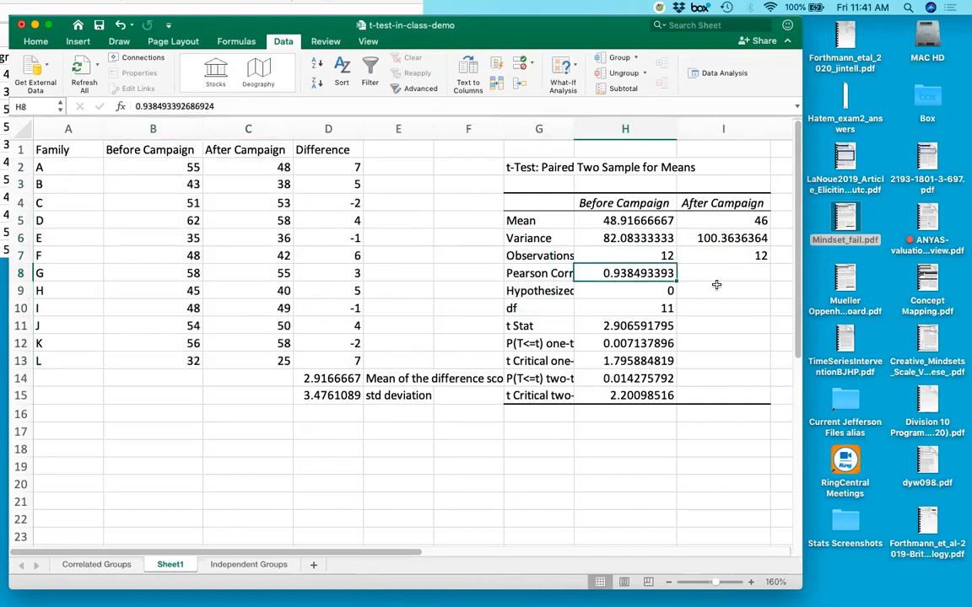
# Examine the output's df and t Stat rows, comparing the t statistic with the mean of the difference scores in D14.
pyautogui.press('Down')
pyautogui.press('Down')
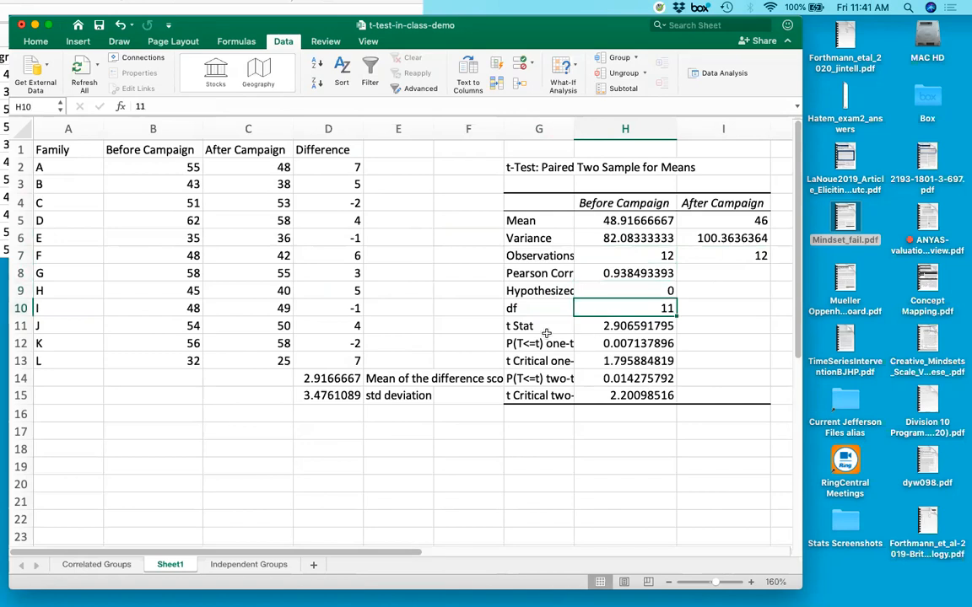
pyautogui.moveTo(535, 309); pyautogui.dragTo(644, 309)
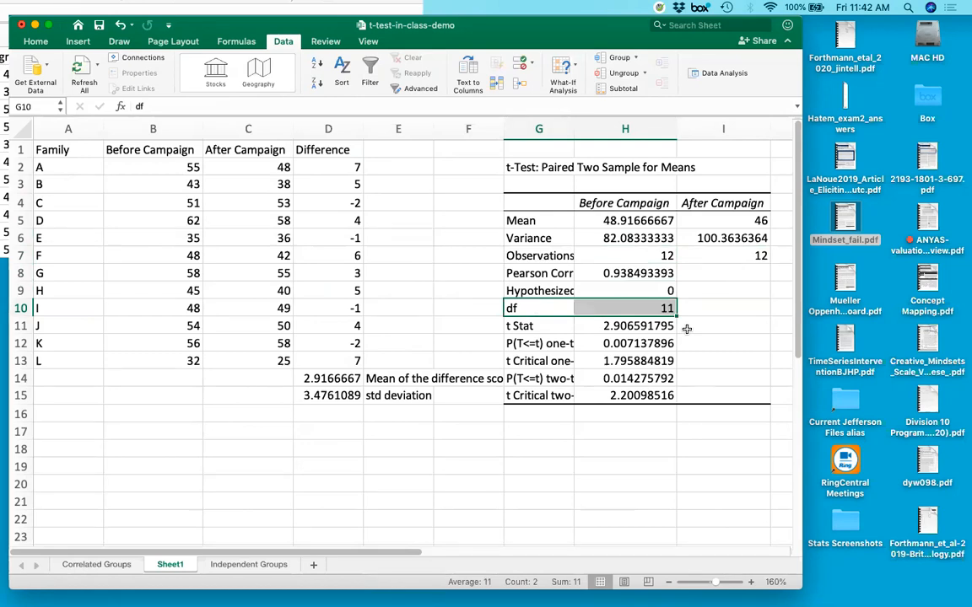
pyautogui.moveTo(531, 325); pyautogui.dragTo(621, 325)
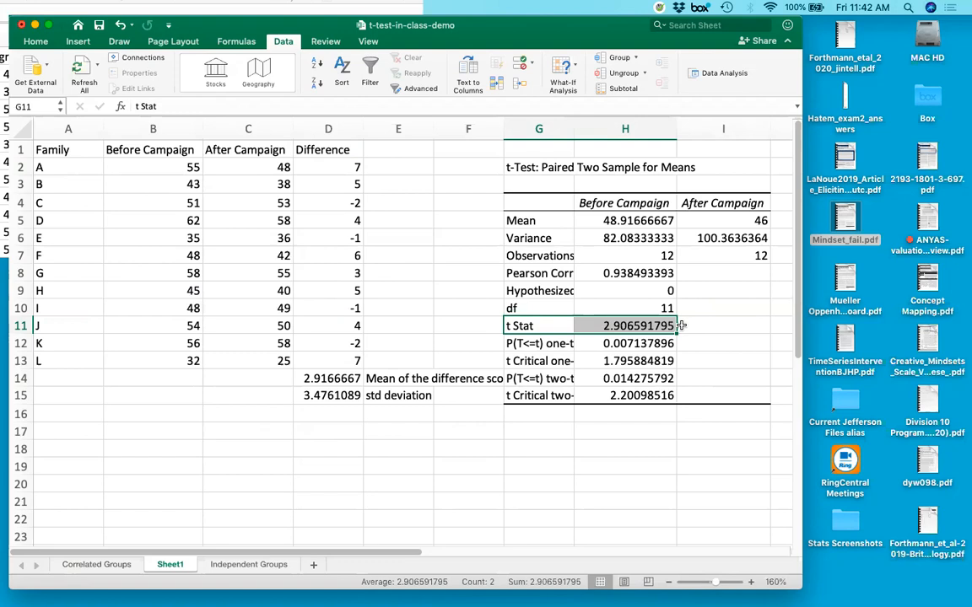
pyautogui.click(601, 326)
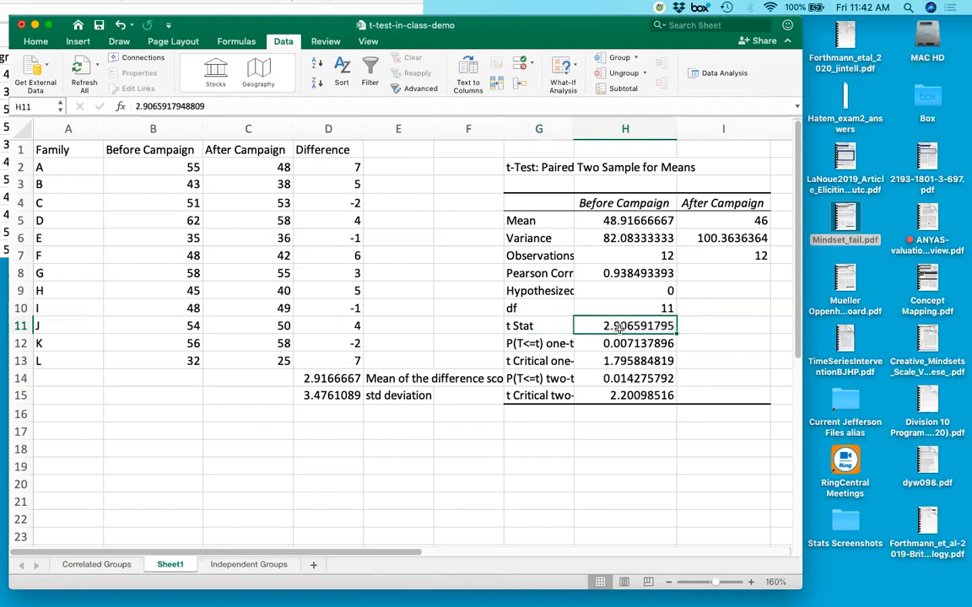
pyautogui.click(348, 379)
pyautogui.click(603, 325)
pyautogui.click(329, 378)
pyautogui.click(632, 327)
pyautogui.click(329, 379)
pyautogui.click(603, 326)
# Enlarge the workbook window, set the zoom to 150% and widen column G so the t-test row labels are readable.
pyautogui.moveTo(802, 545); pyautogui.dragTo(844, 544)
pyautogui.click(711, 582)
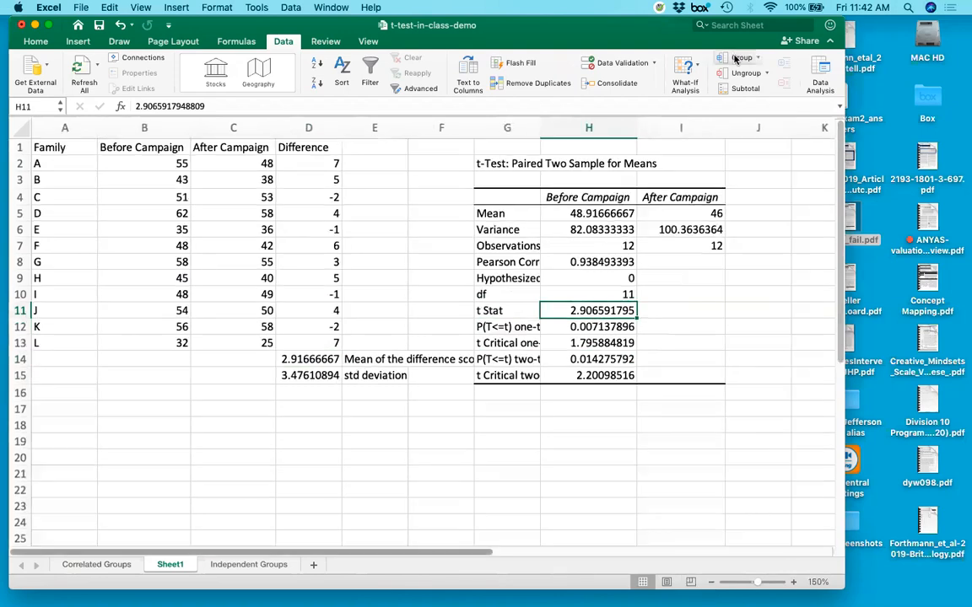
pyautogui.moveTo(540, 128); pyautogui.dragTo(591, 127)
# Compare the one-tail and two-tail p-values and critical t values in rows 12 to 15 of the output.
pyautogui.click(509, 326)
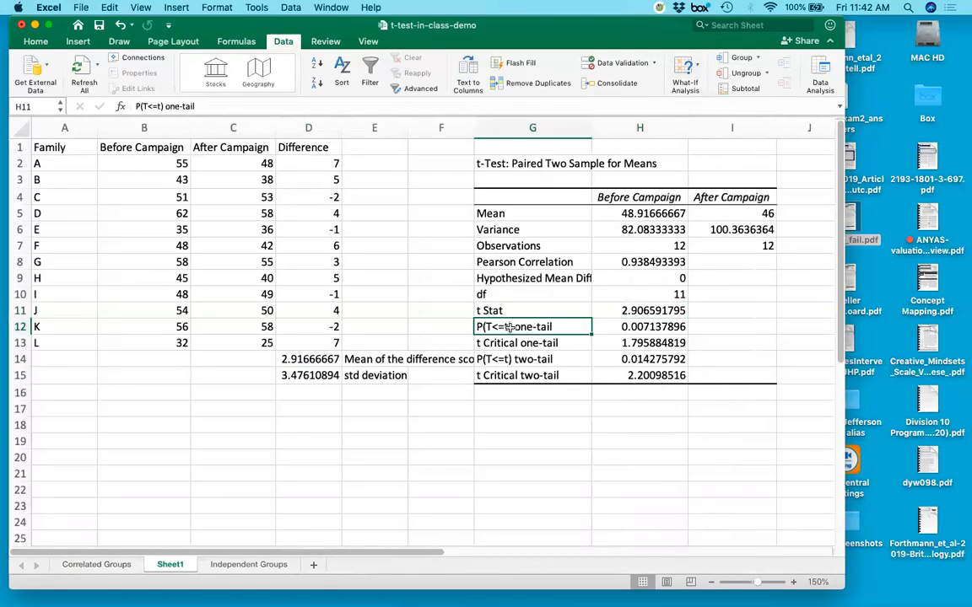
pyautogui.moveTo(509, 326); pyautogui.dragTo(514, 376)
pyautogui.moveTo(556, 327); pyautogui.dragTo(620, 329)
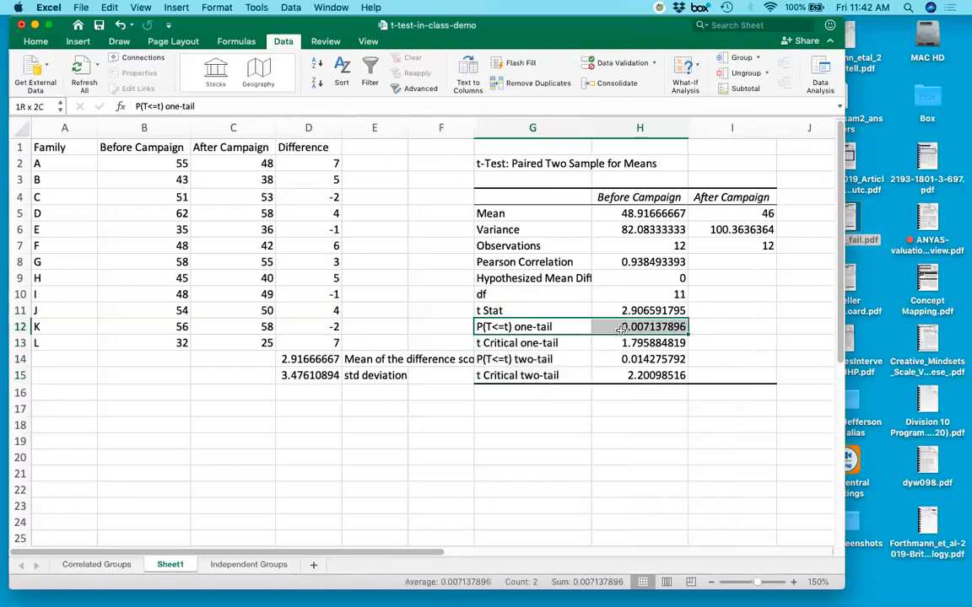
pyautogui.moveTo(506, 359); pyautogui.dragTo(624, 376)
pyautogui.moveTo(515, 328); pyautogui.dragTo(617, 330)
pyautogui.moveTo(553, 358); pyautogui.dragTo(613, 372)
pyautogui.moveTo(545, 343); pyautogui.dragTo(622, 342)
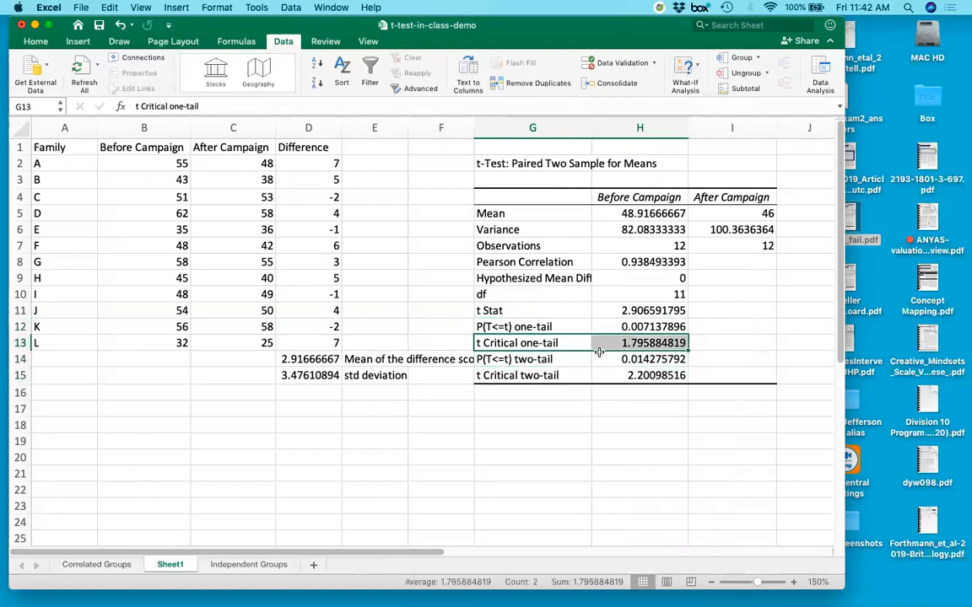
pyautogui.moveTo(559, 375); pyautogui.dragTo(624, 375)
pyautogui.moveTo(576, 345); pyautogui.dragTo(591, 346)
pyautogui.moveTo(558, 377); pyautogui.dragTo(622, 375)
pyautogui.moveTo(511, 343); pyautogui.dragTo(622, 343)
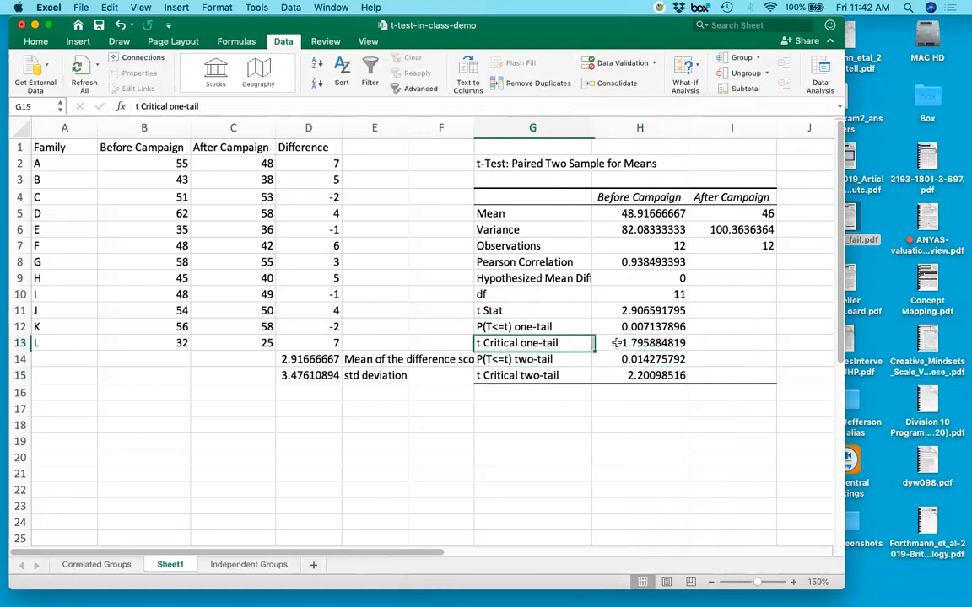
# Examine the two-tail p-value in row 14 and contrast it with the one-tail p-value.
pyautogui.moveTo(517, 360); pyautogui.dragTo(628, 359)
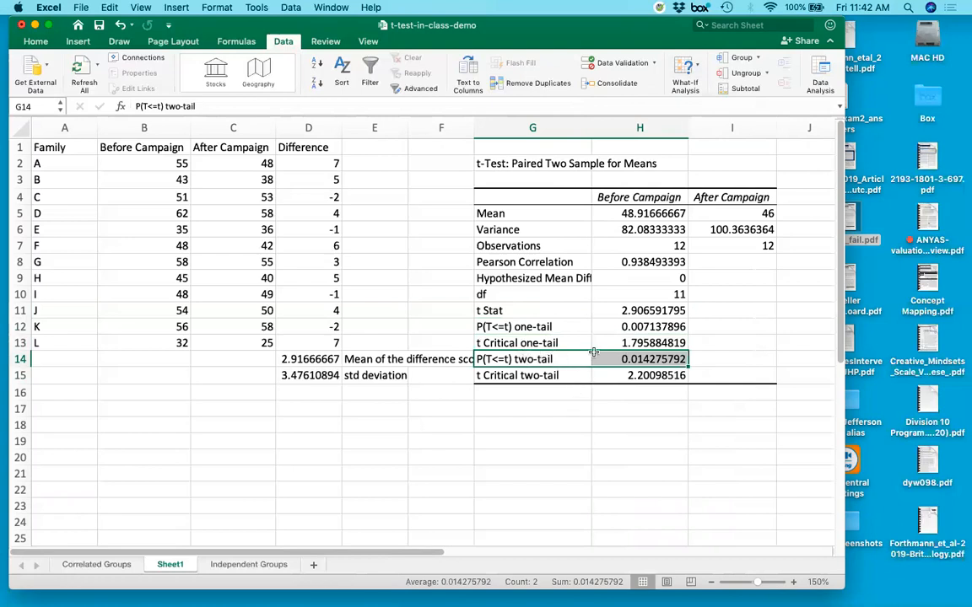
pyautogui.click(626, 359)
pyautogui.click(510, 360)
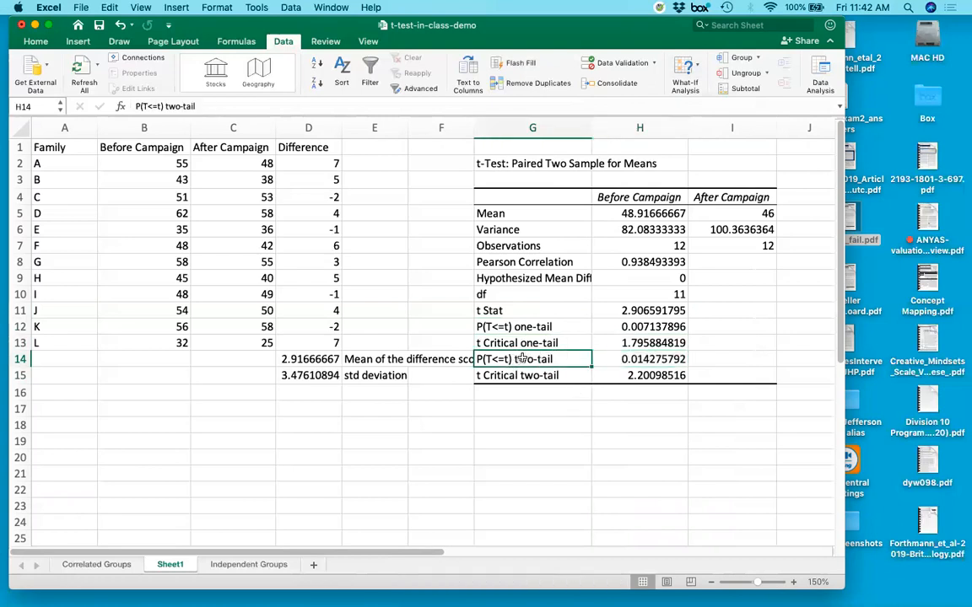
pyautogui.moveTo(617, 352); pyautogui.dragTo(625, 353)
pyautogui.moveTo(553, 326); pyautogui.dragTo(625, 329)
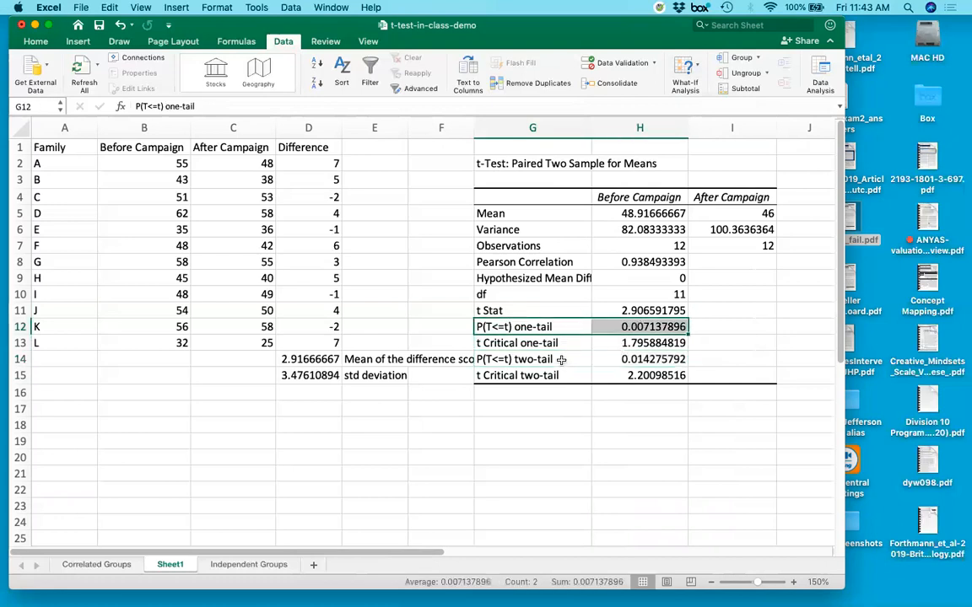
pyautogui.moveTo(557, 360); pyautogui.dragTo(659, 361)
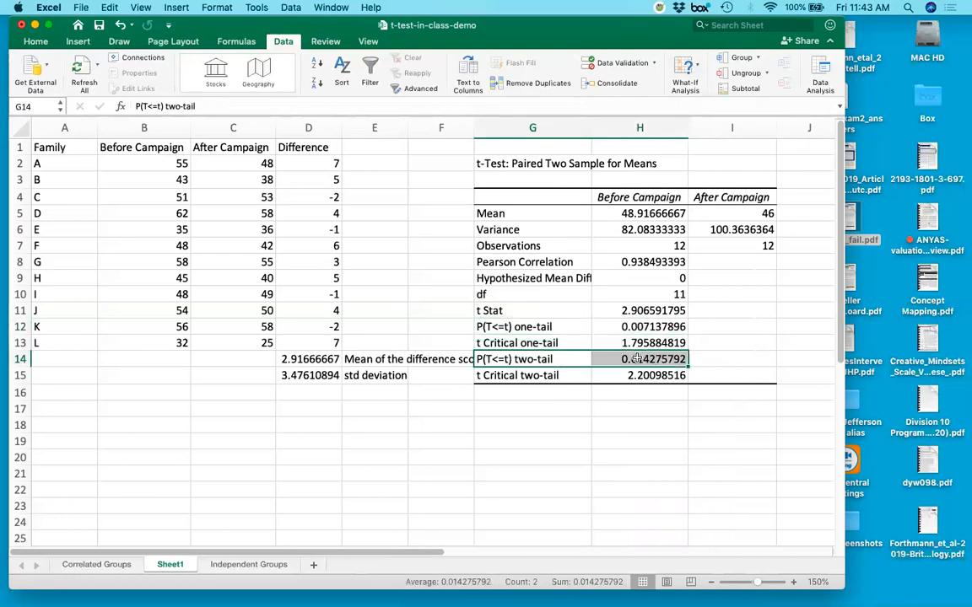
pyautogui.click(637, 359)
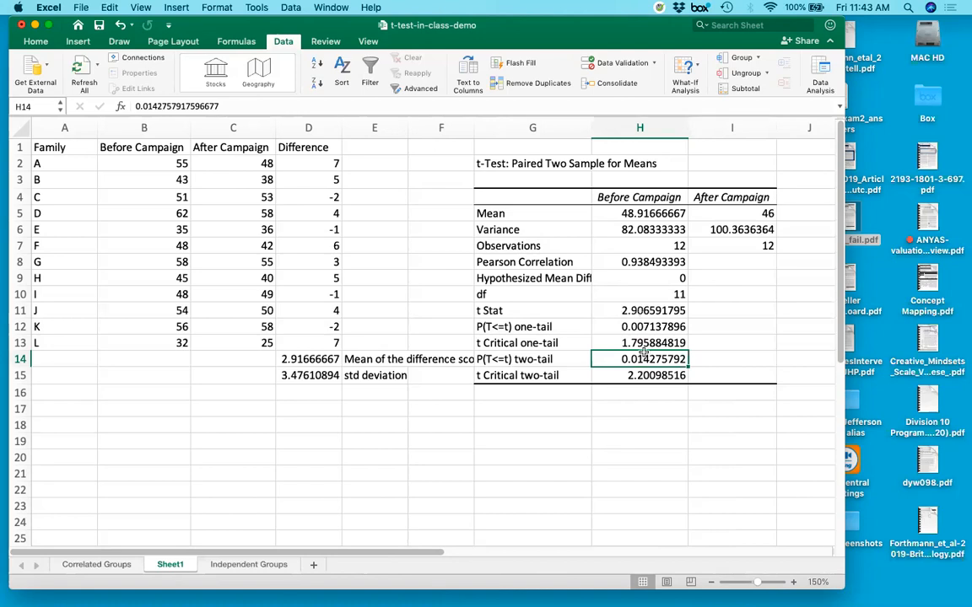
pyautogui.moveTo(519, 359); pyautogui.dragTo(628, 359)
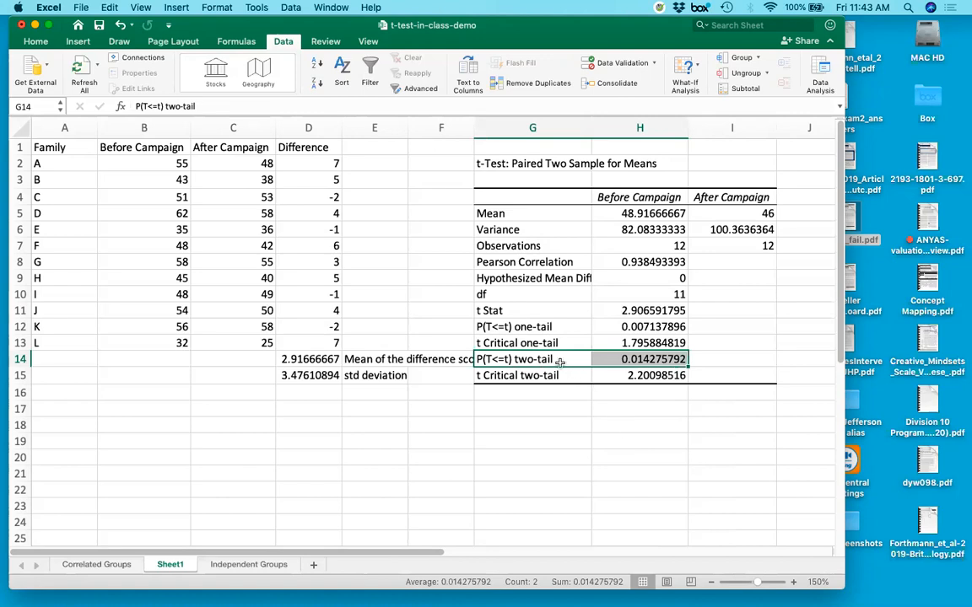
pyautogui.click(626, 359)
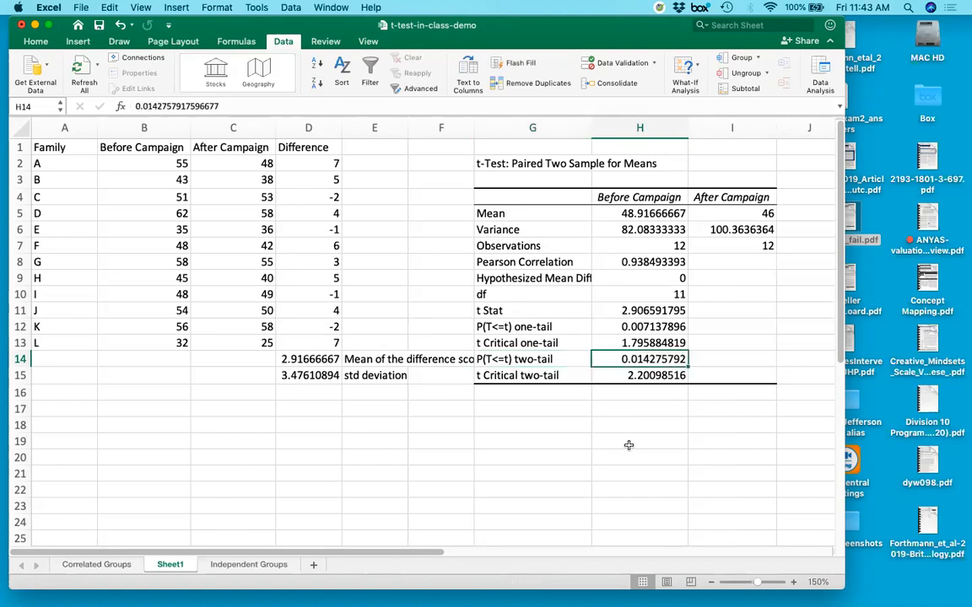
# Review the t Stat, two-tail p-value and hypothesized mean difference alongside the mean difference score and the After Campaign data.
pyautogui.click(620, 312)
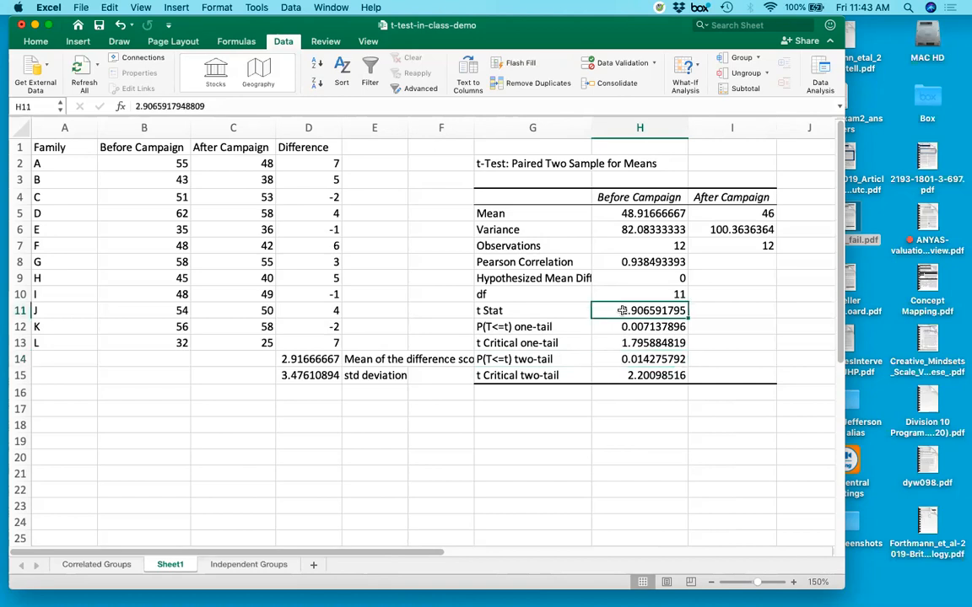
pyautogui.click(666, 359)
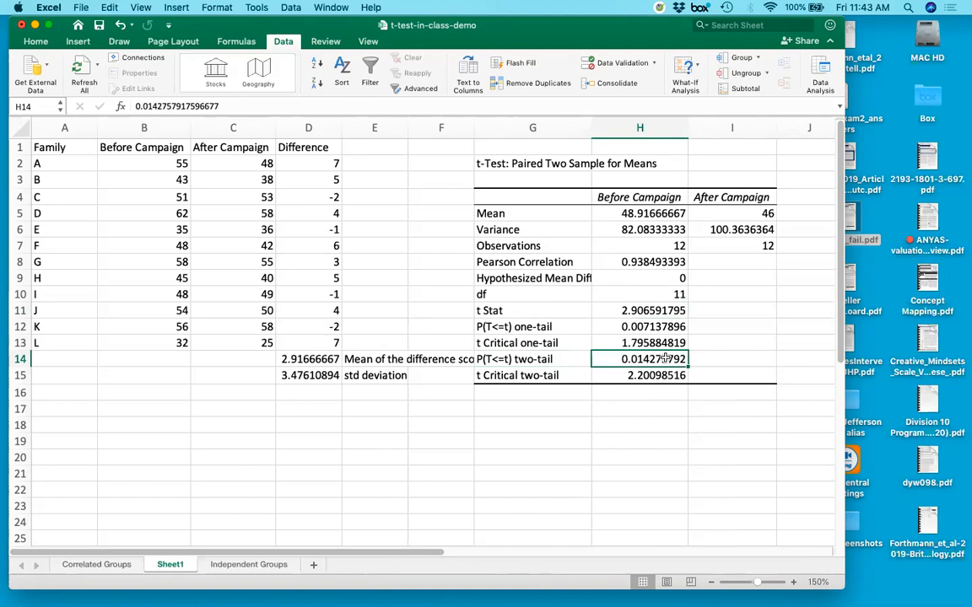
pyautogui.click(597, 279)
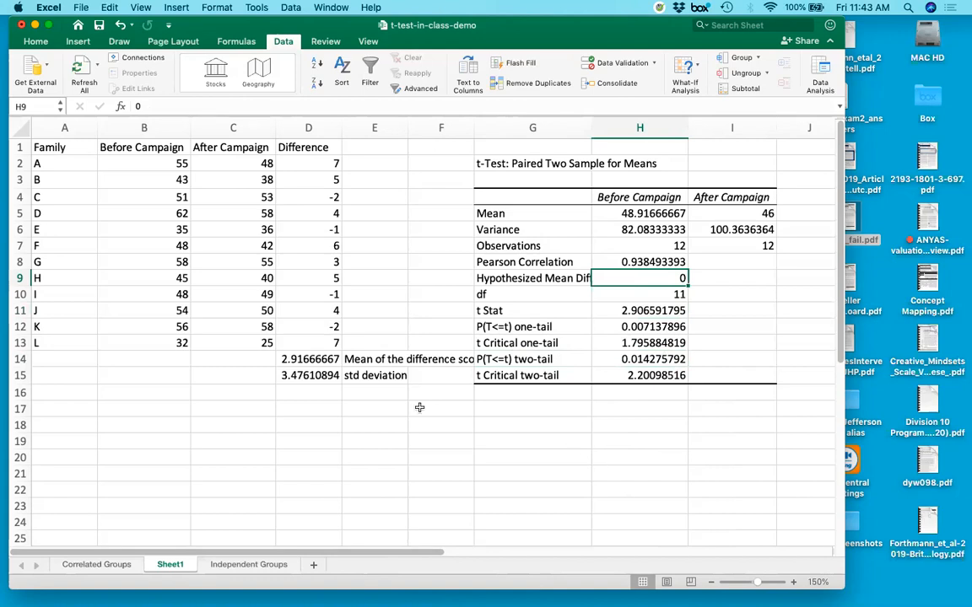
pyautogui.click(305, 359)
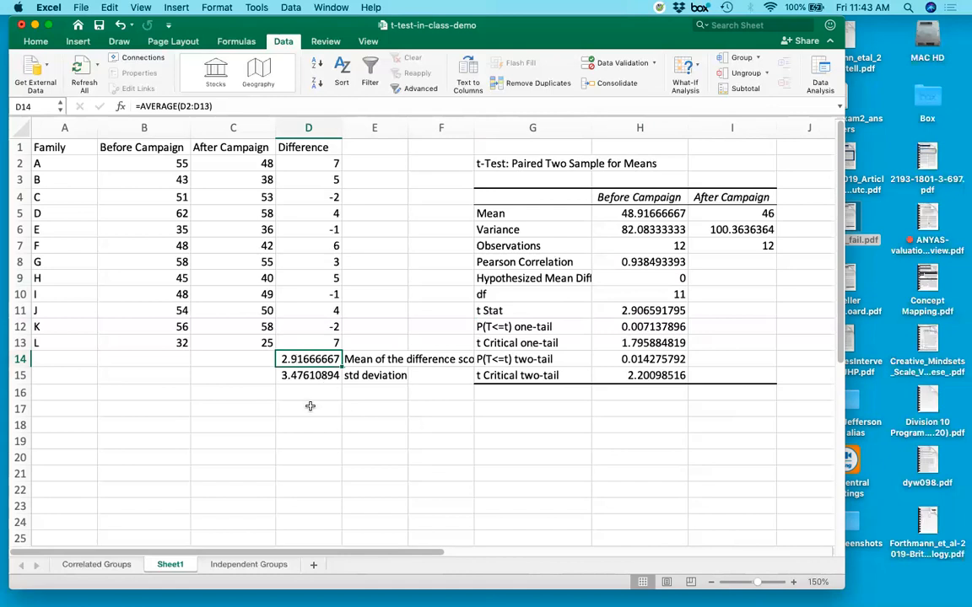
pyautogui.moveTo(269, 163); pyautogui.dragTo(260, 351)
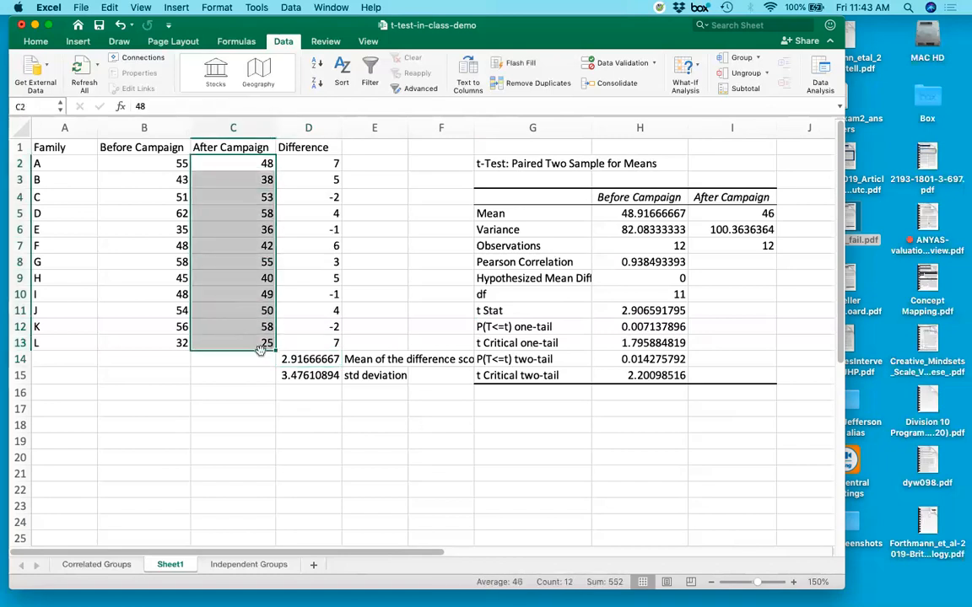
# Label cell E17 "cohen's d".
pyautogui.click(360, 417)
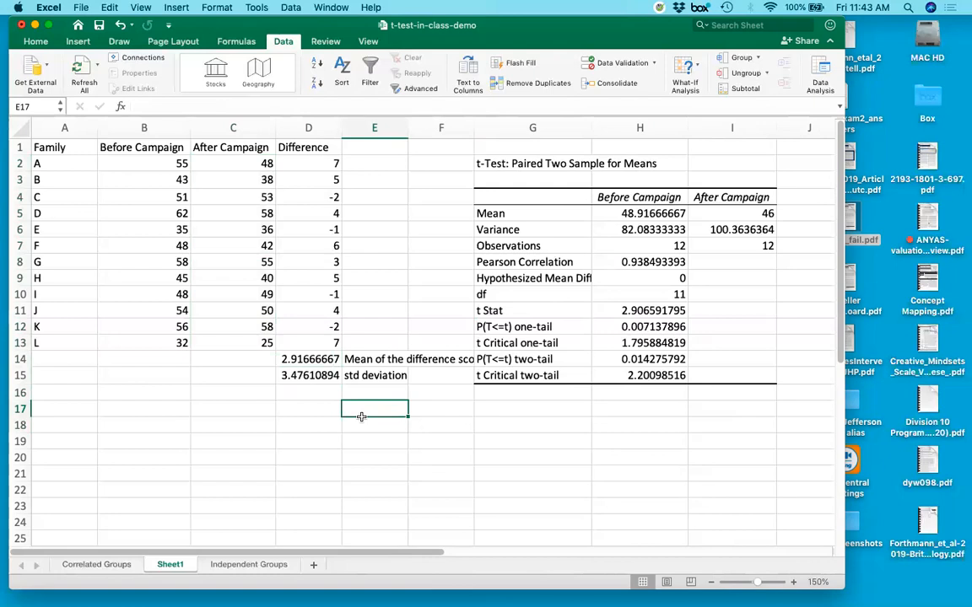
pyautogui.write('coh')
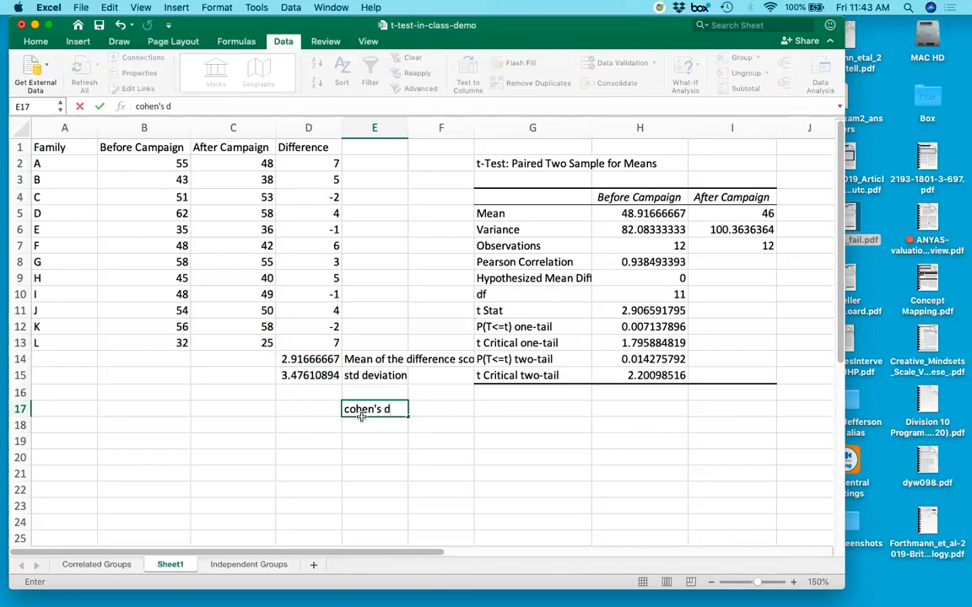
pyautogui.write("en's d")
pyautogui.press('Return')
# Calculate Cohen's d in D17 by dividing the mean difference by its standard deviation with =D14/D15.
pyautogui.press('Up')
pyautogui.press('Left')
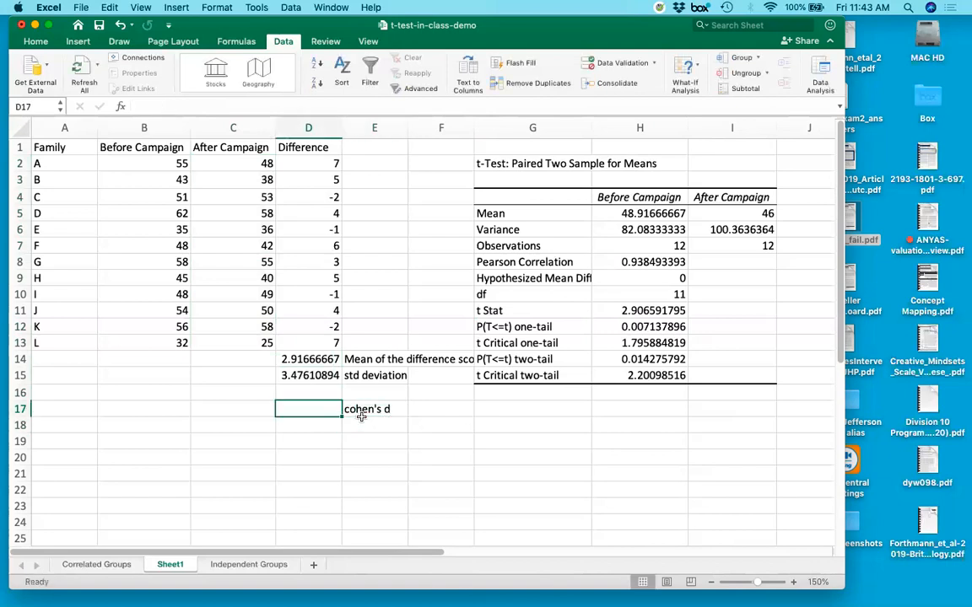
pyautogui.write('=')
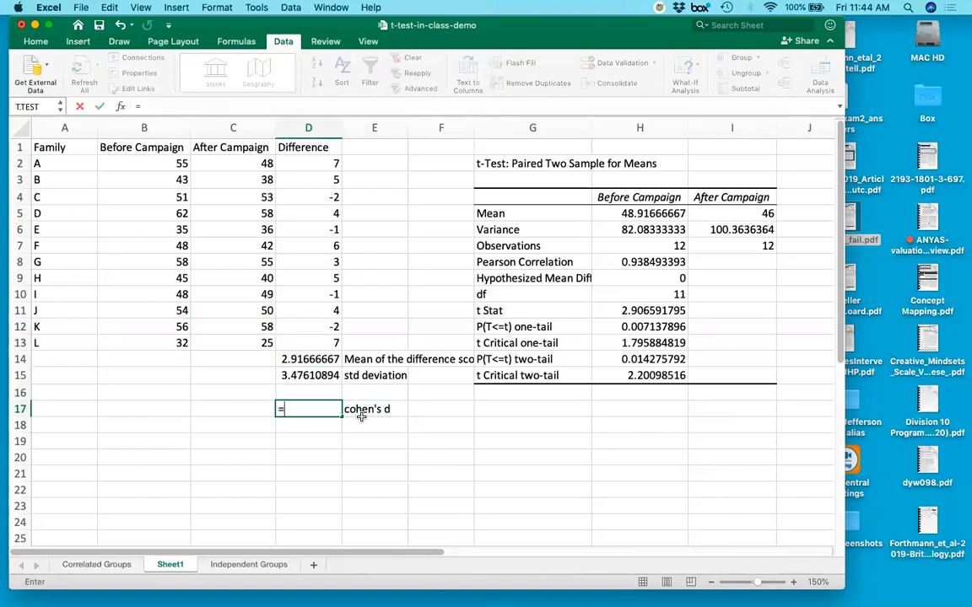
pyautogui.click(325, 360)
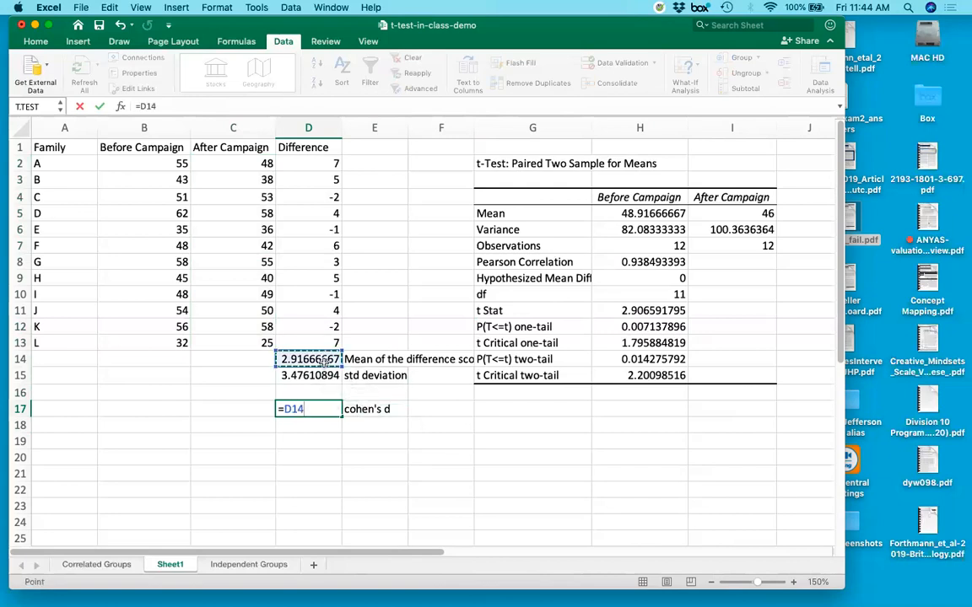
pyautogui.write('/')
pyautogui.click(324, 376)
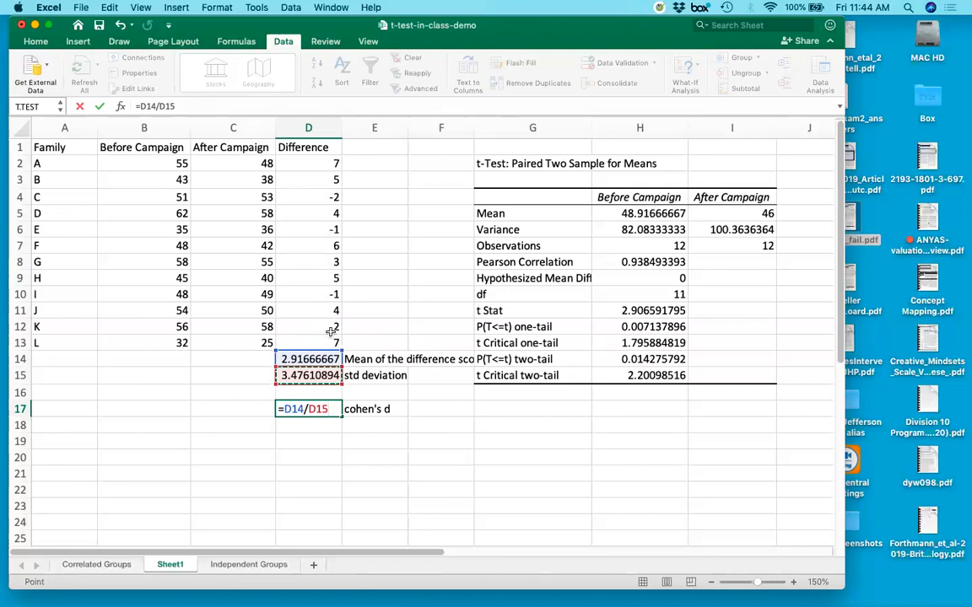
pyautogui.press('Return')
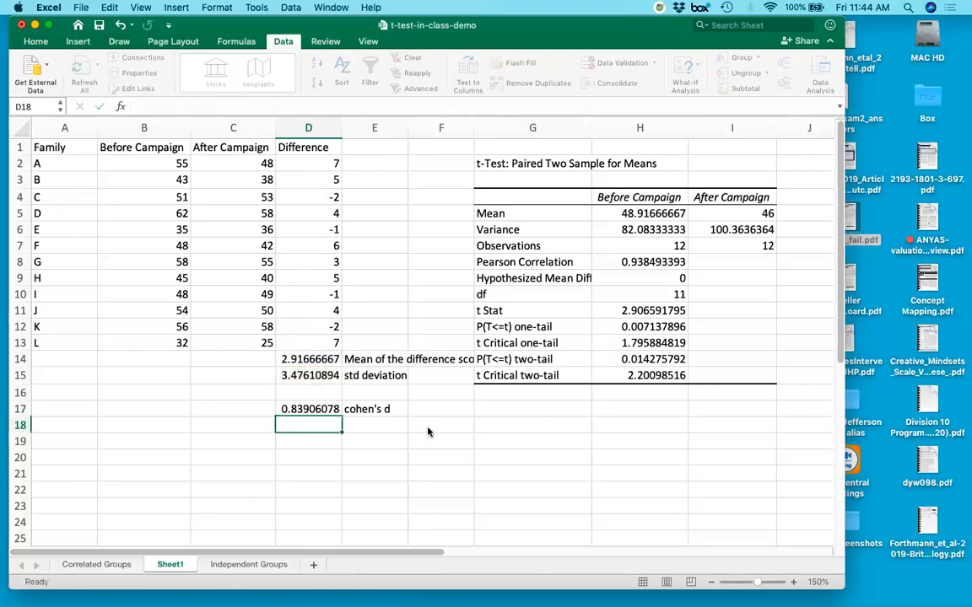
# Switch to Excel_t_tests.pdf in Acrobat and review the paired t-test output and its rules for rejecting the null hypothesis.
pyautogui.press('Up')
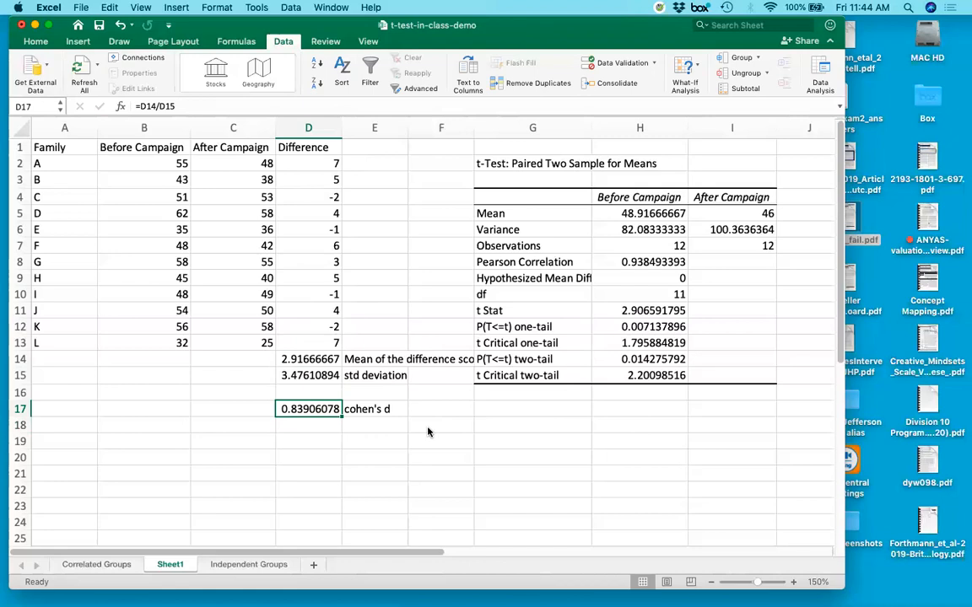
pyautogui.hotkey('ctrl', 'Up')
pyautogui.hotkey('ctrl', 'Up')
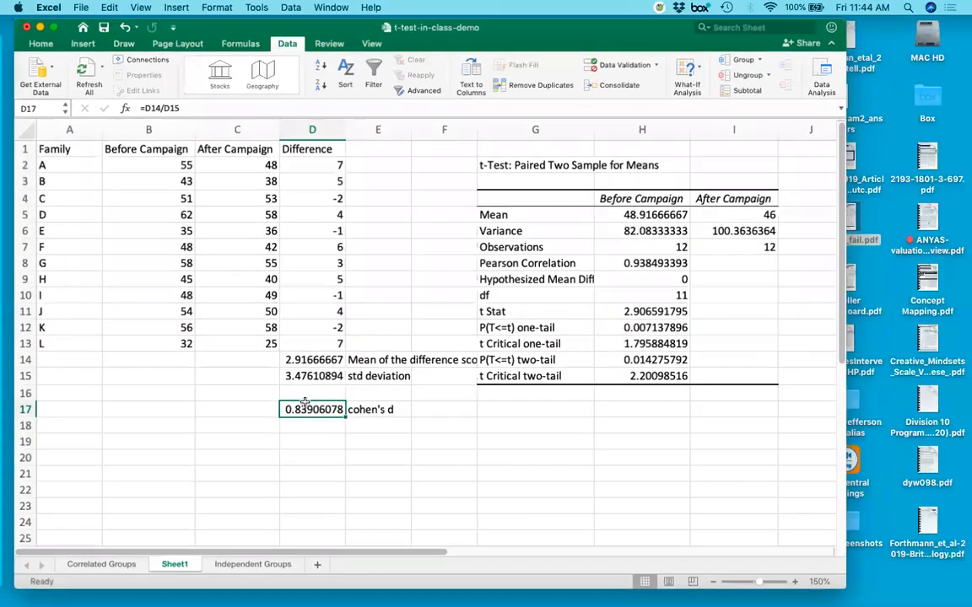
pyautogui.moveTo(3, 415)
pyautogui.click(15, 547)
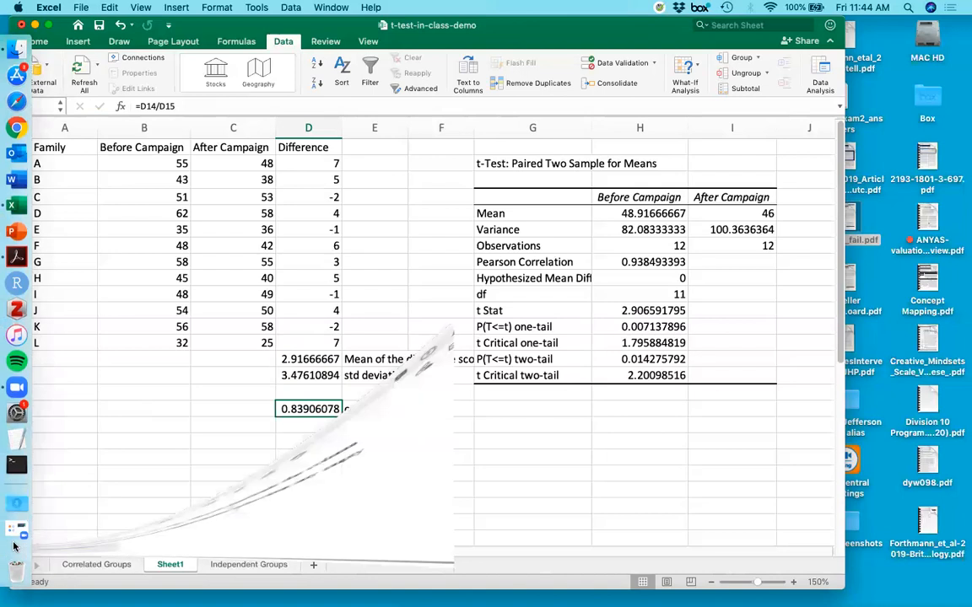
pyautogui.scroll(-10, 617, 340)
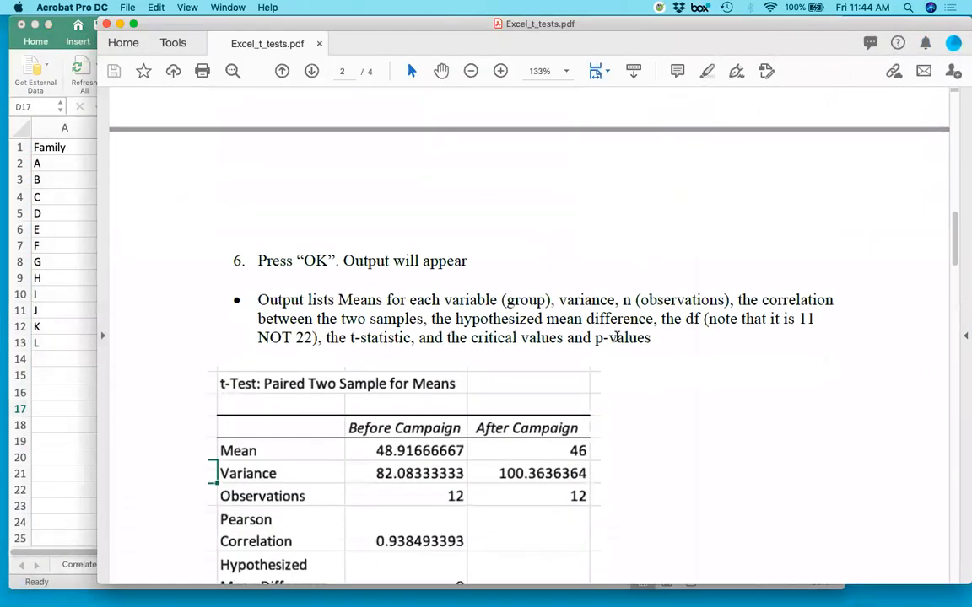
pyautogui.scroll(-5, 618, 342)
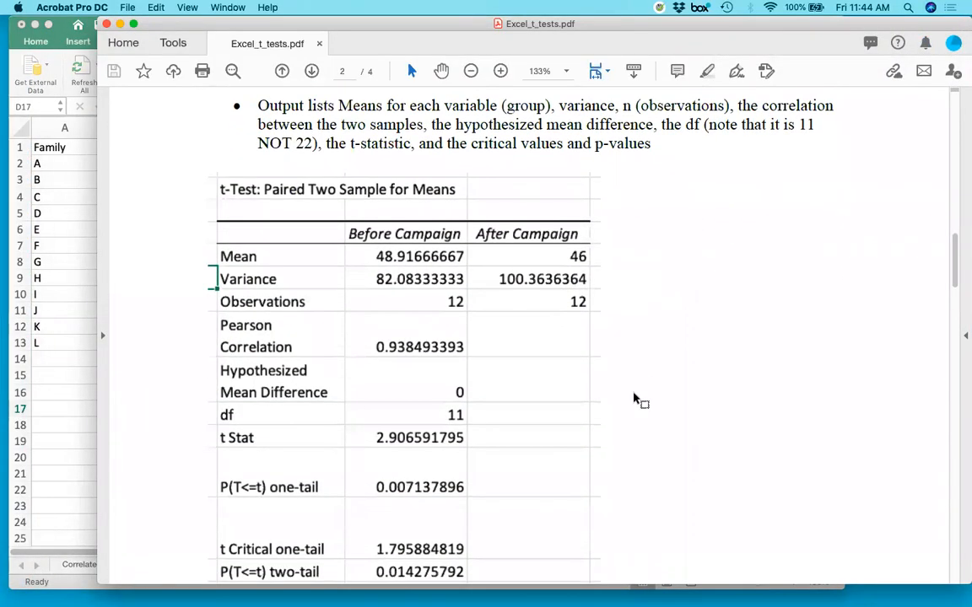
pyautogui.scroll(-3, 618, 343)
pyautogui.scroll(-2, 624, 342)
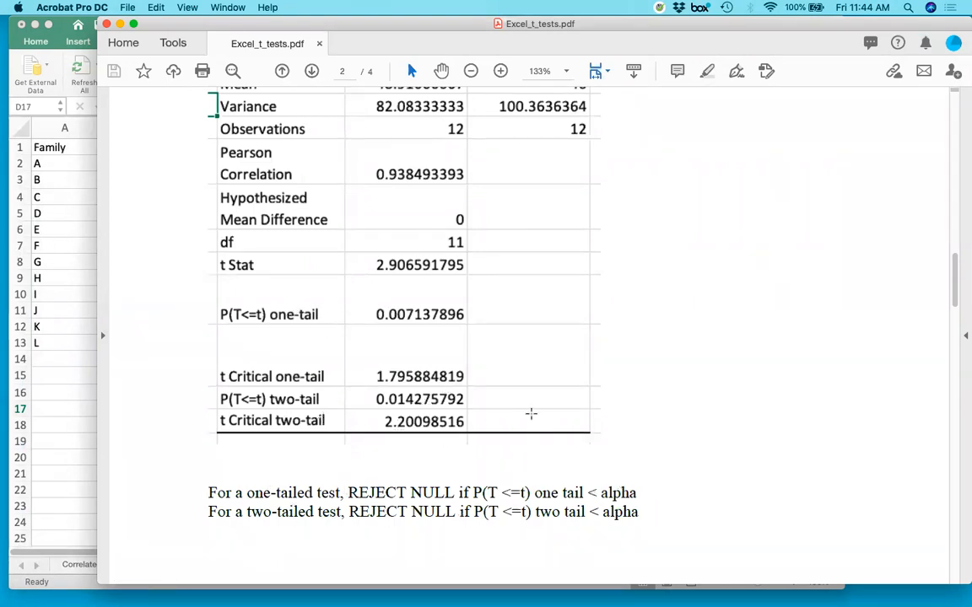
pyautogui.scroll(-2, 705, 384)
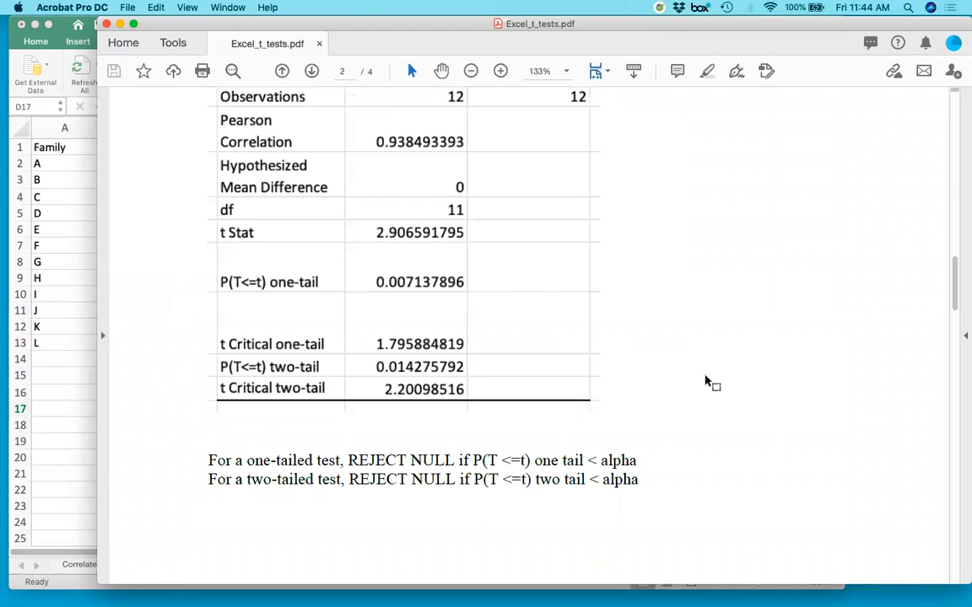
pyautogui.click(68, 462)
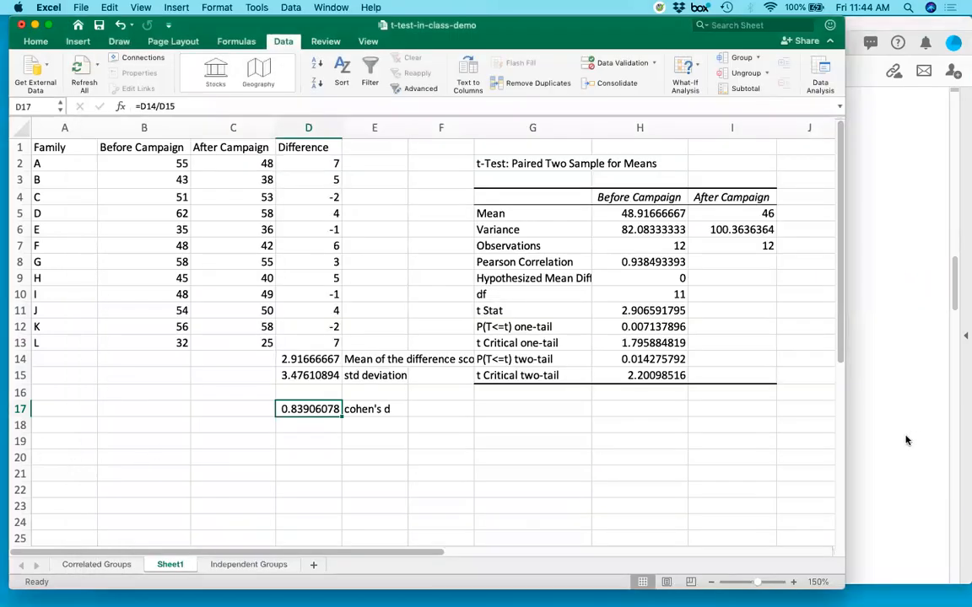
# Return to the PDF guide and read the instructions in the section "T-test for independent groups".
pyautogui.click(907, 440)
pyautogui.scroll(-10, 744, 426)
pyautogui.scroll(-5, 744, 421)
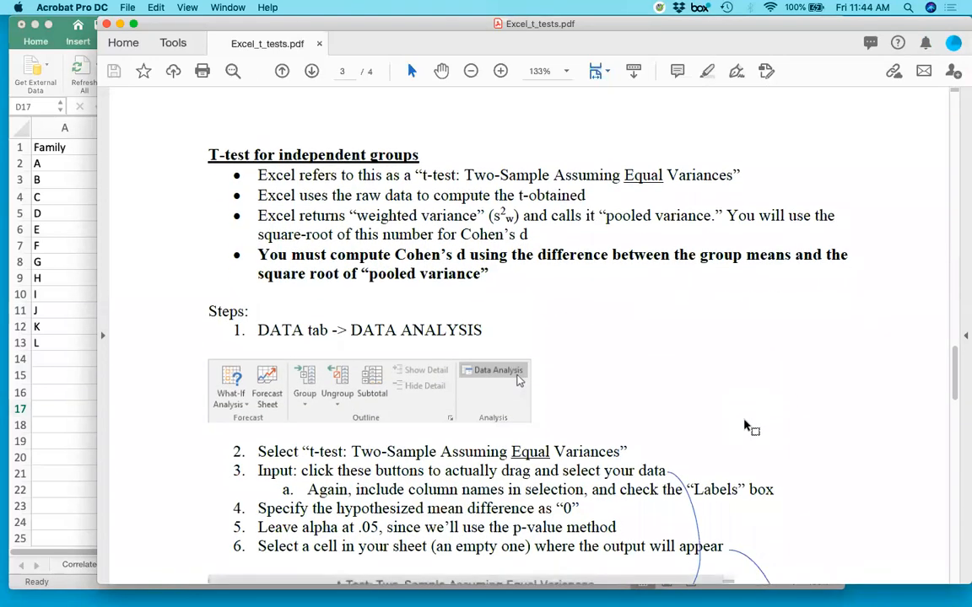
pyautogui.scroll(-2, 744, 427)
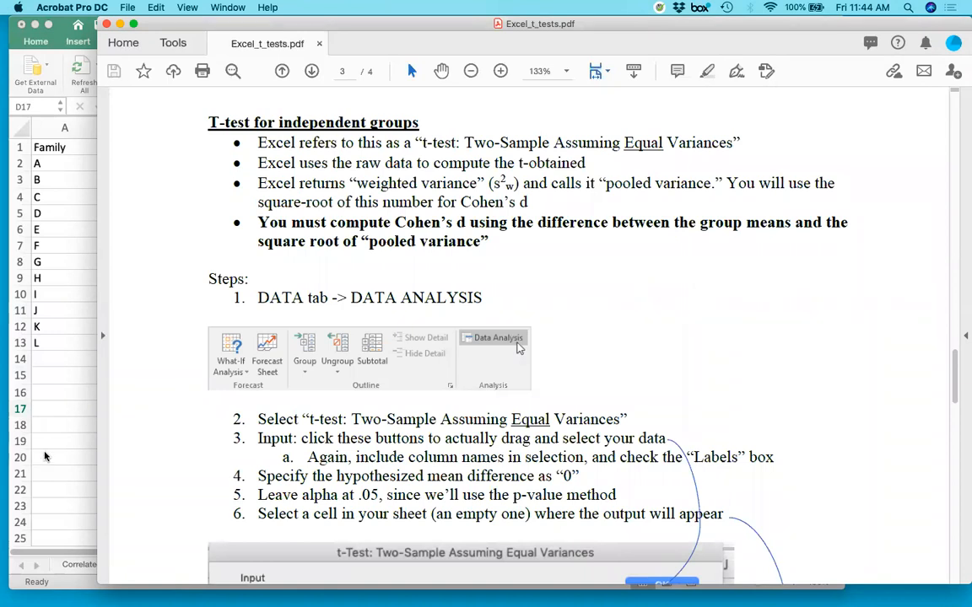
# Switch to Excel and examine the Practice Problem 14.2 title and the Control and Experimental data on the Independent Groups sheet.
pyautogui.press('super+Tab')
pyautogui.click(249, 564)
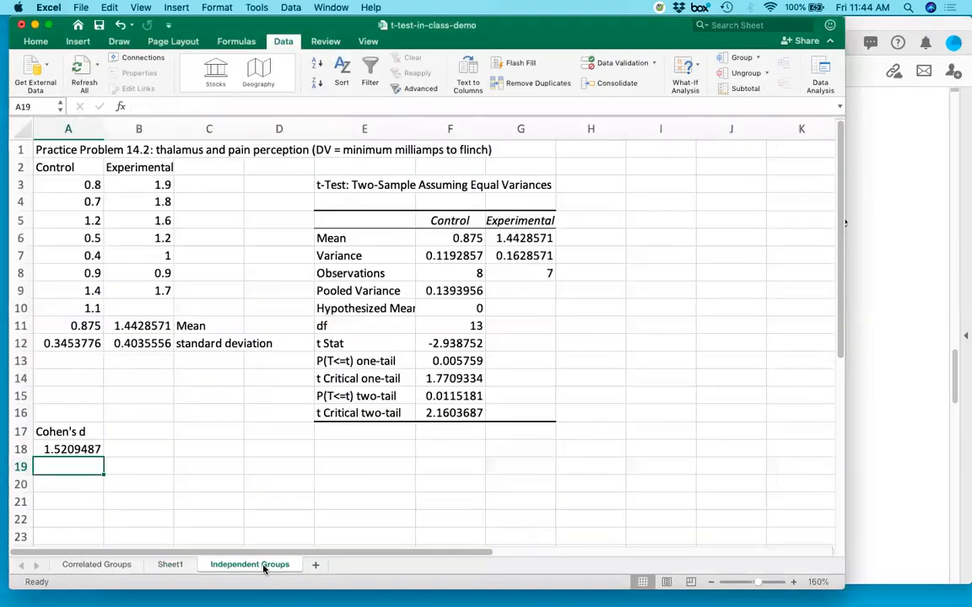
pyautogui.moveTo(63, 149); pyautogui.dragTo(417, 145)
pyautogui.click(209, 202)
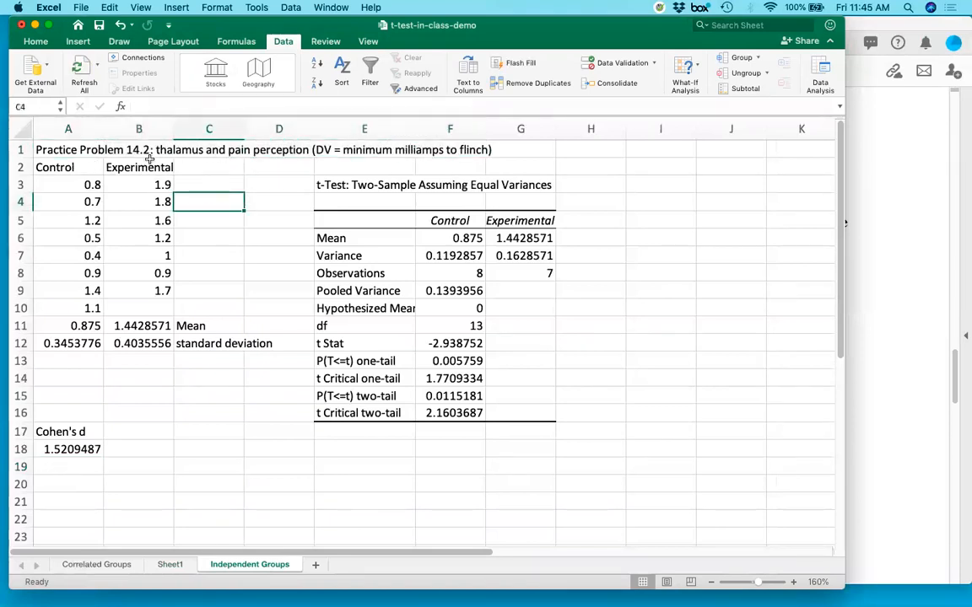
pyautogui.moveTo(60, 149); pyautogui.dragTo(285, 150)
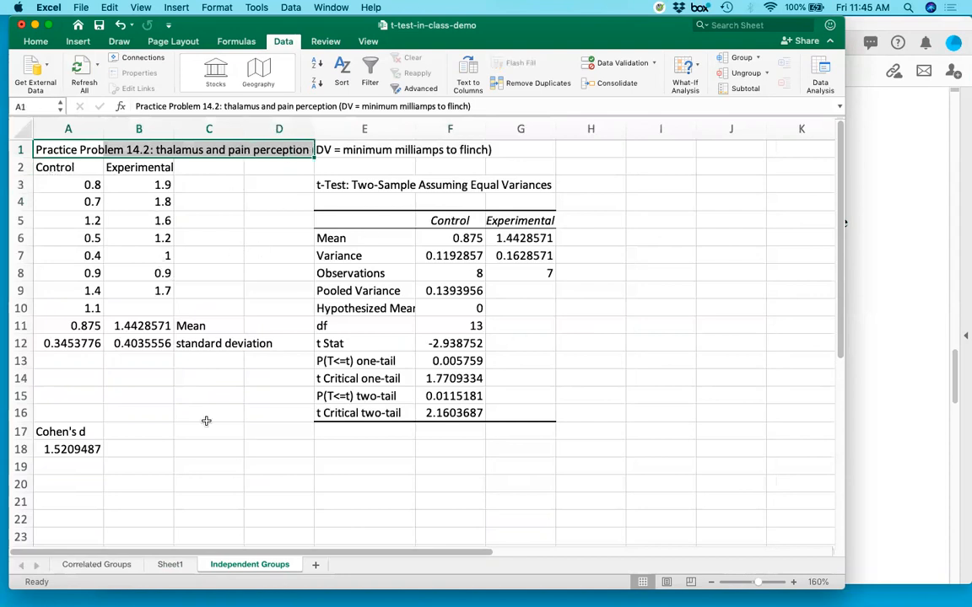
pyautogui.moveTo(79, 170); pyautogui.dragTo(127, 302)
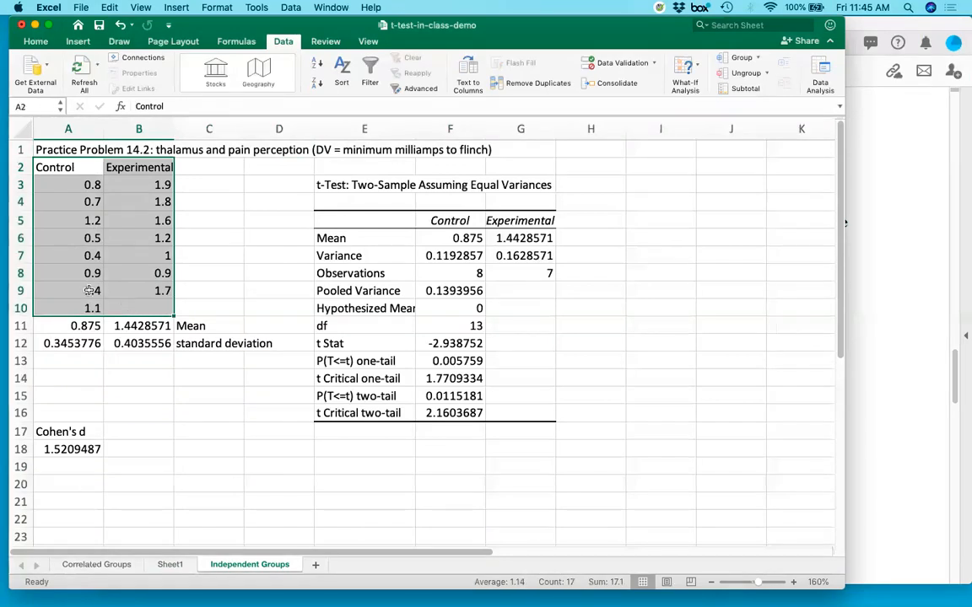
# Copy the Control and Experimental columns with their headers (A2:B10) into a new worksheet starting at A1.
pyautogui.click(63, 168)
pyautogui.moveTo(63, 169); pyautogui.dragTo(142, 305)
pyautogui.press('super+c')
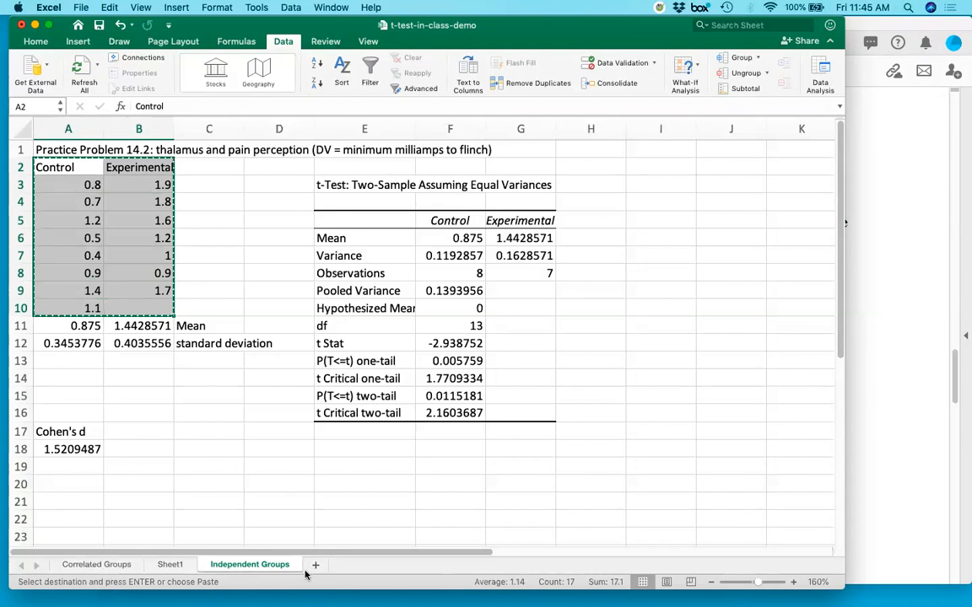
pyautogui.click(315, 564)
pyautogui.press('super+v')
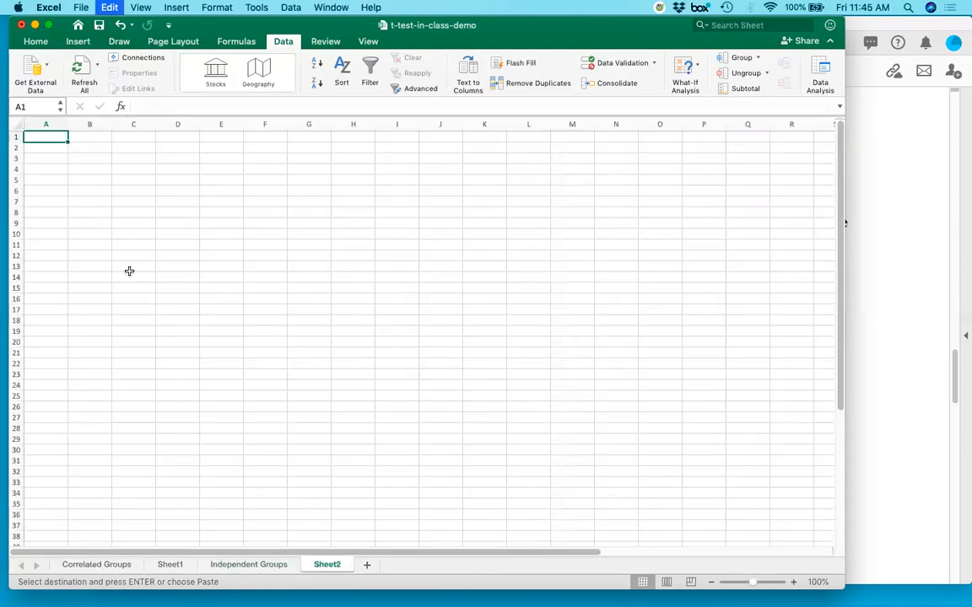
# Examine the Control scores in A2:A9 and the Experimental scores in B2:B8, comparing the sizes of the two groups.
pyautogui.click(792, 583)
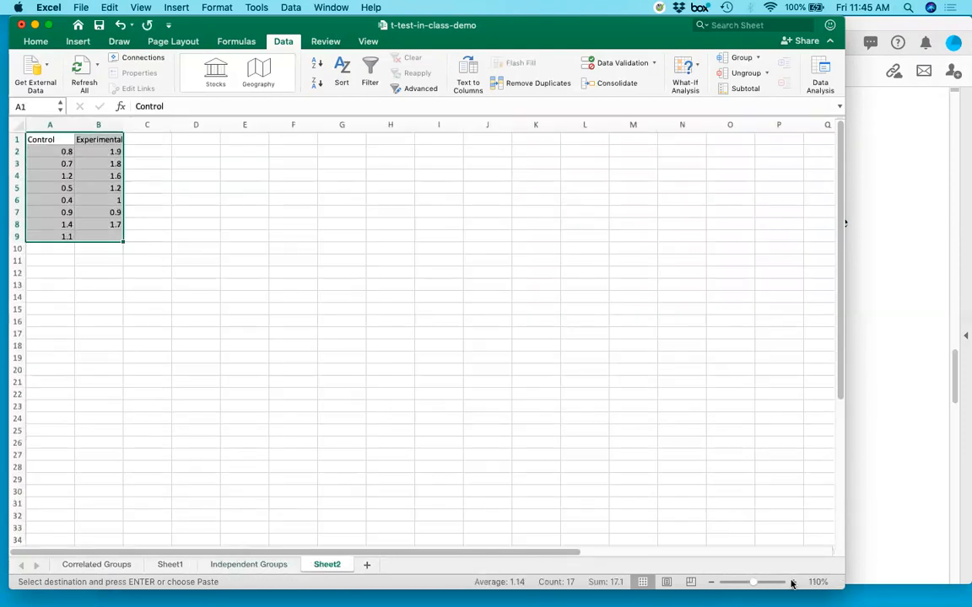
pyautogui.click(793, 583)
pyautogui.click(792, 583)
pyautogui.click(793, 583)
pyautogui.click(793, 583)
pyautogui.click(792, 582)
pyautogui.click(234, 313)
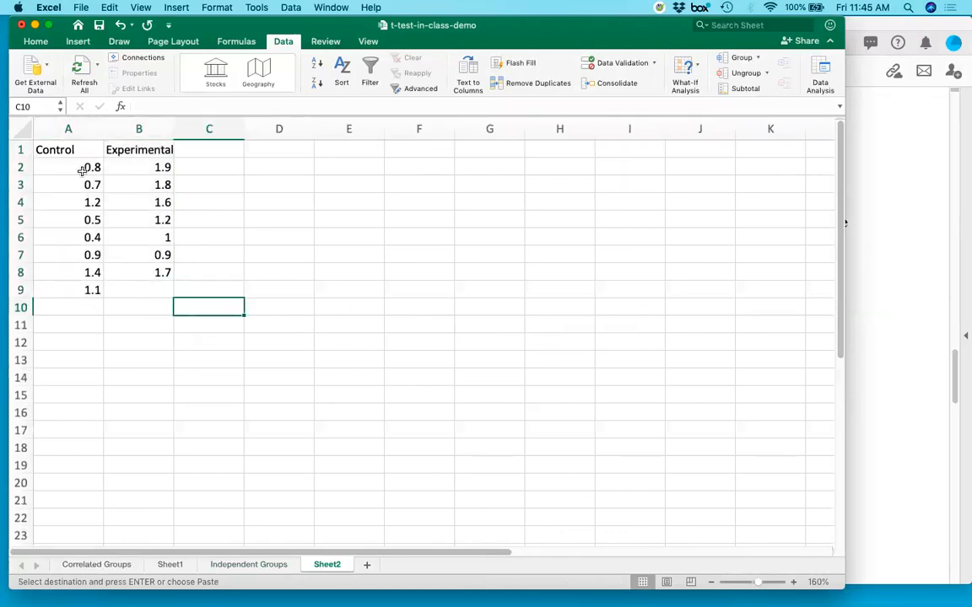
pyautogui.moveTo(83, 167); pyautogui.dragTo(80, 271)
pyautogui.moveTo(137, 167); pyautogui.dragTo(127, 271)
pyautogui.moveTo(65, 167); pyautogui.dragTo(67, 290)
pyautogui.moveTo(127, 174); pyautogui.dragTo(128, 272)
pyautogui.click(262, 301)
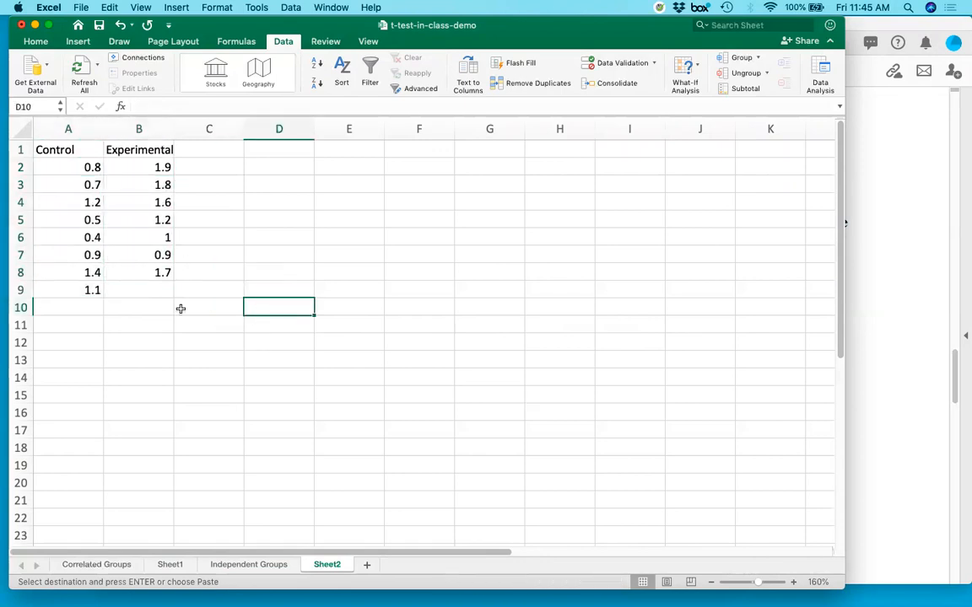
pyautogui.moveTo(88, 165); pyautogui.dragTo(85, 291)
pyautogui.moveTo(138, 169); pyautogui.dragTo(137, 267)
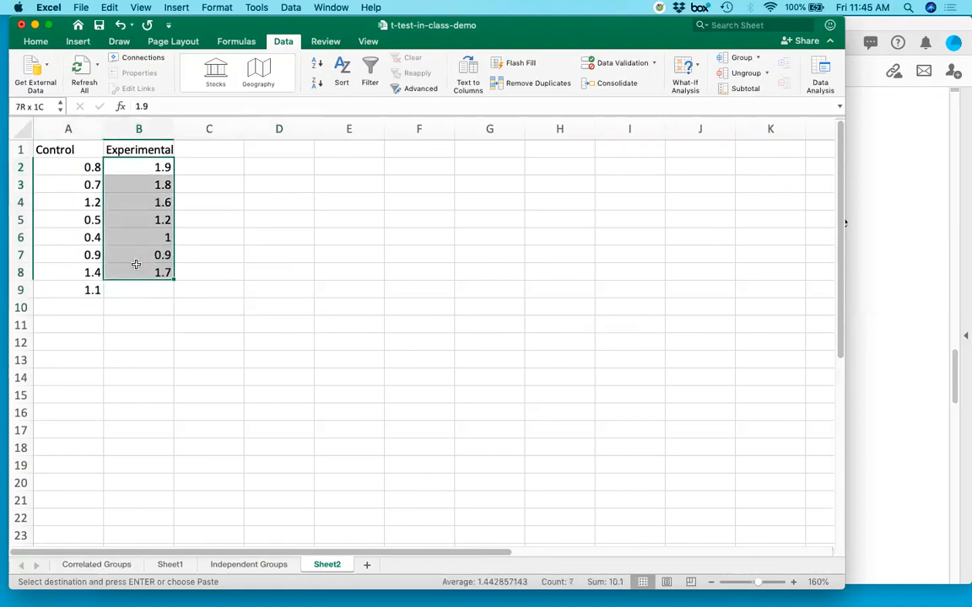
# Label cell C10 "mean" and cell C11 "sd" beside the rows below the data.
pyautogui.click(215, 308)
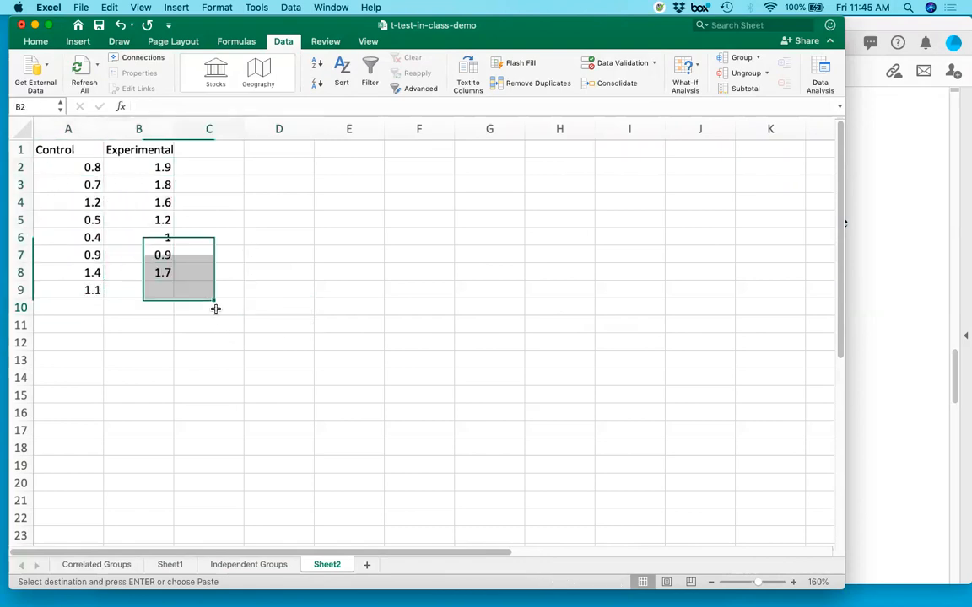
pyautogui.write('mean')
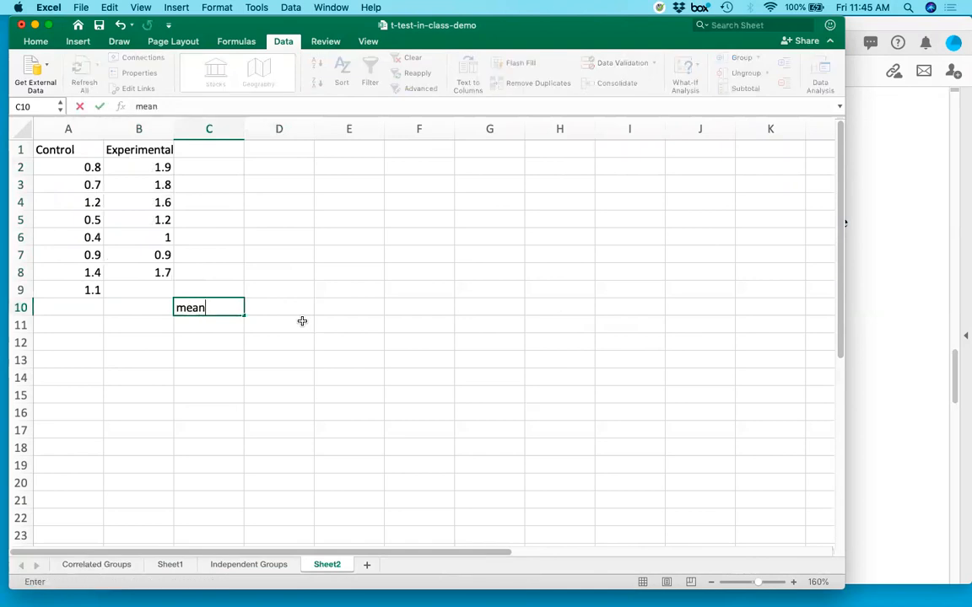
pyautogui.press('Return')
pyautogui.write('sd')
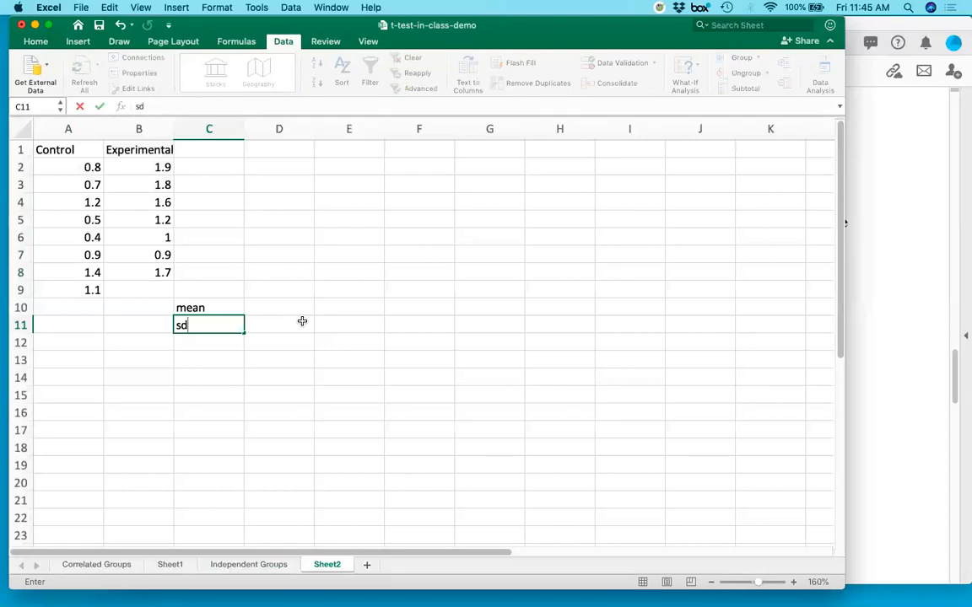
pyautogui.press('Return')
# Review the Control and Experimental score ranges as two separate groups whose means and standard deviations are needed.
pyautogui.press('Up')
pyautogui.press('Up')
pyautogui.press('Left')
pyautogui.press('Left')
pyautogui.click(81, 171)
pyautogui.moveTo(77, 181); pyautogui.dragTo(61, 290)
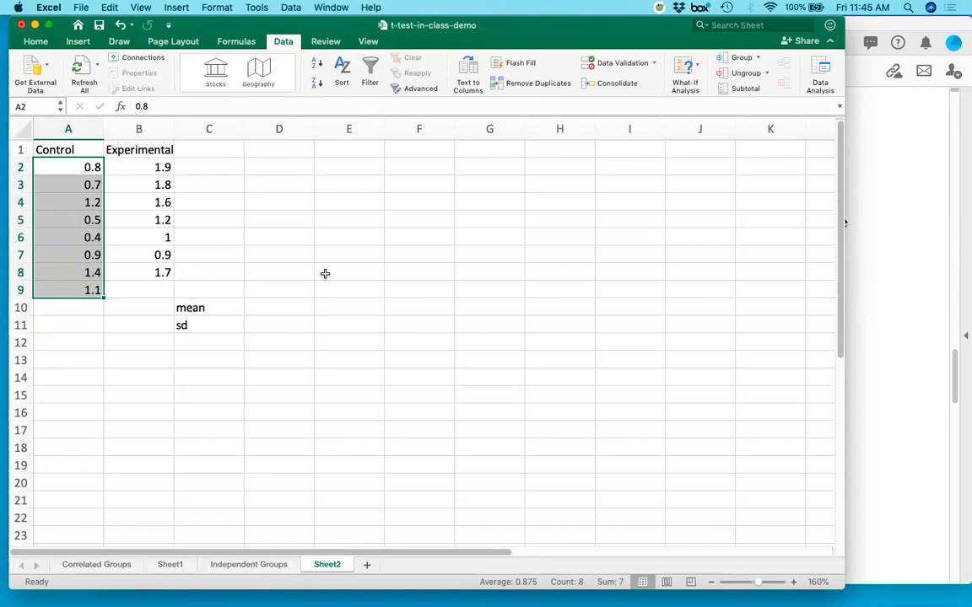
pyautogui.press('Down')
pyautogui.press('Down')
pyautogui.press('Down')
pyautogui.press('Down')
pyautogui.press('Down')
pyautogui.press('Down')
pyautogui.press('Down')
pyautogui.press('Down')
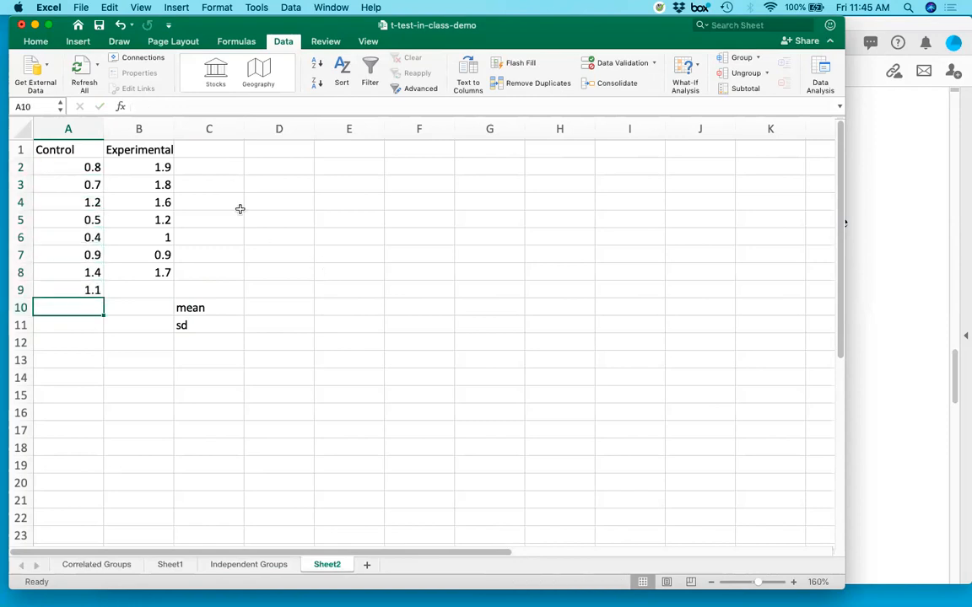
pyautogui.moveTo(157, 167); pyautogui.dragTo(144, 272)
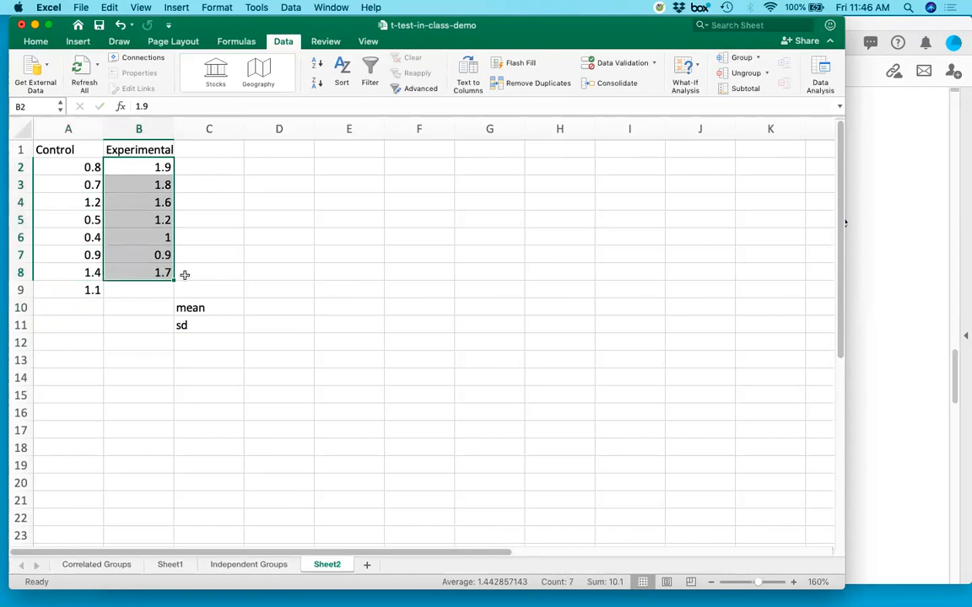
pyautogui.moveTo(132, 164); pyautogui.dragTo(141, 269)
pyautogui.moveTo(71, 167); pyautogui.dragTo(72, 280)
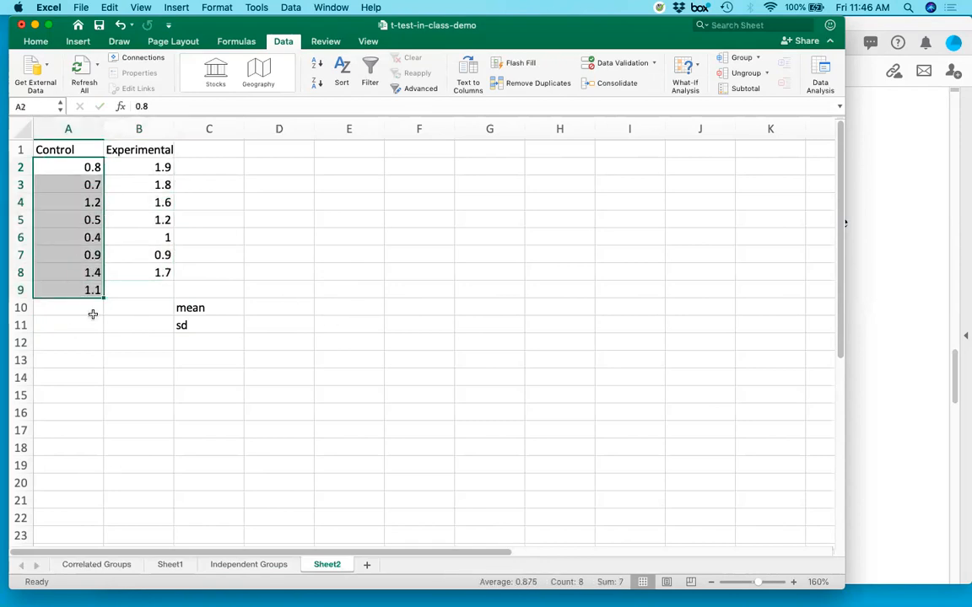
# Calculate the Control group's mean in A10 with the AVERAGE function over A2:A9.
pyautogui.click(79, 308)
pyautogui.write('=avera')
pyautogui.press('BackSpace')
pyautogui.write('erage(')
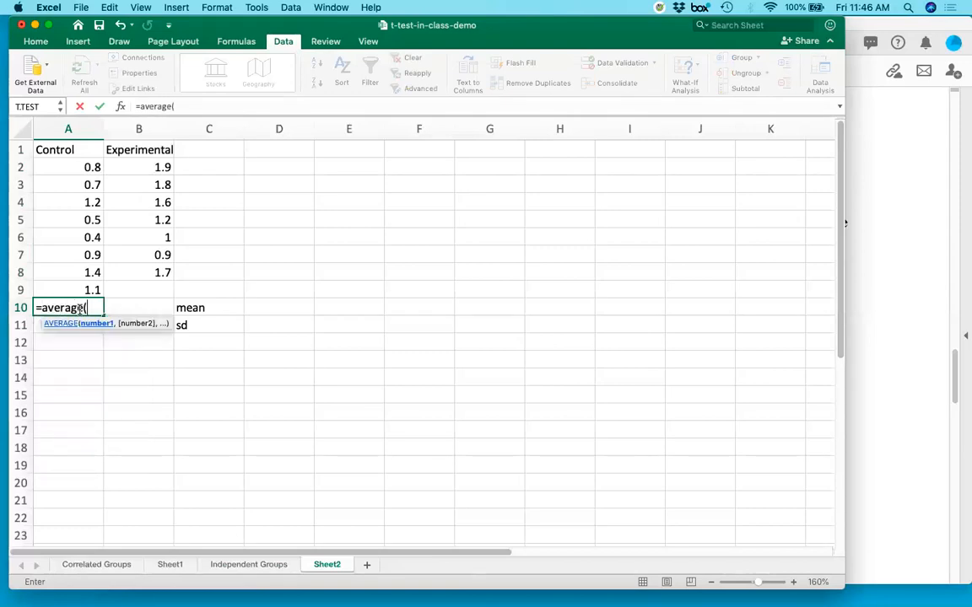
pyautogui.moveTo(71, 167); pyautogui.dragTo(68, 283)
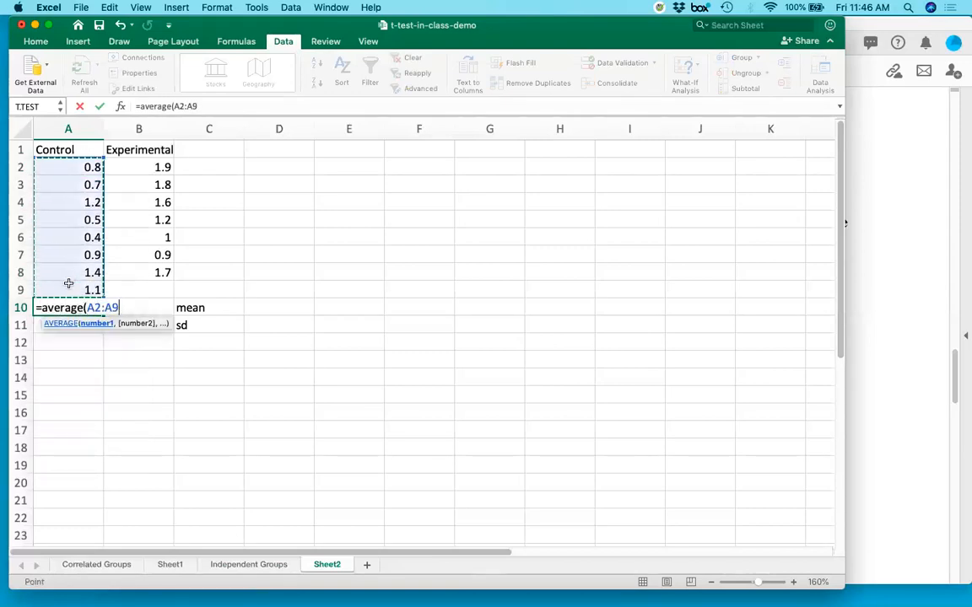
pyautogui.press('Return')
# Calculate the Experimental group's mean in B10 with the AVERAGE function over B2:B8.
pyautogui.click(163, 306)
pyautogui.write('=')
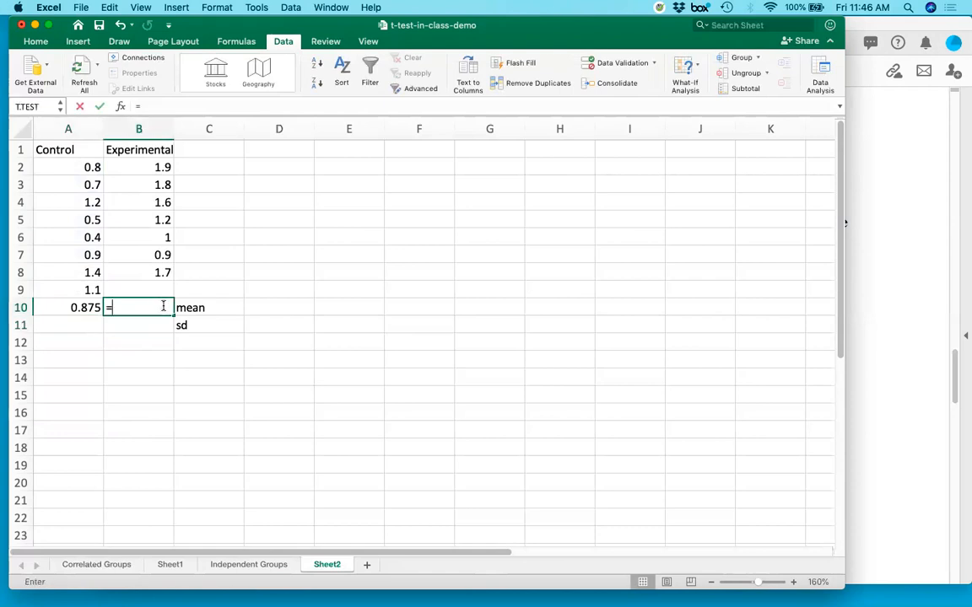
pyautogui.write('avera')
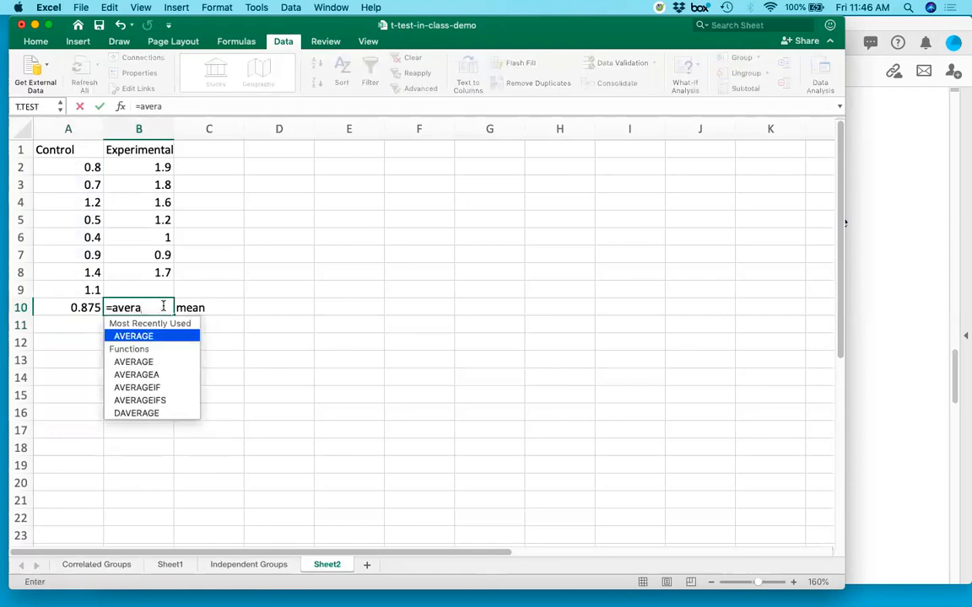
pyautogui.write('ge(')
pyautogui.moveTo(136, 167); pyautogui.dragTo(131, 275)
pyautogui.press('Return')
# Compare the Control and Experimental means in row 10 and check which group the B10 mean belongs to.
pyautogui.moveTo(84, 308); pyautogui.dragTo(160, 307)
pyautogui.click(137, 325)
pyautogui.click(139, 307)
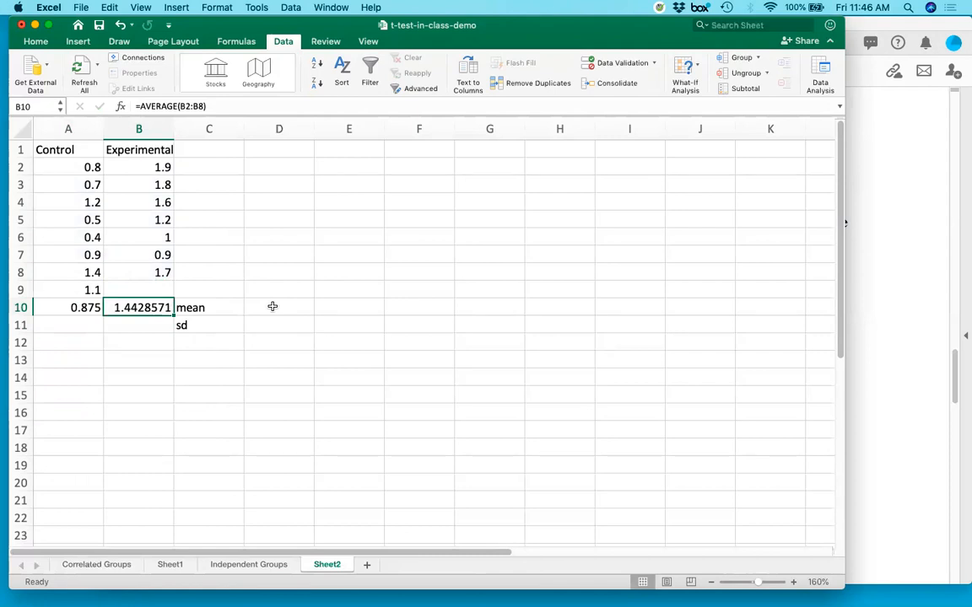
pyautogui.click(133, 149)
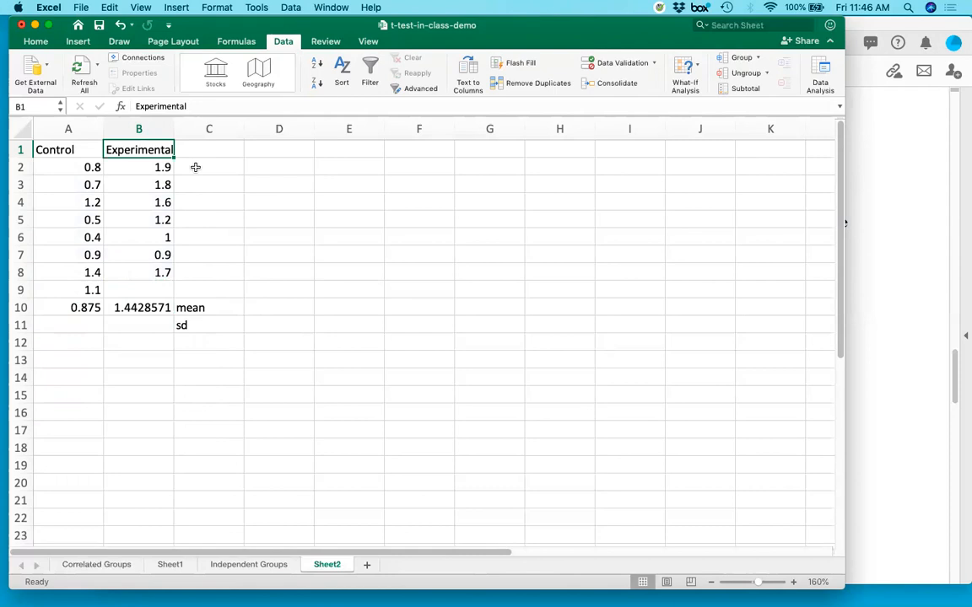
# Calculate the Control group's standard deviation in A11 with the STDEV.S function over A2:A9.
pyautogui.press('Down')
pyautogui.press('Down')
pyautogui.press('Down')
pyautogui.press('Down')
pyautogui.press('Down')
pyautogui.press('Down')
pyautogui.press('Down')
pyautogui.press('Down')
pyautogui.press('Down')
pyautogui.press('Down')
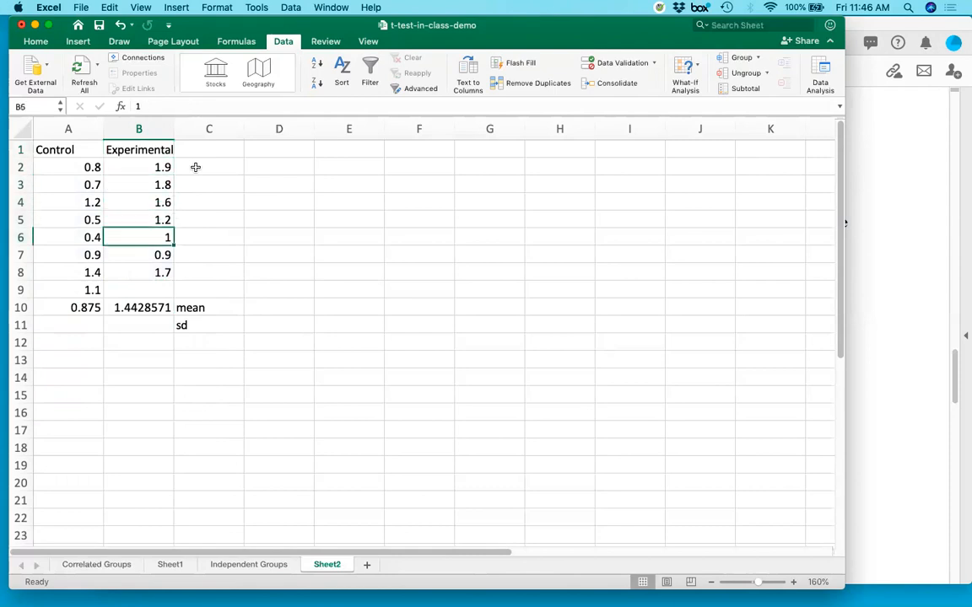
pyautogui.press('Left')
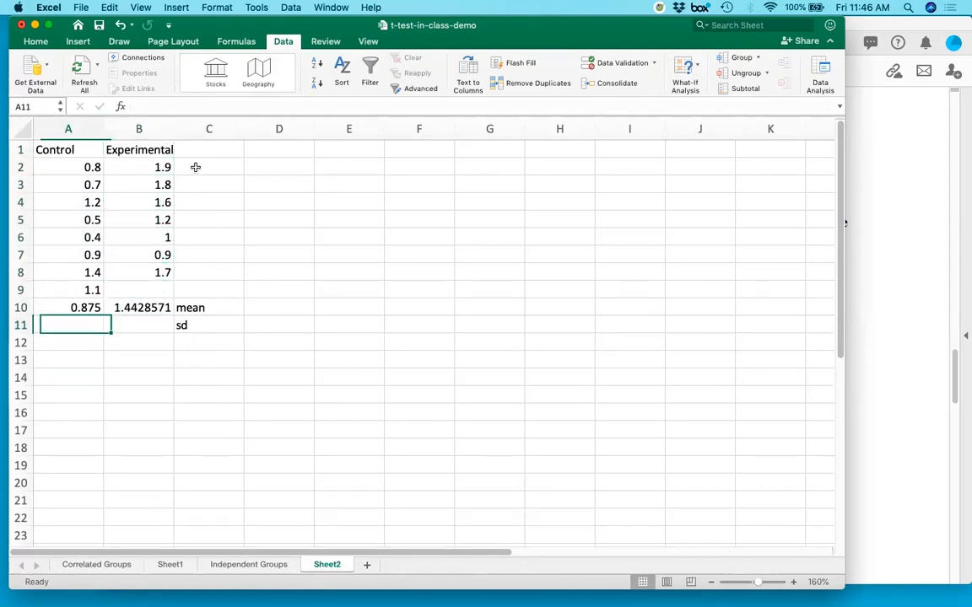
pyautogui.write('=st')
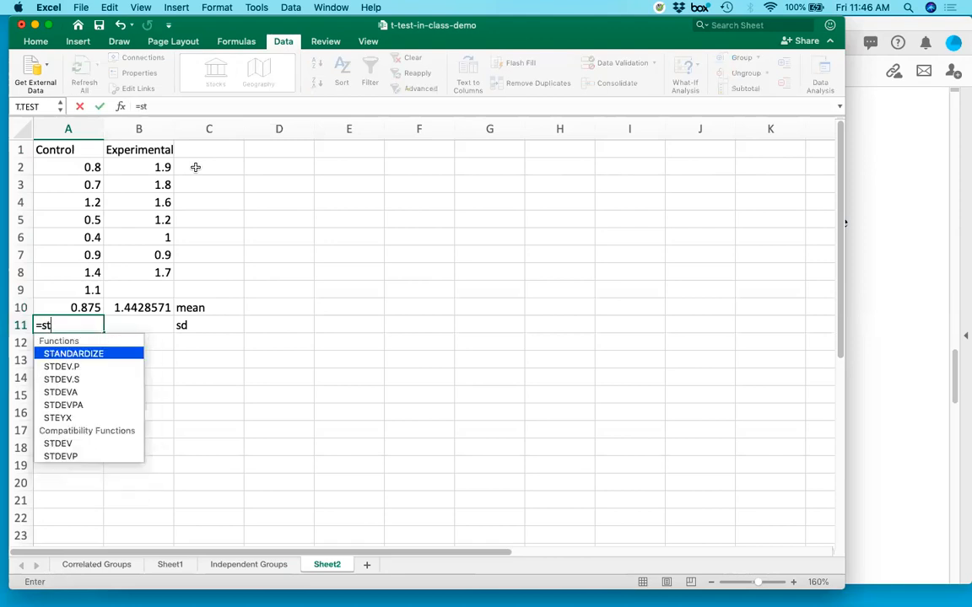
pyautogui.write('dev.s(')
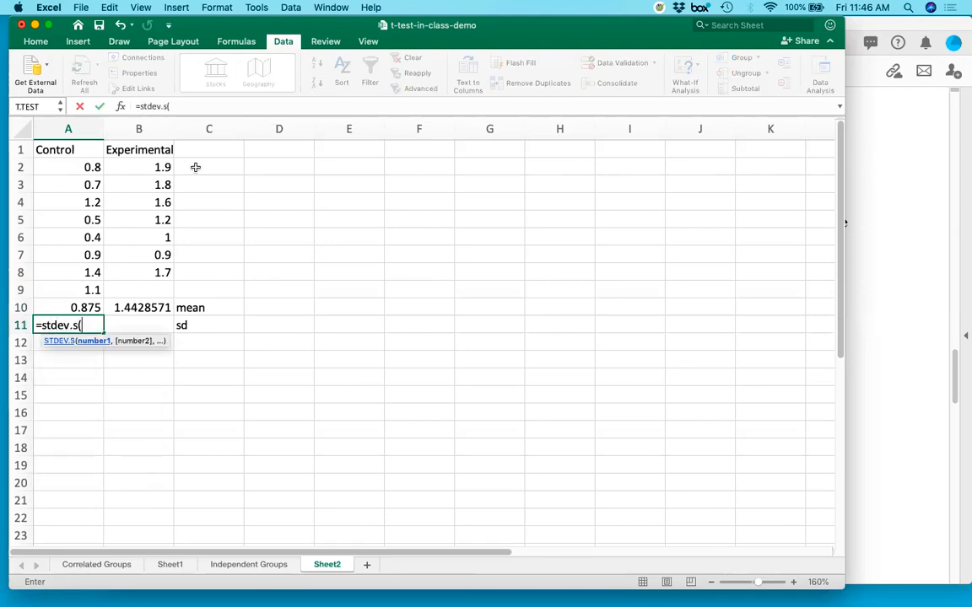
pyautogui.moveTo(90, 167); pyautogui.dragTo(82, 289)
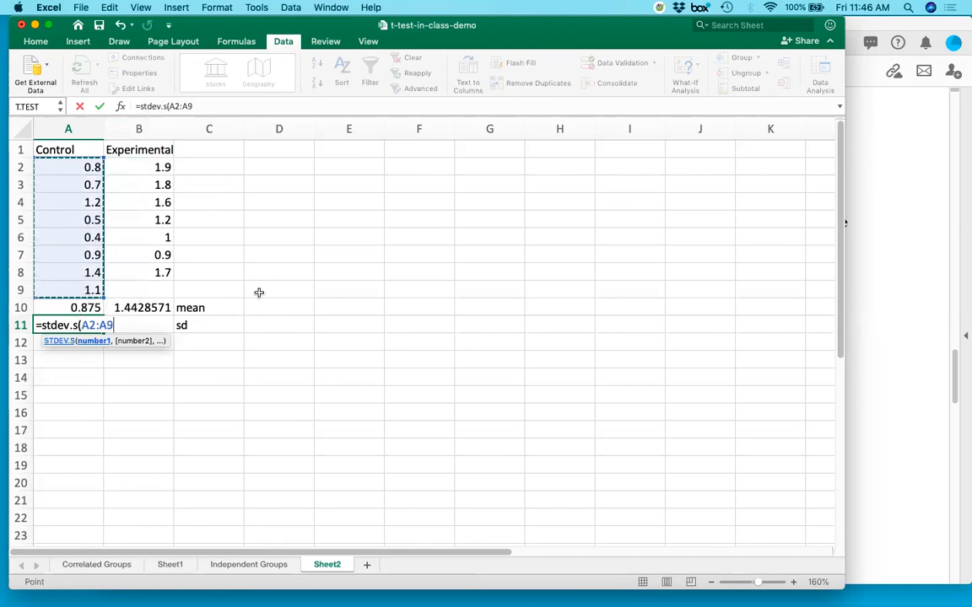
pyautogui.press('Return')
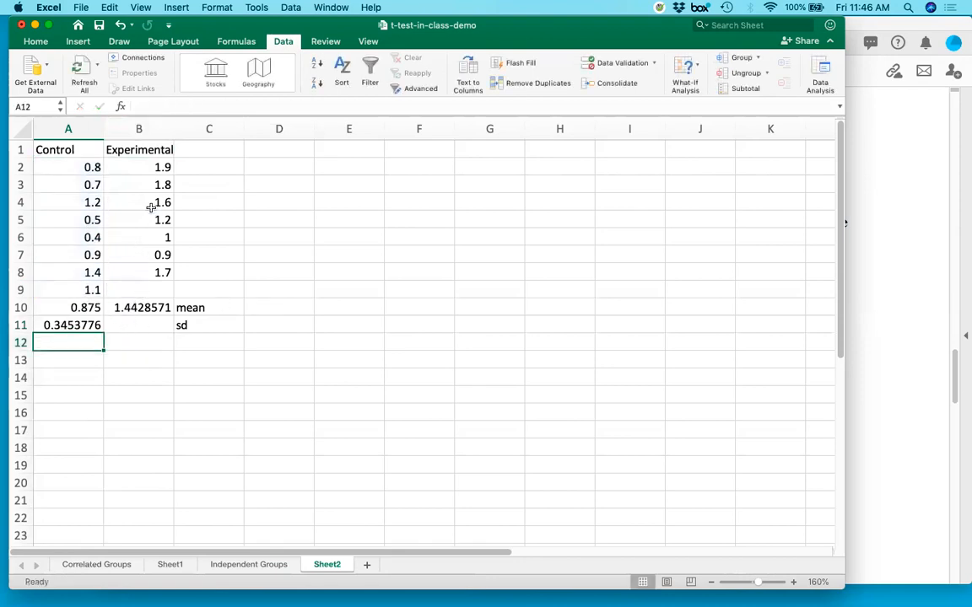
# Calculate the Experimental group's standard deviation in B11 with the STDEV.S function over B2:B8.
pyautogui.click(143, 321)
pyautogui.write('=st')
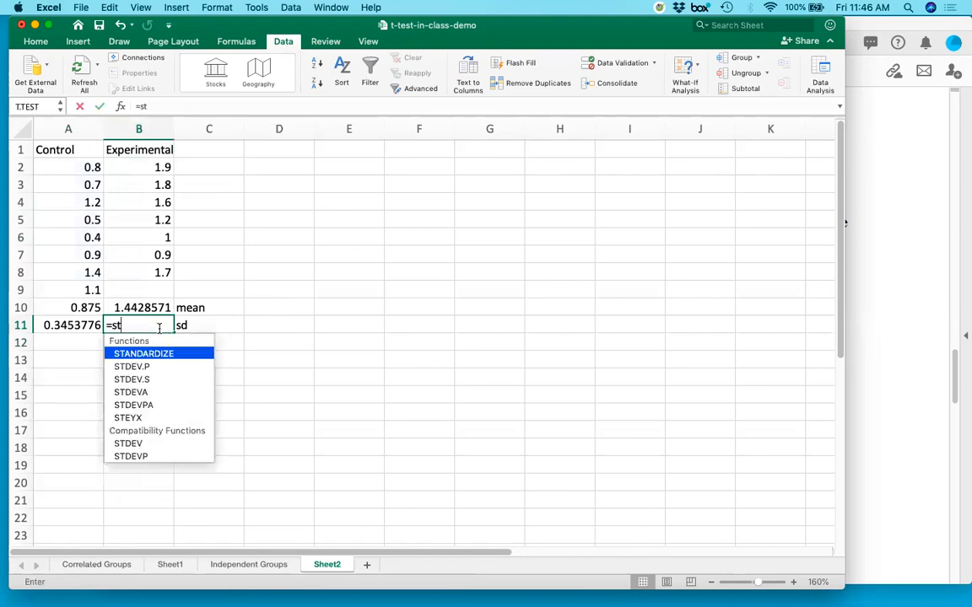
pyautogui.write('dev.s(')
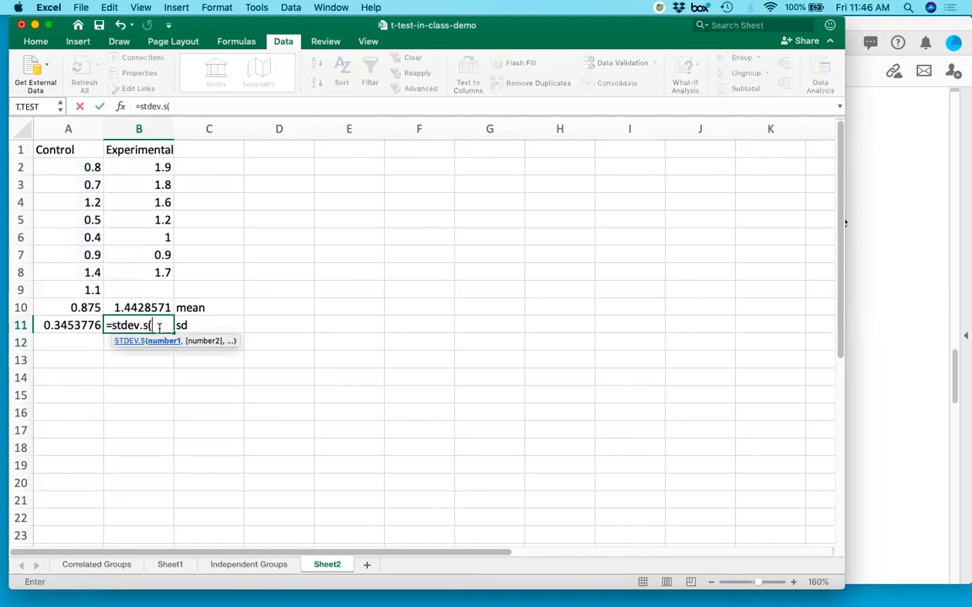
pyautogui.moveTo(162, 167); pyautogui.dragTo(156, 272)
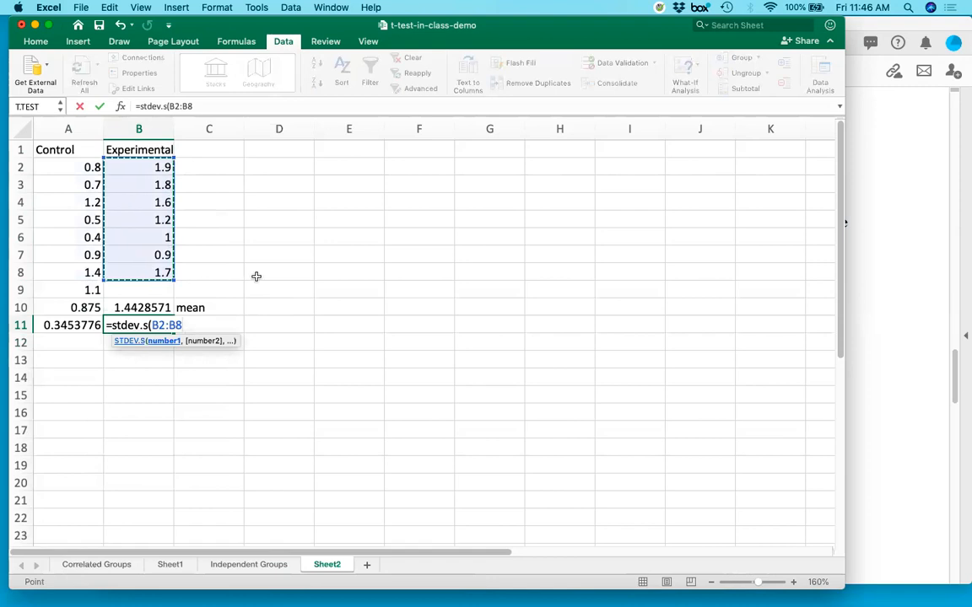
pyautogui.press('Return')
# Compare the Control and Experimental standard deviations in row 11 to judge whether the groups' spreads are similar.
pyautogui.press('Up')
pyautogui.press('Left')
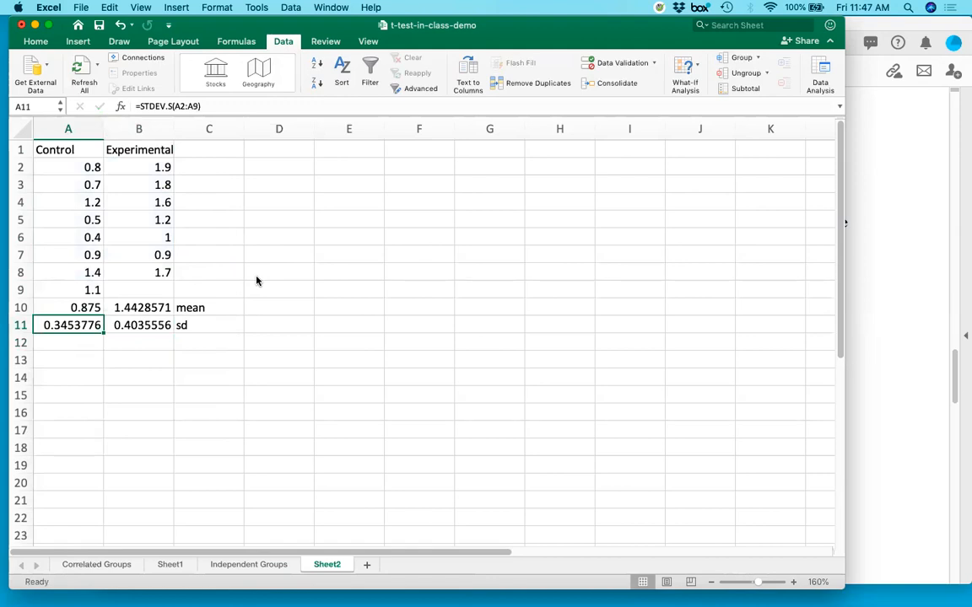
pyautogui.moveTo(82, 326); pyautogui.dragTo(127, 328)
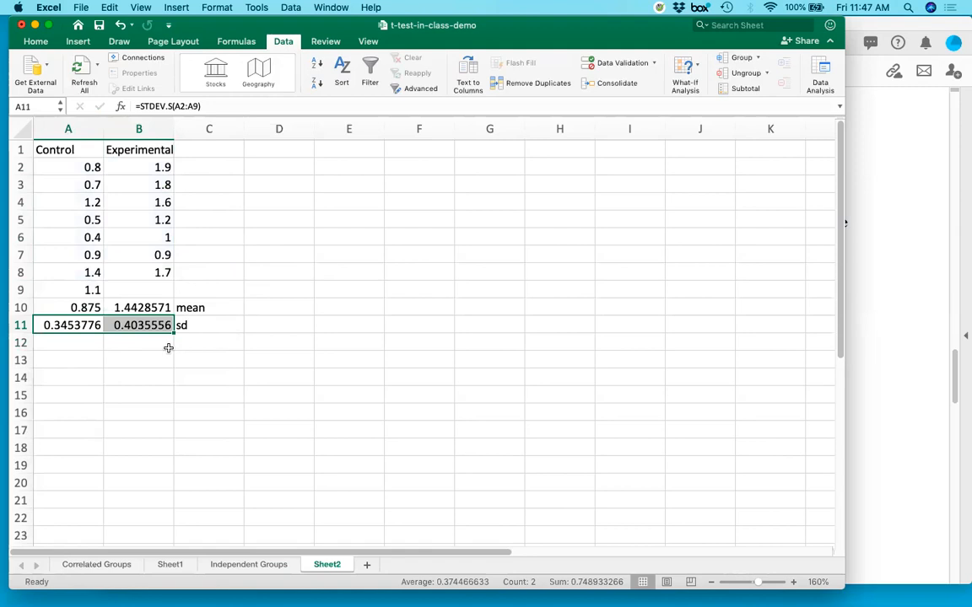
pyautogui.click(124, 341)
pyautogui.moveTo(71, 325); pyautogui.dragTo(127, 328)
pyautogui.click(144, 326)
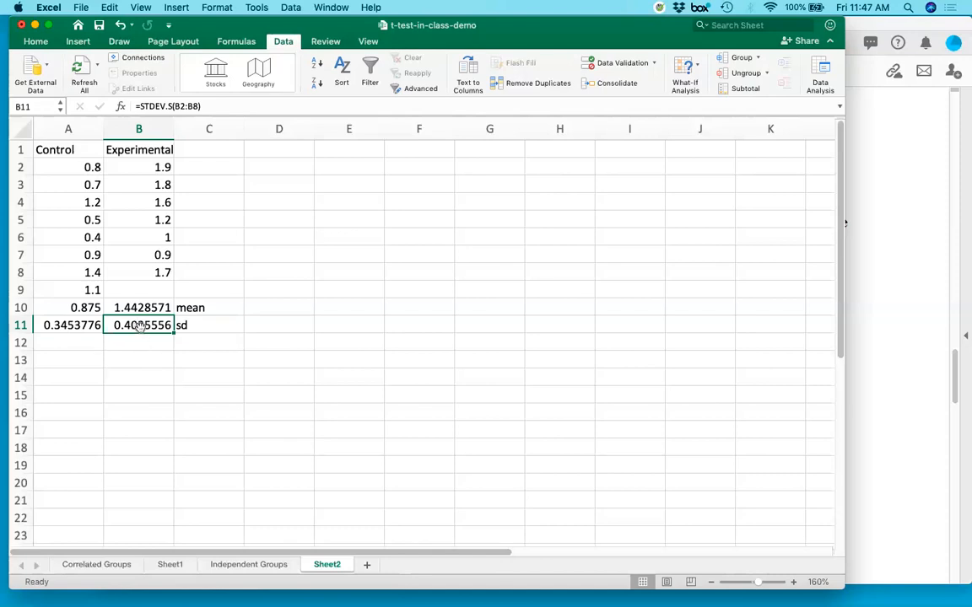
pyautogui.click(147, 348)
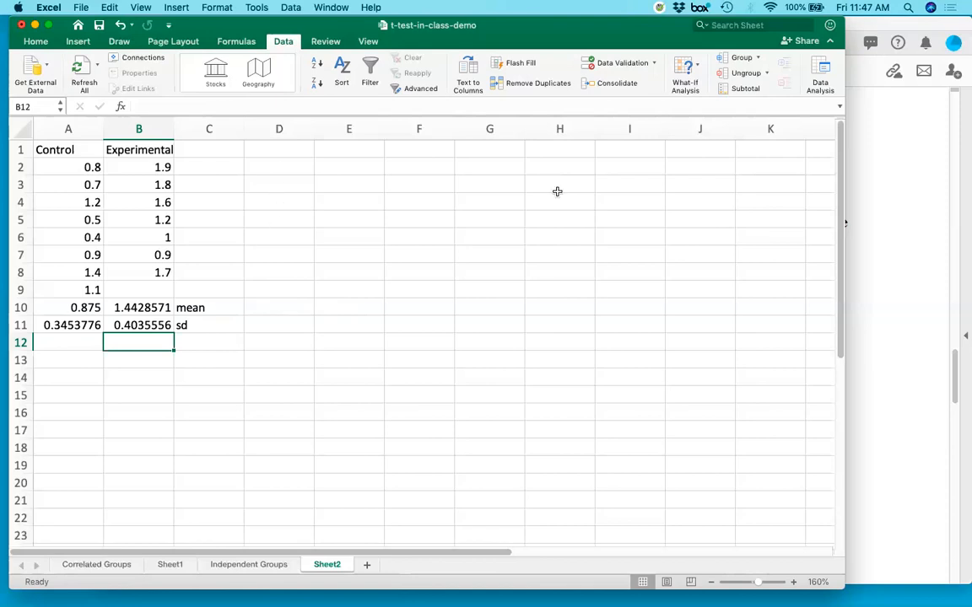
# Switch to the Excel_t_tests.pdf handout in Acrobat and read which t-test to select for independent groups.
pyautogui.click(880, 219)
pyautogui.scroll(-5, 552, 325)
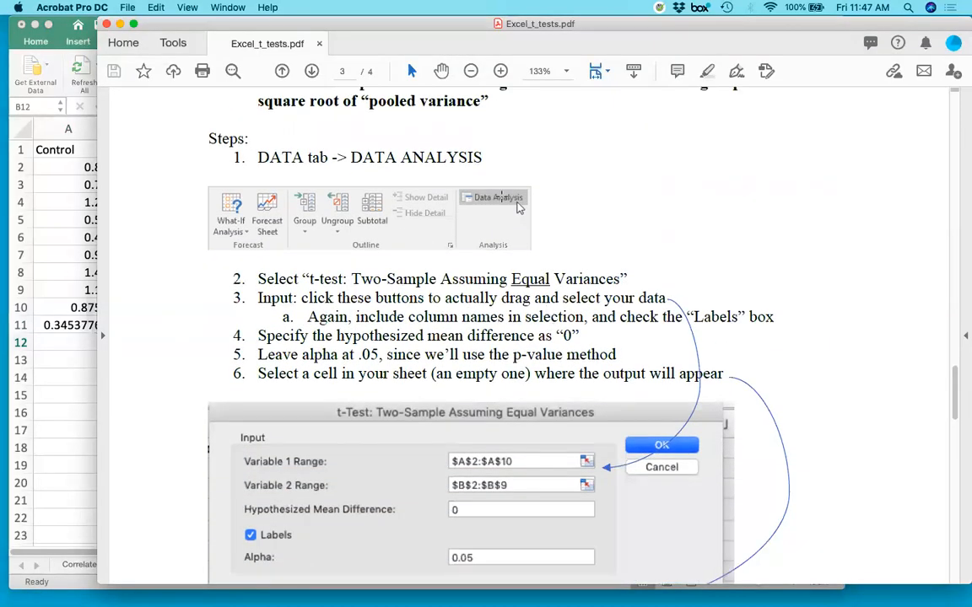
pyautogui.moveTo(310, 279); pyautogui.dragTo(582, 280)
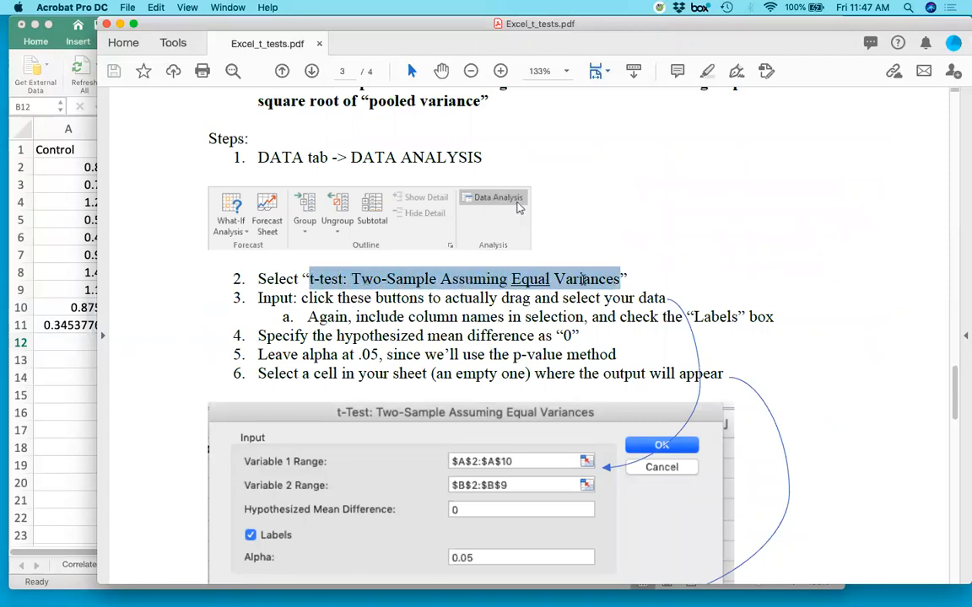
pyautogui.click(390, 280)
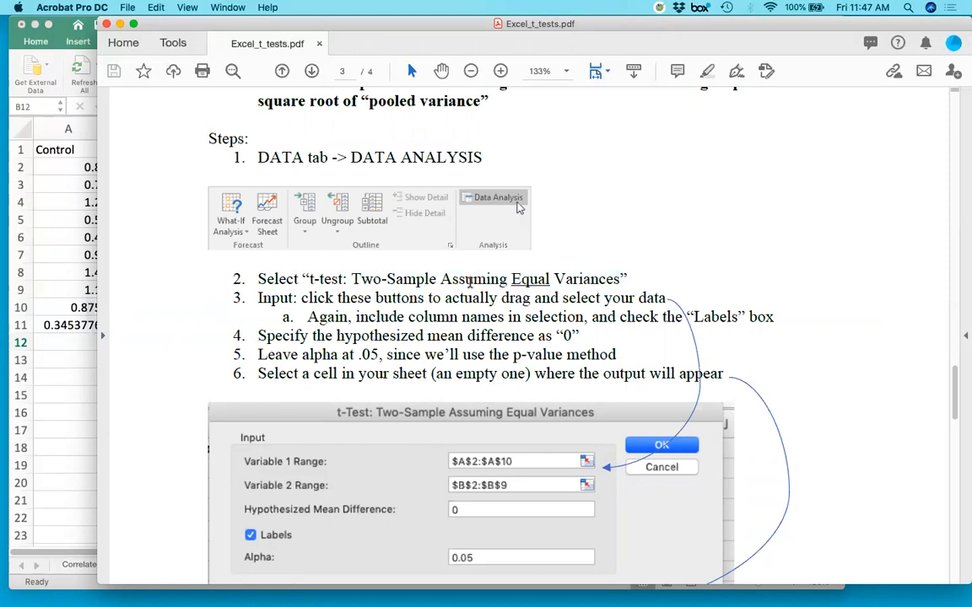
pyautogui.doubleClick(529, 279)
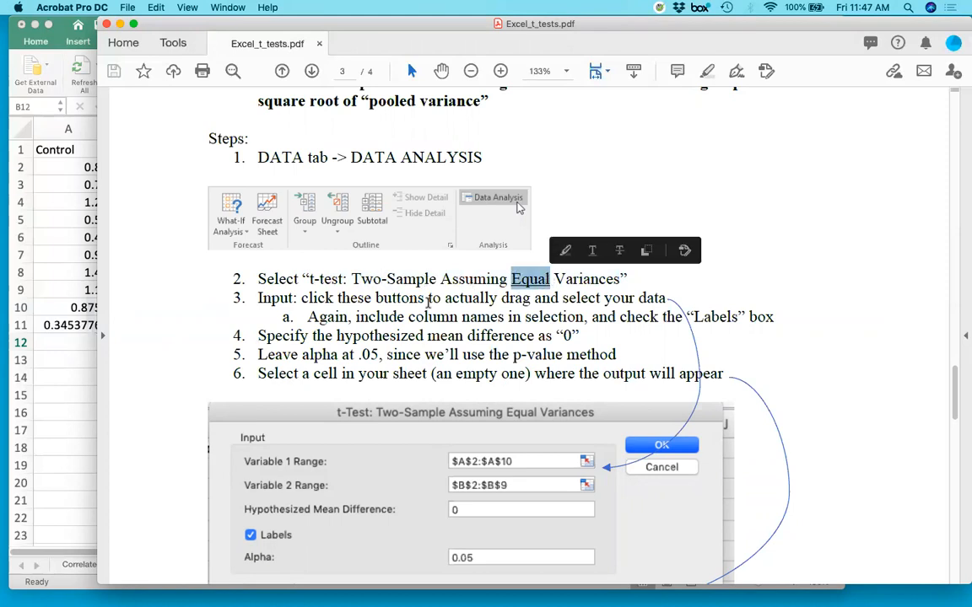
# Return to the Excel workbook and check the two standard deviations in A11:B11 against the equal-variances assumption.
pyautogui.click(76, 350)
pyautogui.moveTo(75, 326); pyautogui.dragTo(134, 326)
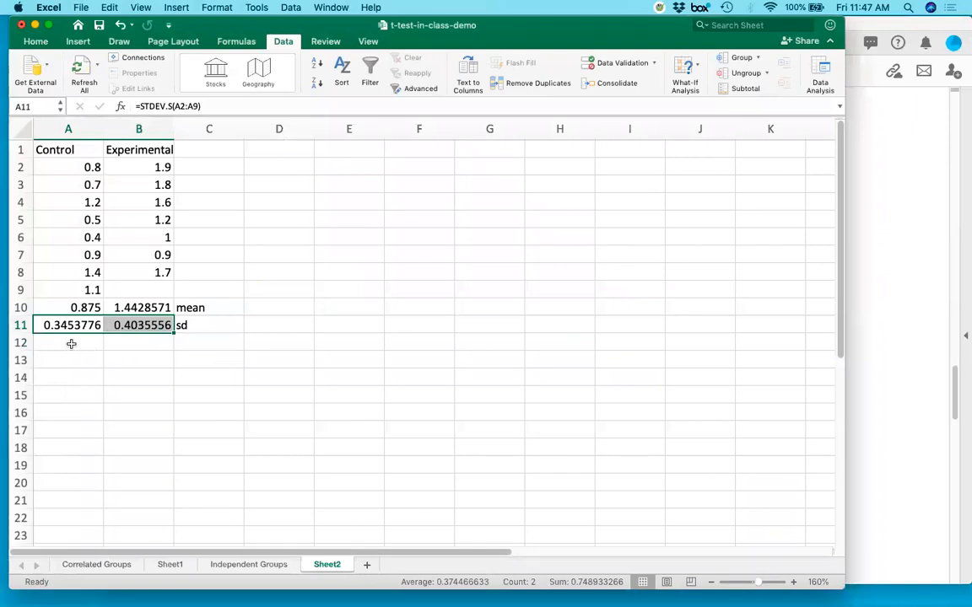
pyautogui.click(319, 308)
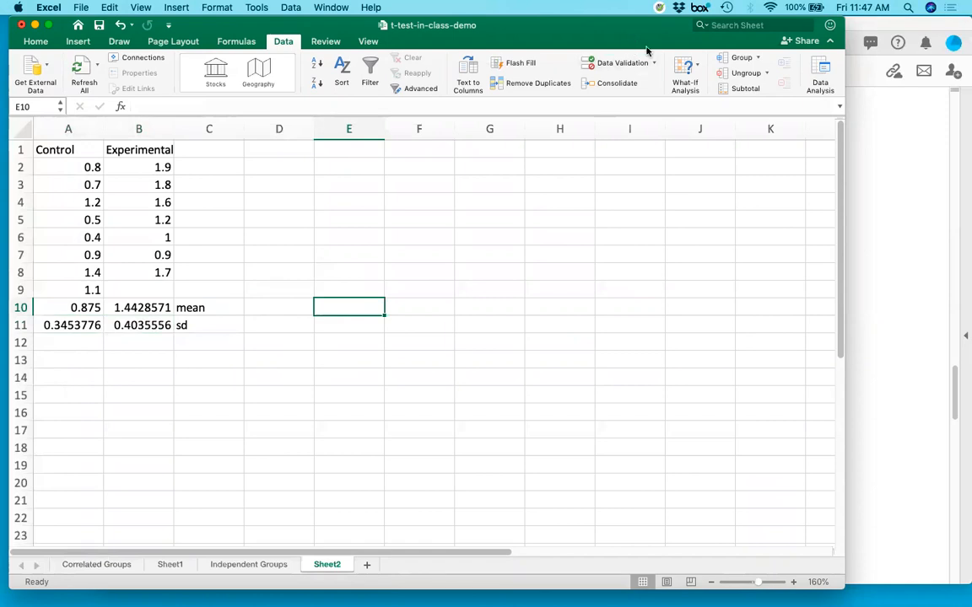
pyautogui.click(582, 288)
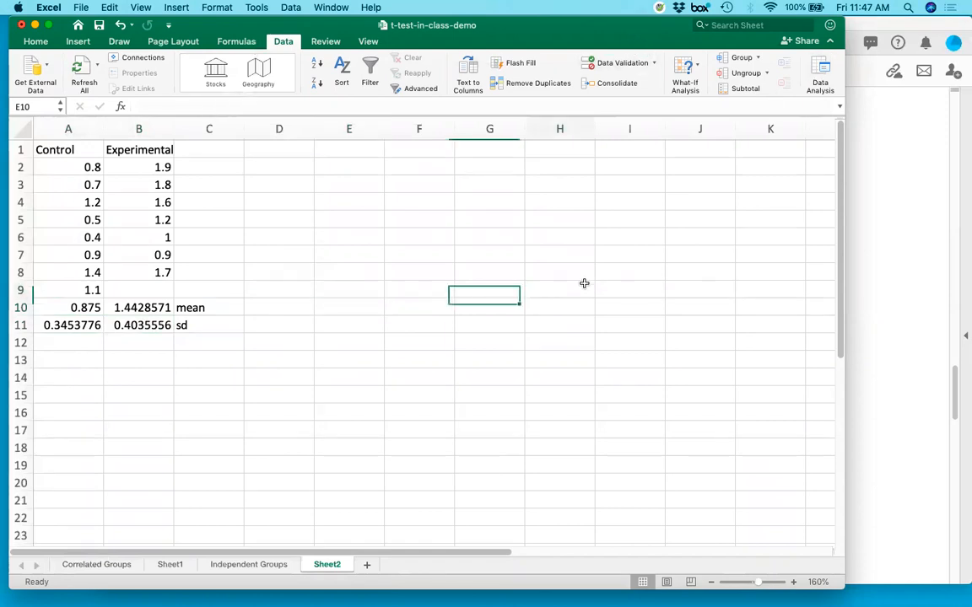
pyautogui.moveTo(688, 44); pyautogui.dragTo(709, 75)
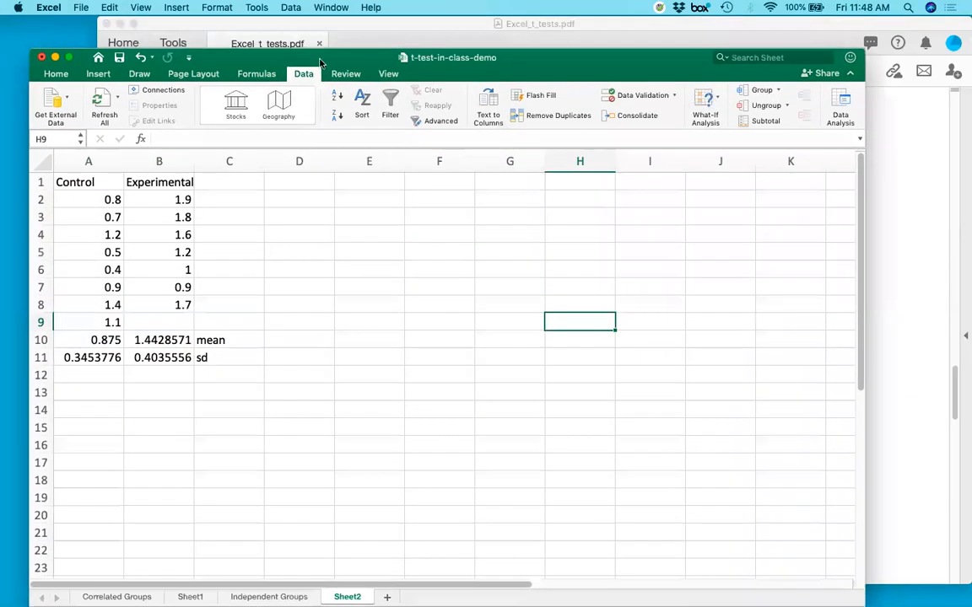
pyautogui.moveTo(638, 79); pyautogui.dragTo(620, 47)
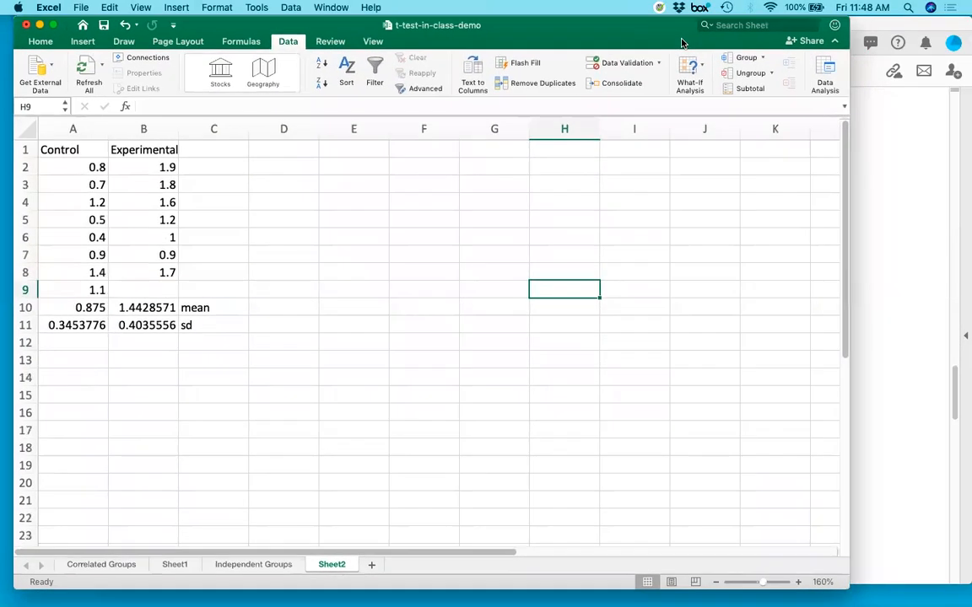
# Start the "t-Test: Two-Sample Assuming Equal Variances" analysis from the Data Analysis tools.
pyautogui.click(824, 74)
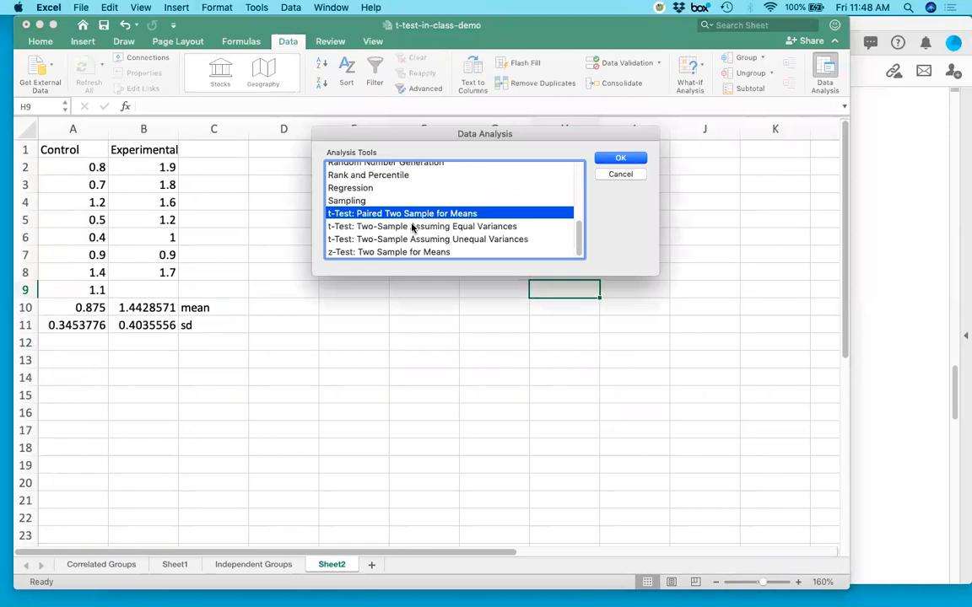
pyautogui.click(385, 226)
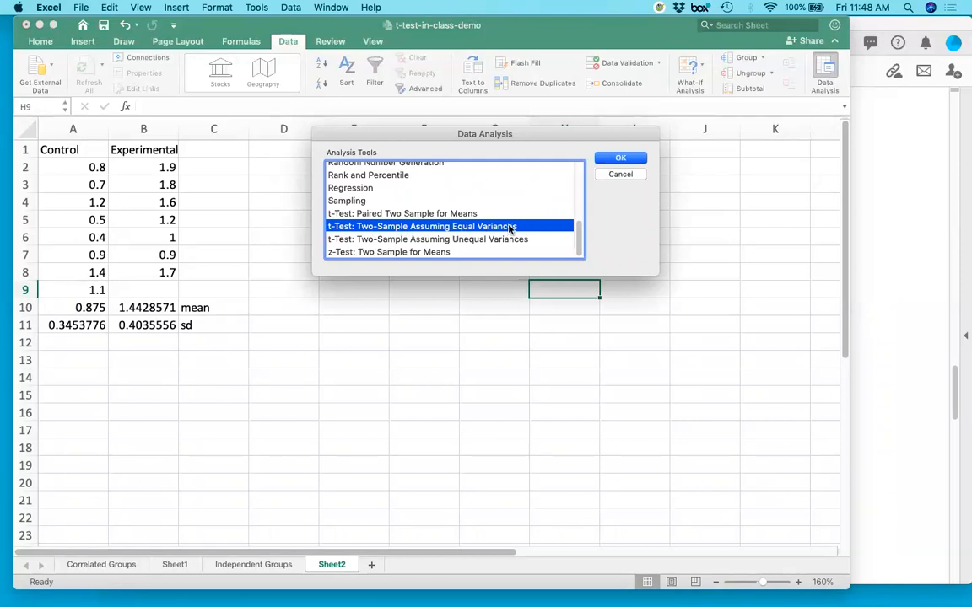
pyautogui.click(620, 160)
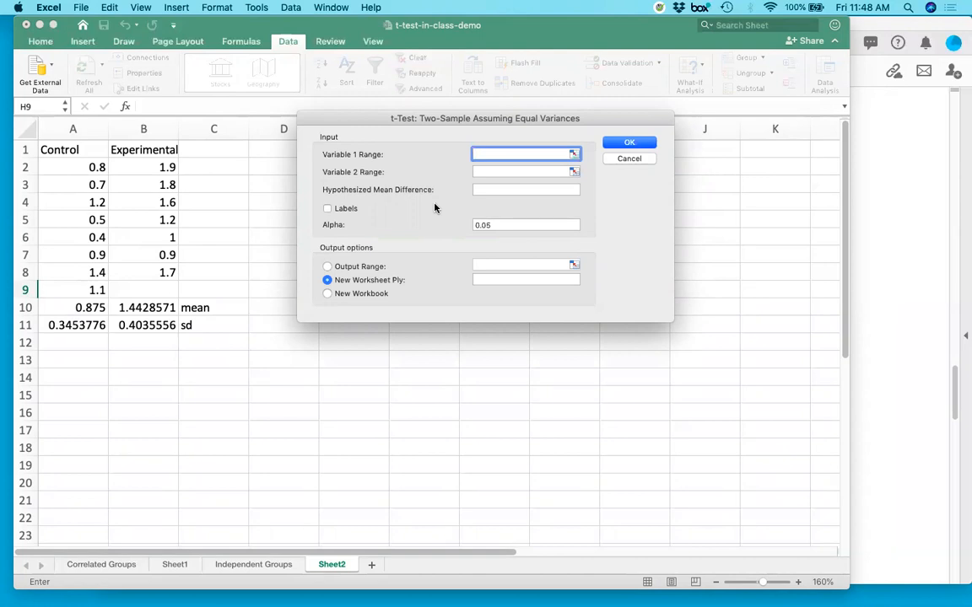
# Set the Variable 1 range to the Control column A1:A9 and mark the ranges as including labels.
pyautogui.click(573, 155)
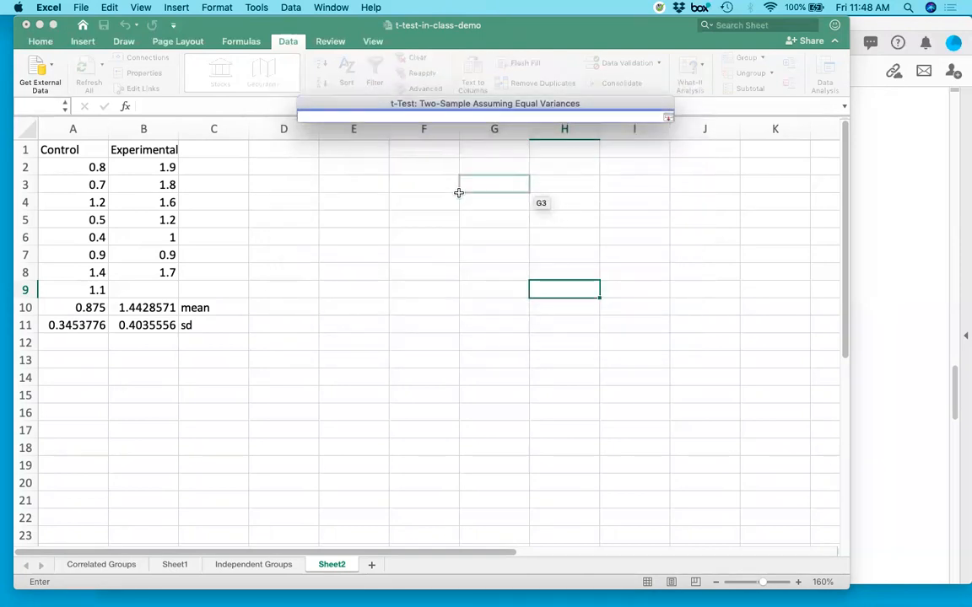
pyautogui.moveTo(82, 151); pyautogui.dragTo(58, 285)
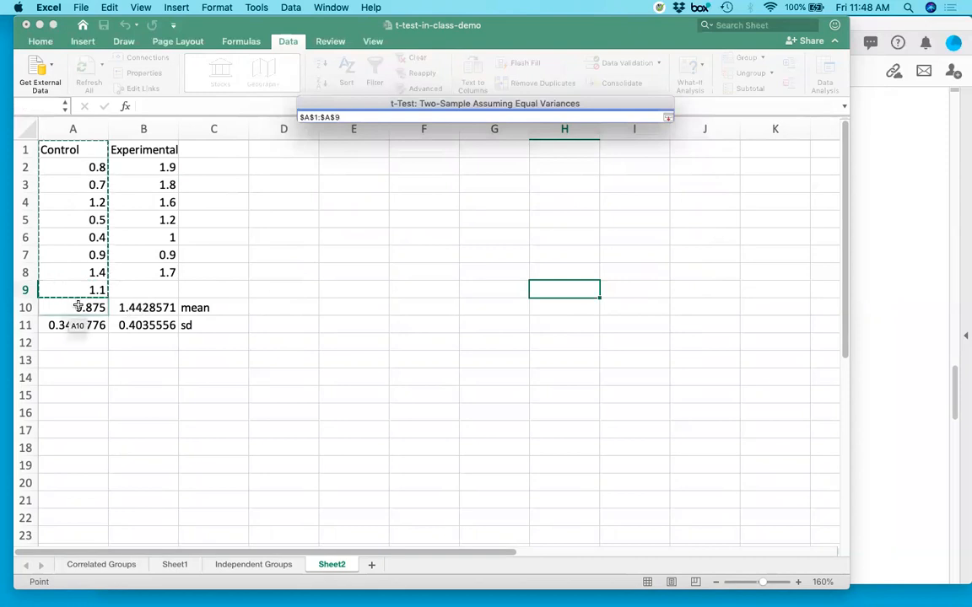
pyautogui.press('Return')
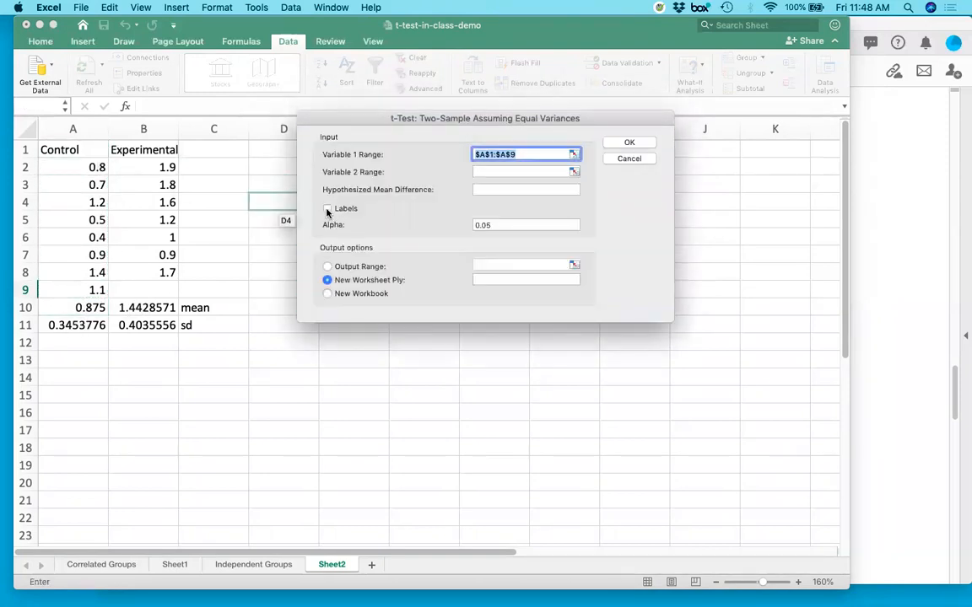
pyautogui.click(328, 209)
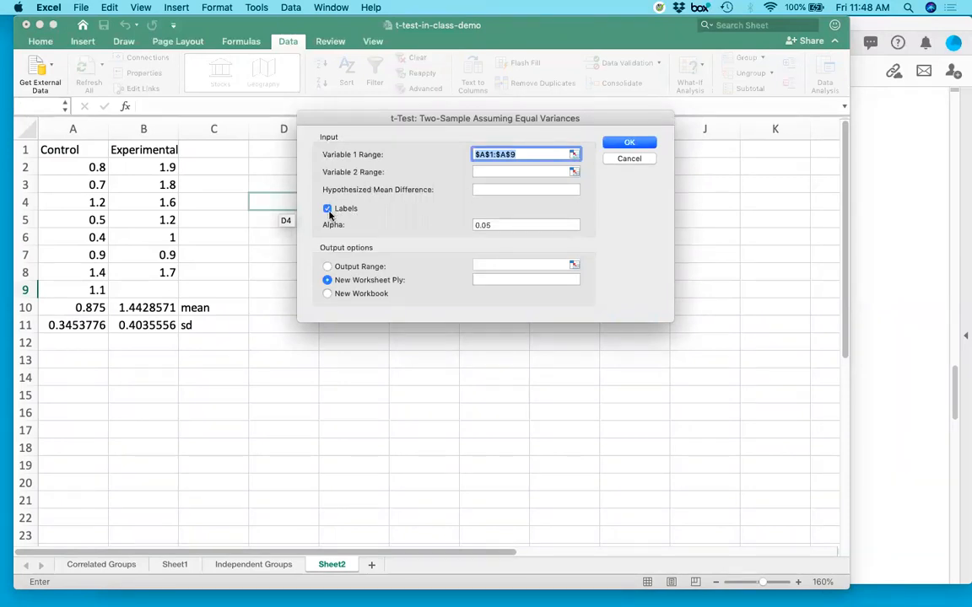
# Set the Variable 2 range to the Experimental column B1:B8 and the hypothesized mean difference to 0.
pyautogui.click(574, 171)
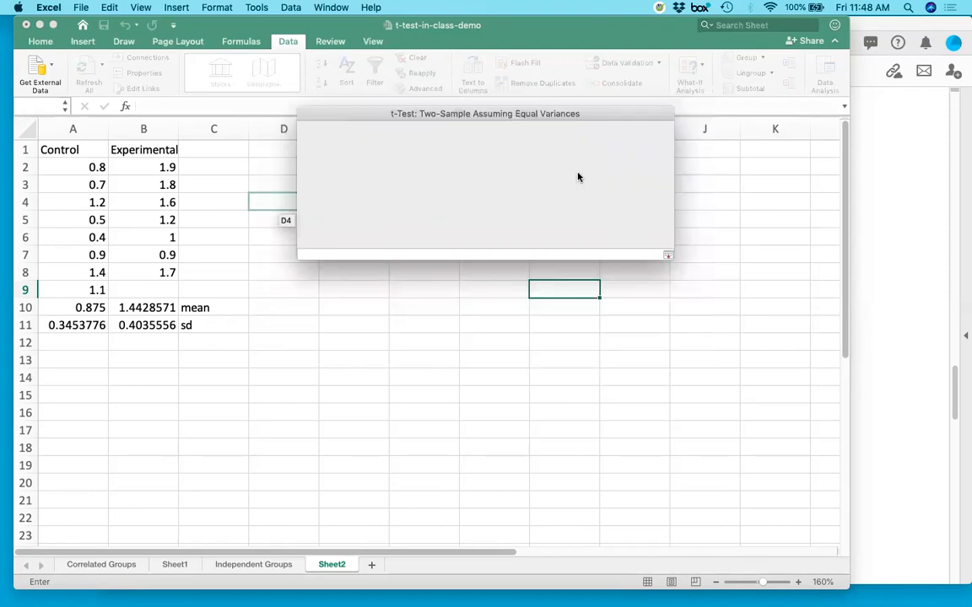
pyautogui.moveTo(142, 151); pyautogui.dragTo(154, 247)
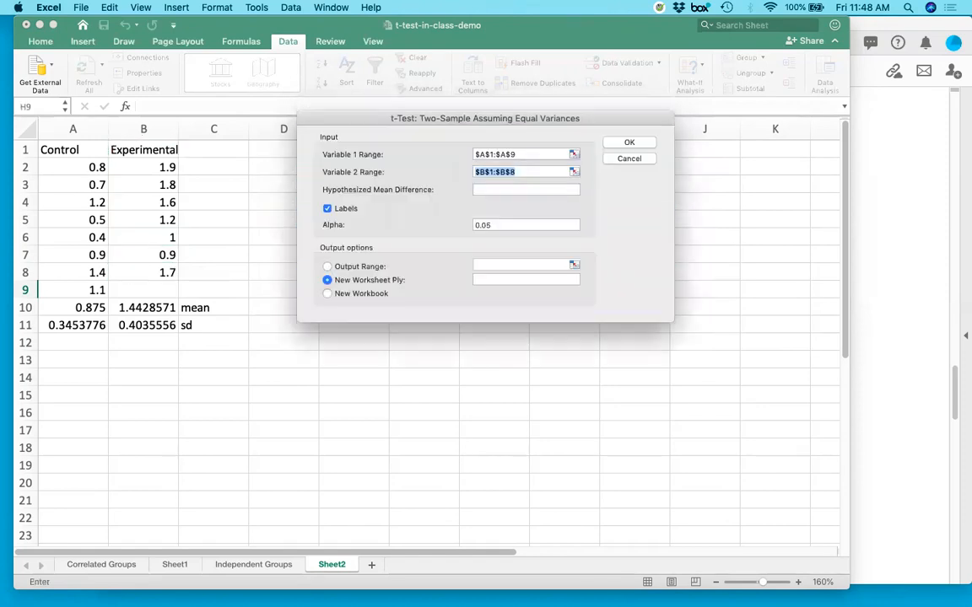
pyautogui.click(489, 188)
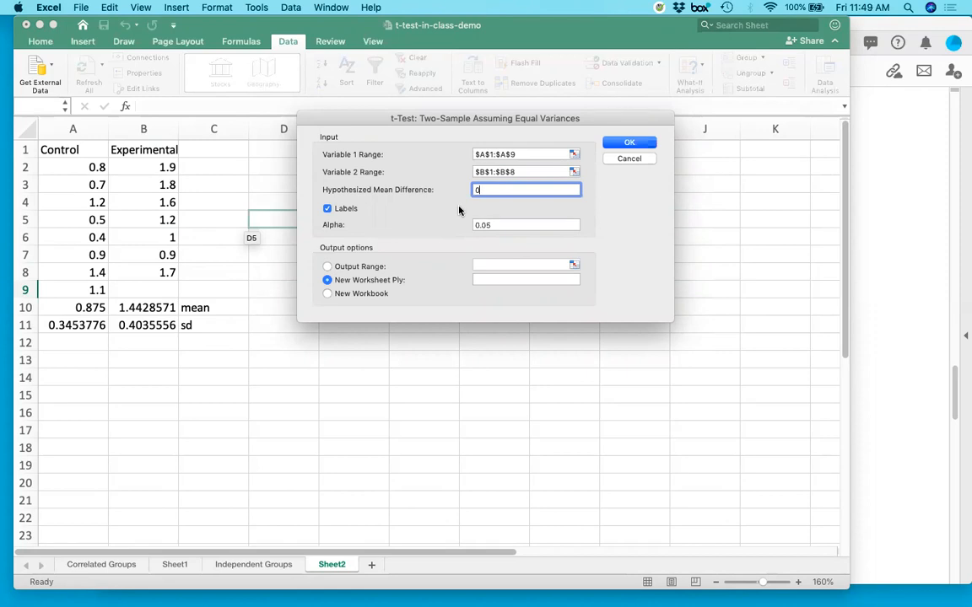
# Direct the t-test output to a range on the current sheet starting at cell E2.
pyautogui.click(328, 267)
pyautogui.click(574, 266)
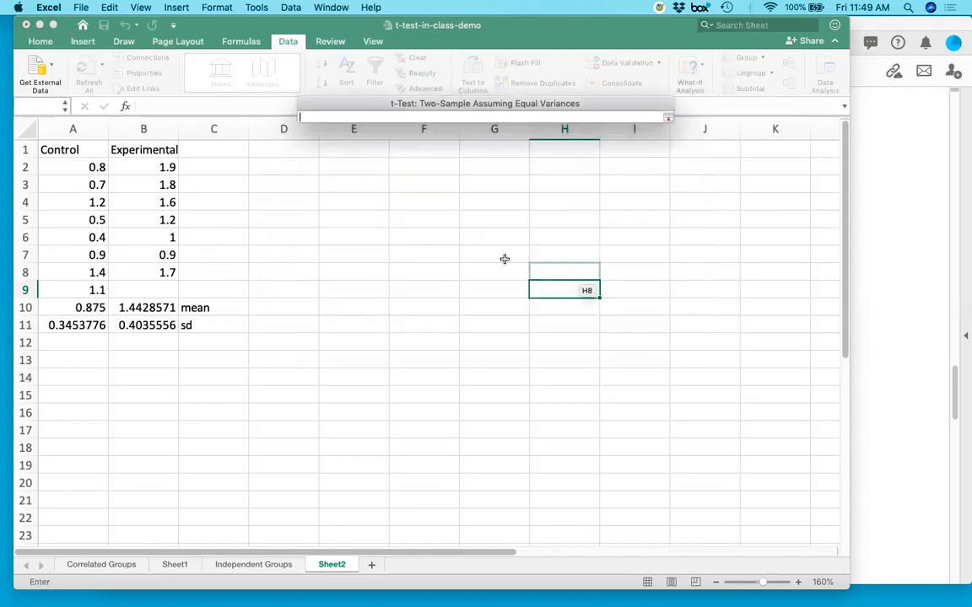
pyautogui.click(337, 166)
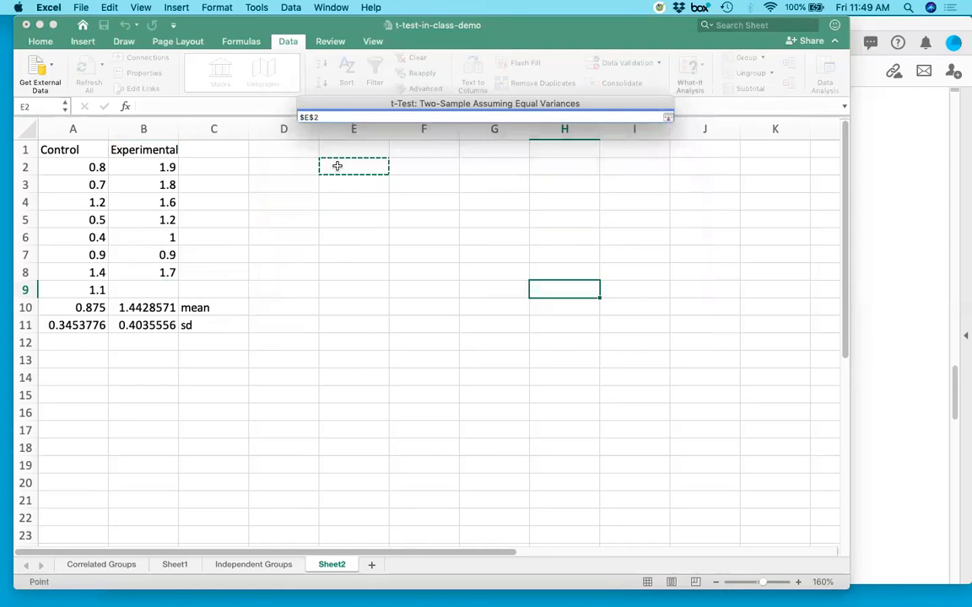
pyautogui.press('Return')
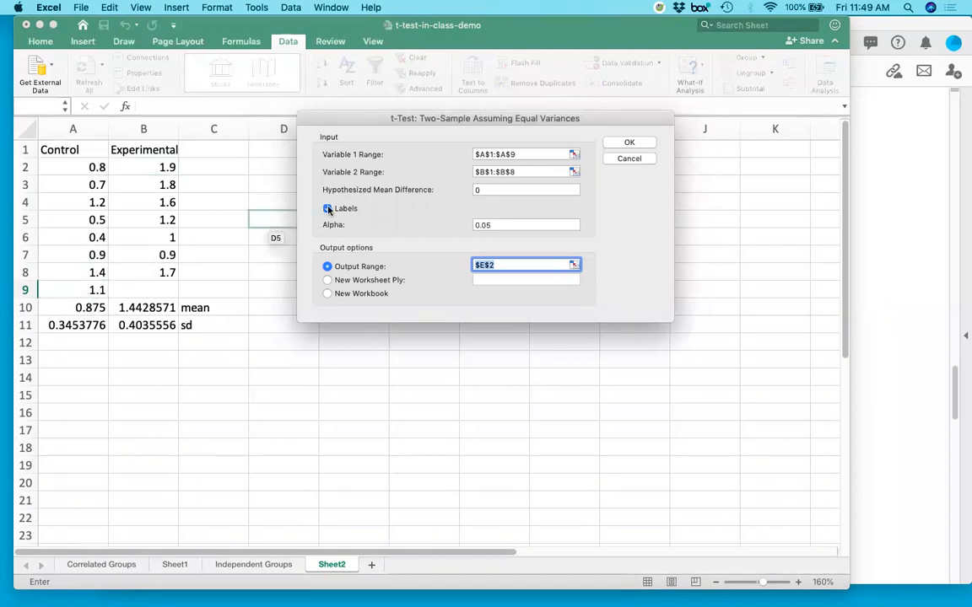
# Run the equal-variances t-test with a hypothesized mean difference of 0 and alpha of 0.05.
pyautogui.click(492, 190)
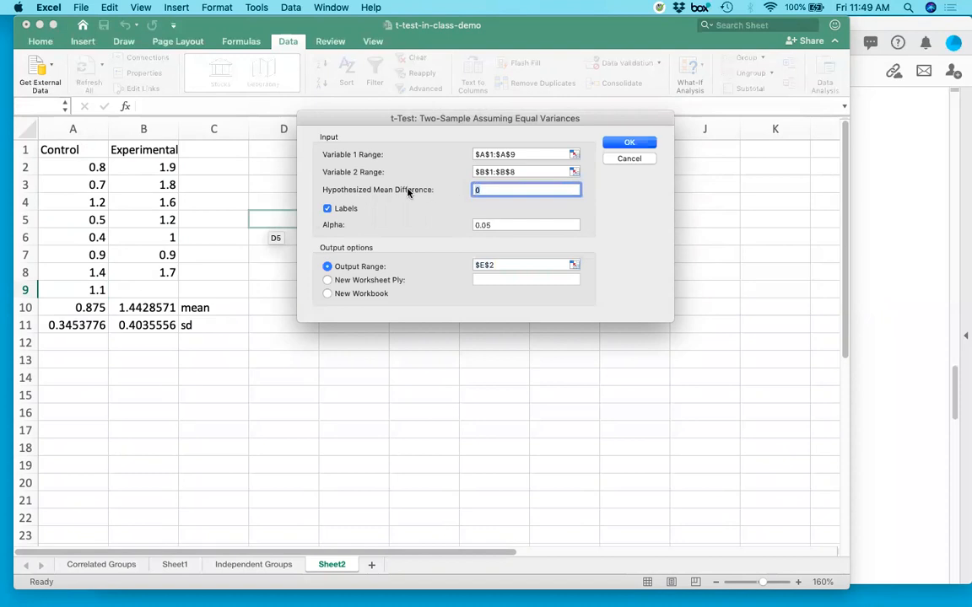
pyautogui.click(485, 224)
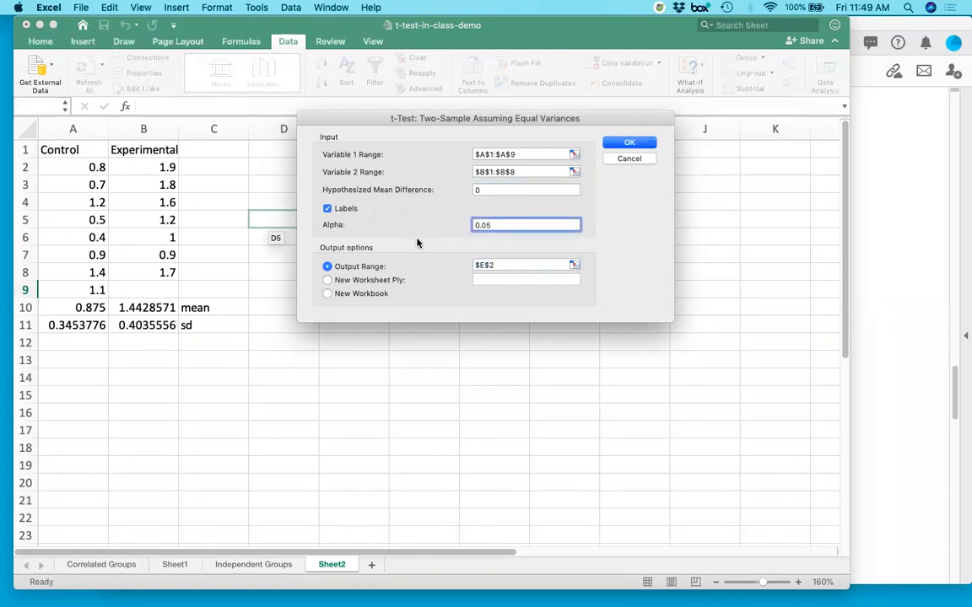
pyautogui.click(638, 145)
# Widen columns E, F and G so the t-test output's labels and values have more room.
pyautogui.moveTo(391, 129); pyautogui.dragTo(444, 129)
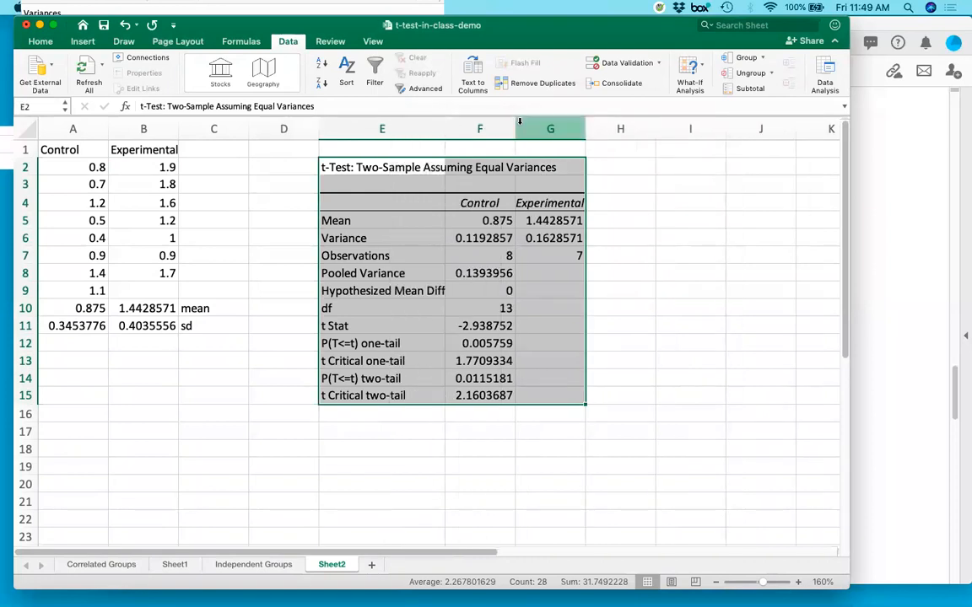
pyautogui.moveTo(516, 127); pyautogui.dragTo(533, 127)
pyautogui.moveTo(601, 129); pyautogui.dragTo(615, 129)
# Compare the means, variances and observation counts in the t-test output with the source data, means and standard deviations in columns A and B.
pyautogui.moveTo(68, 165); pyautogui.dragTo(156, 281)
pyautogui.click(228, 256)
pyautogui.moveTo(497, 222); pyautogui.dragTo(571, 221)
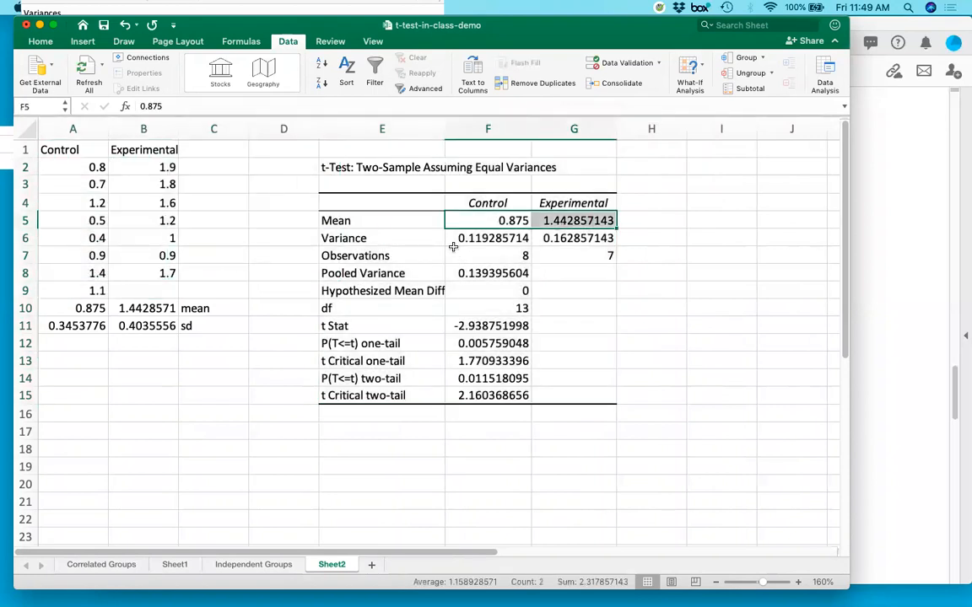
pyautogui.moveTo(64, 309); pyautogui.dragTo(127, 309)
pyautogui.moveTo(461, 240); pyautogui.dragTo(547, 241)
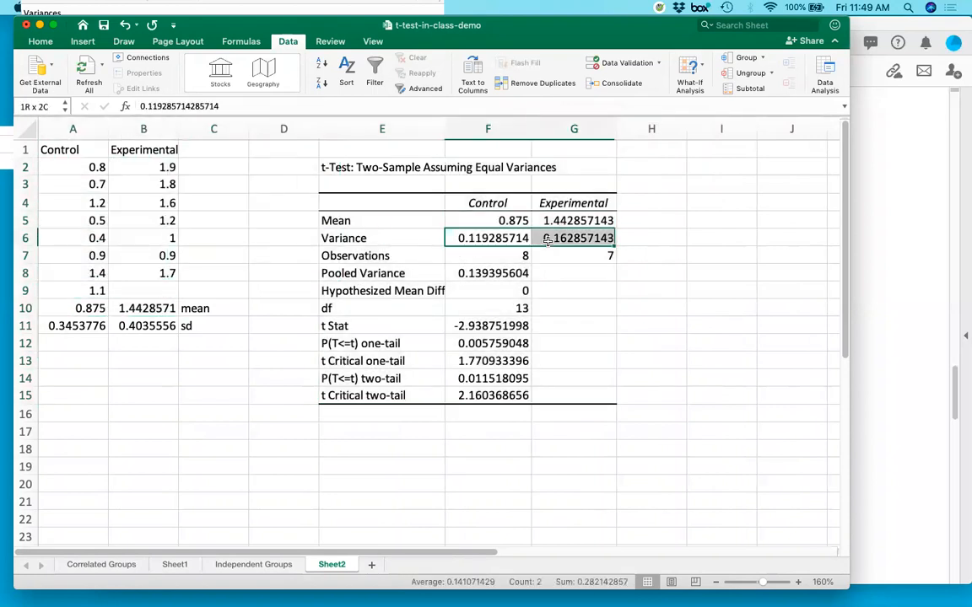
pyautogui.click(97, 325)
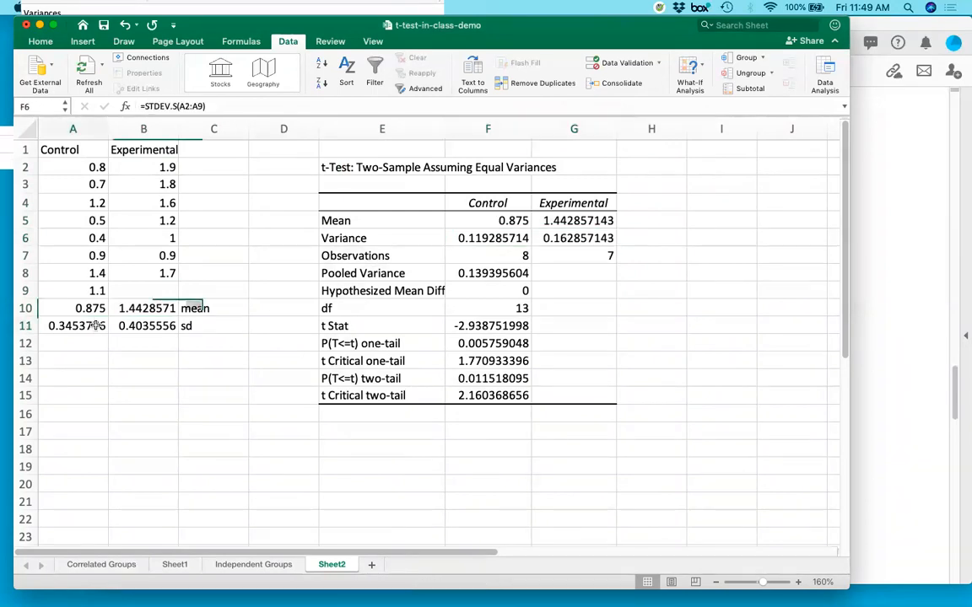
pyautogui.moveTo(97, 325); pyautogui.dragTo(145, 326)
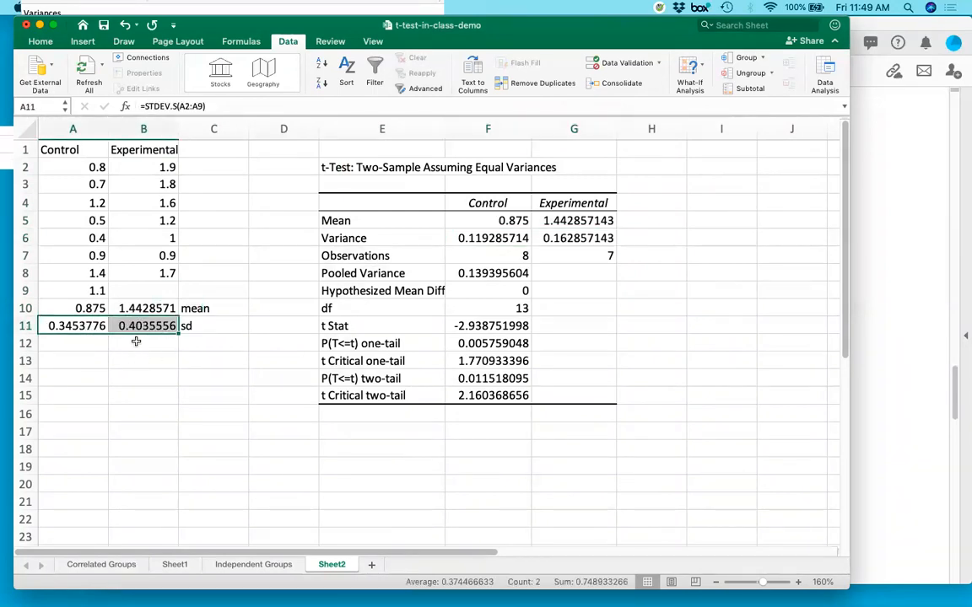
pyautogui.moveTo(485, 255); pyautogui.dragTo(563, 258)
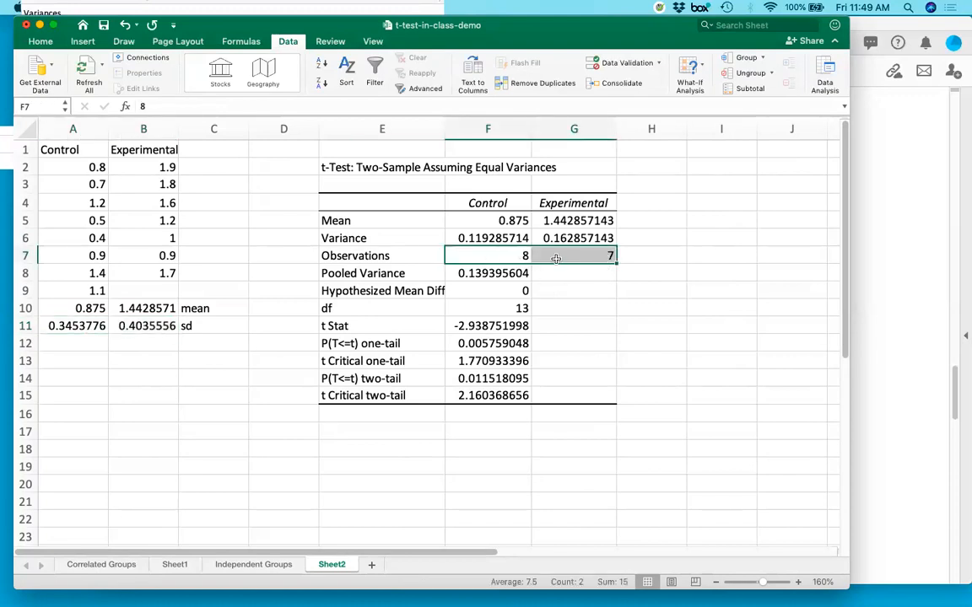
# Examine the pooled variance and degrees of freedom rows of the t-test output.
pyautogui.moveTo(355, 273); pyautogui.dragTo(460, 272)
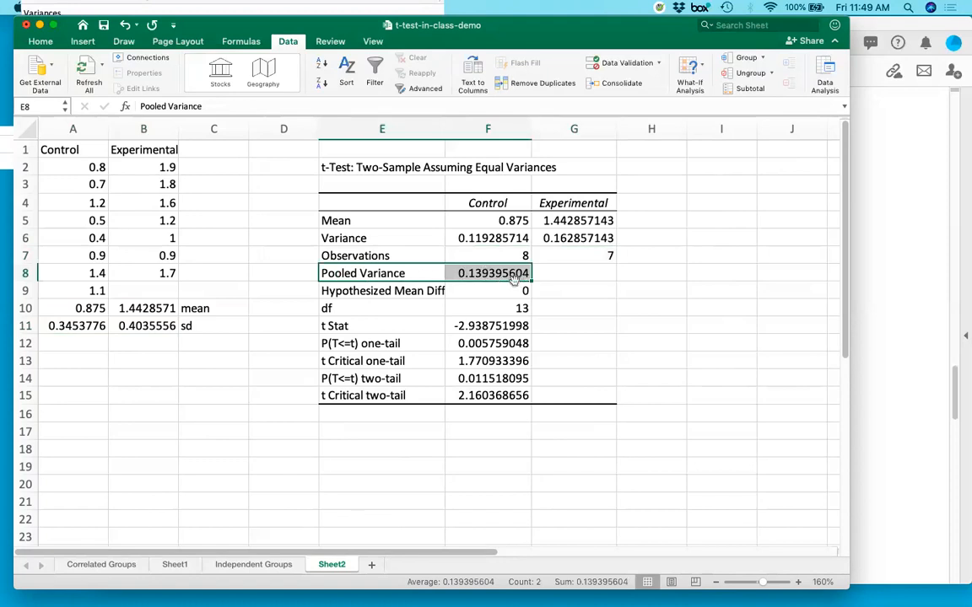
pyautogui.click(454, 272)
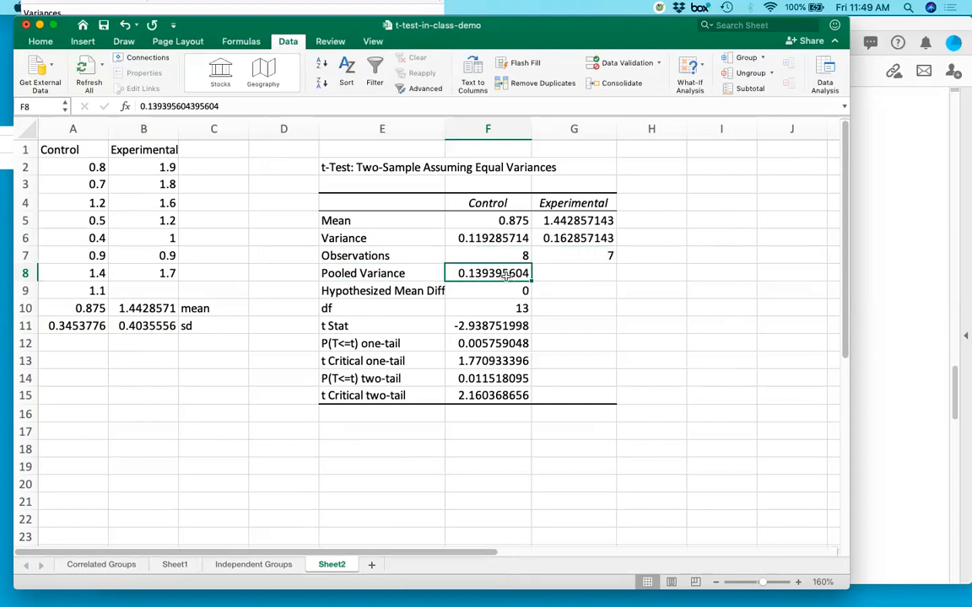
pyautogui.moveTo(376, 310); pyautogui.dragTo(476, 325)
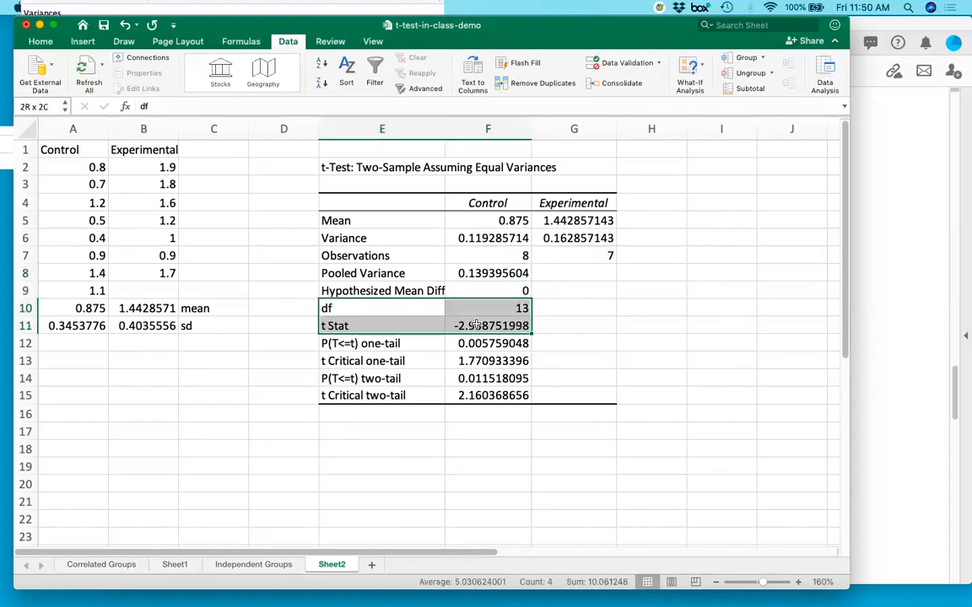
pyautogui.click(350, 309)
pyautogui.moveTo(350, 309); pyautogui.dragTo(522, 311)
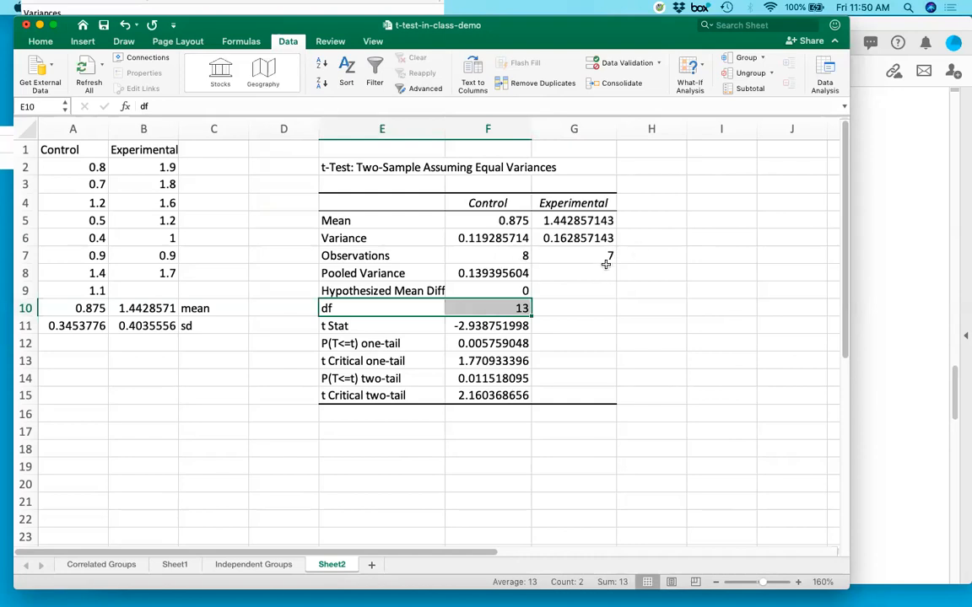
pyautogui.click(510, 308)
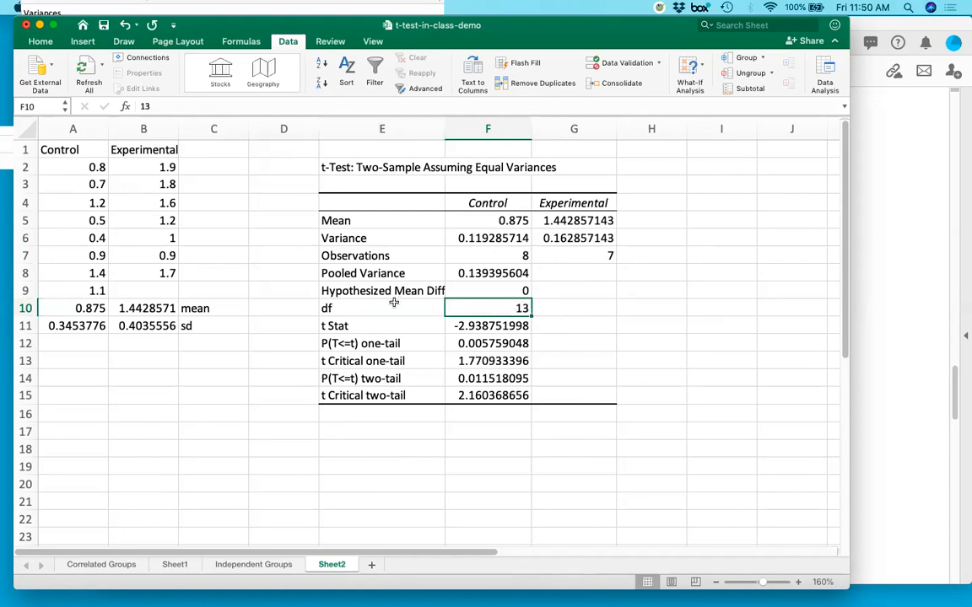
pyautogui.moveTo(390, 308); pyautogui.dragTo(480, 327)
pyautogui.moveTo(422, 310); pyautogui.dragTo(537, 313)
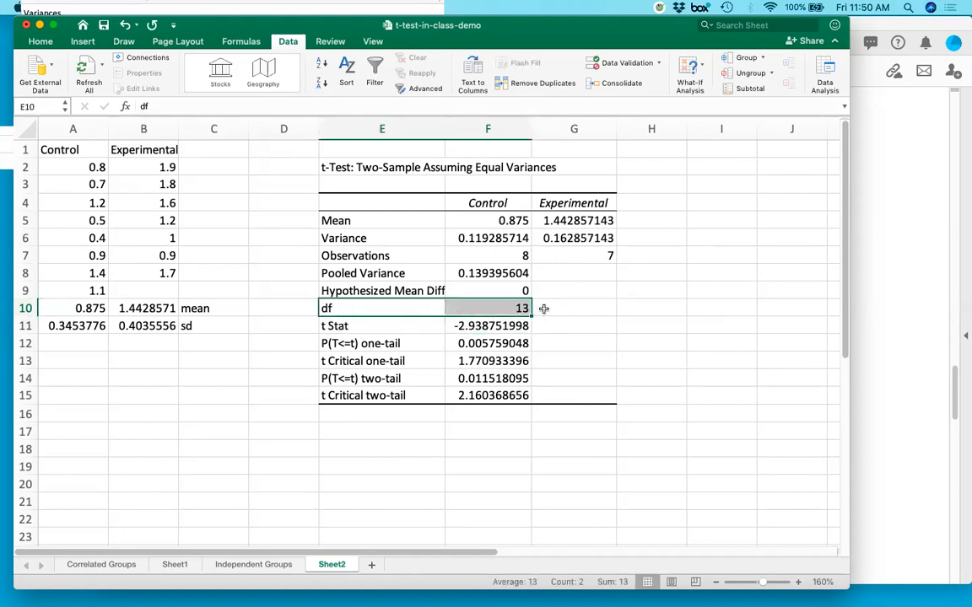
# Examine the t Stat row and its value in cell F11 of the t-test output.
pyautogui.click(496, 379)
pyautogui.press('Up')
pyautogui.press('Up')
pyautogui.press('Up')
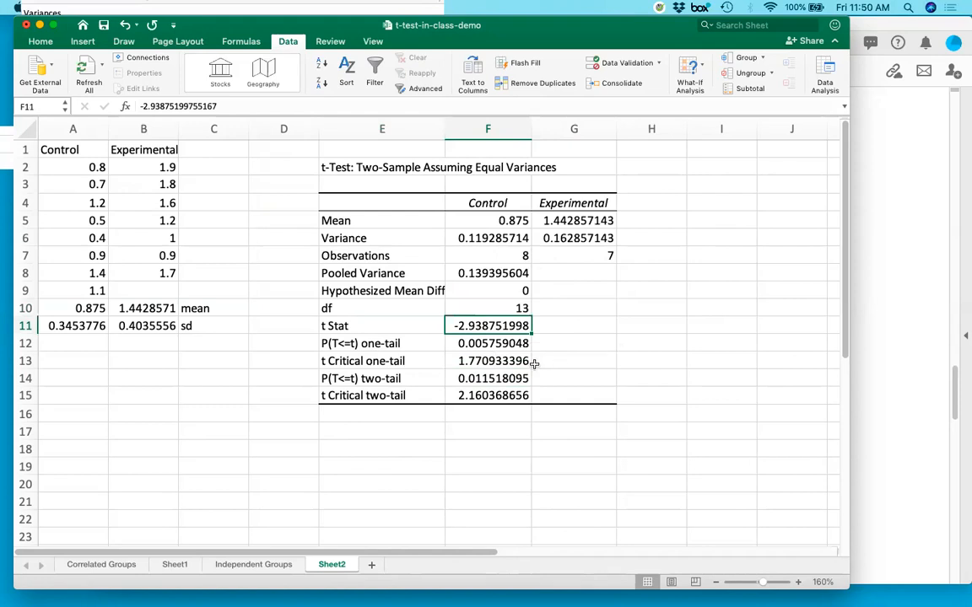
pyautogui.moveTo(395, 326); pyautogui.dragTo(449, 326)
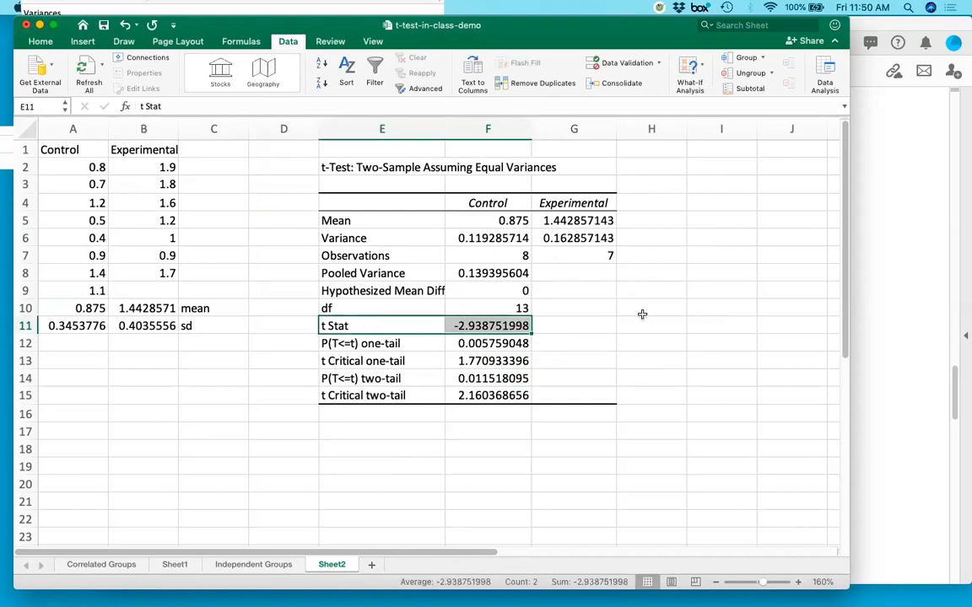
pyautogui.click(589, 324)
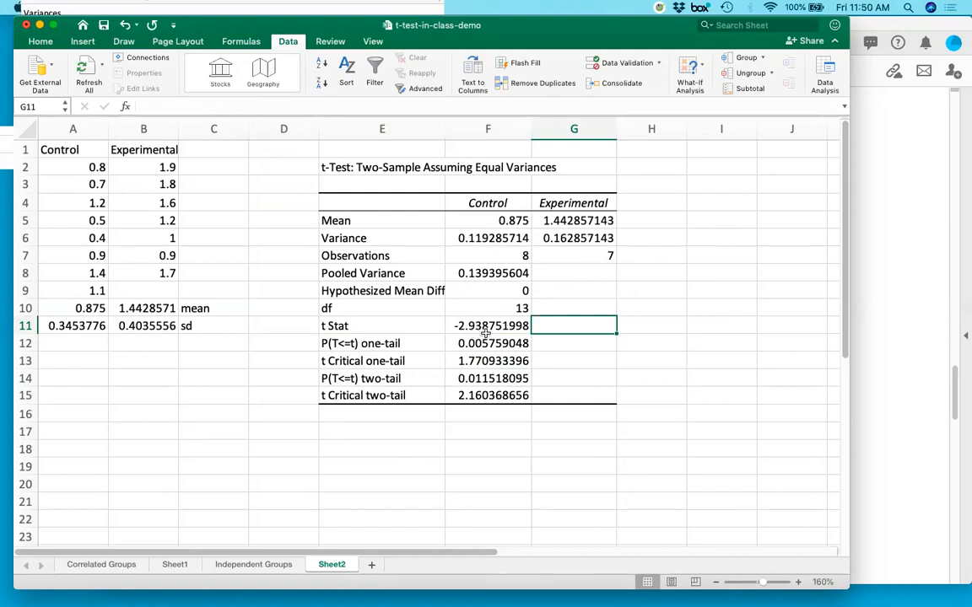
pyautogui.click(475, 326)
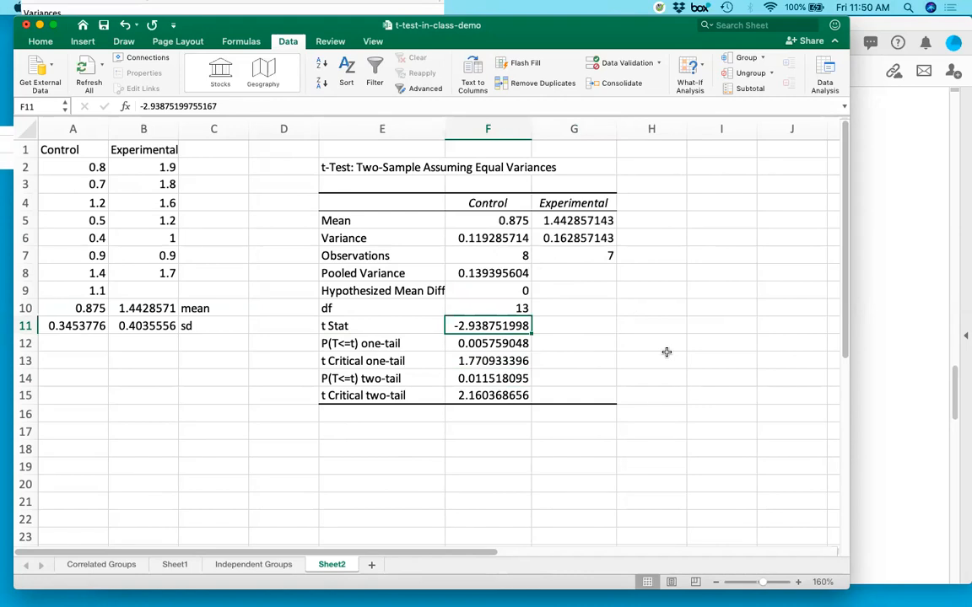
# Compare the Control and Experimental means in row 5 of the t-test output.
pyautogui.click(507, 218)
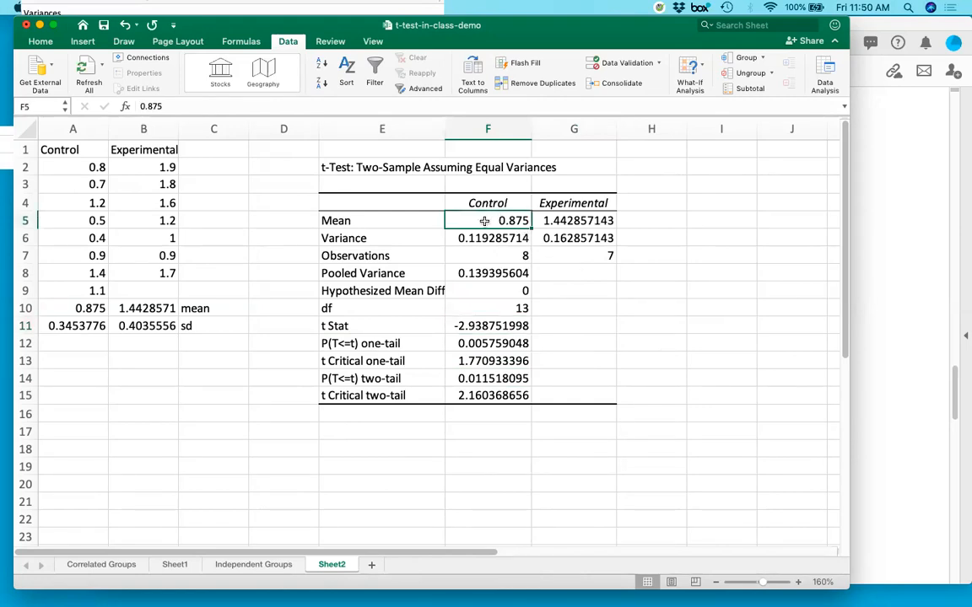
pyautogui.moveTo(482, 205); pyautogui.dragTo(485, 221)
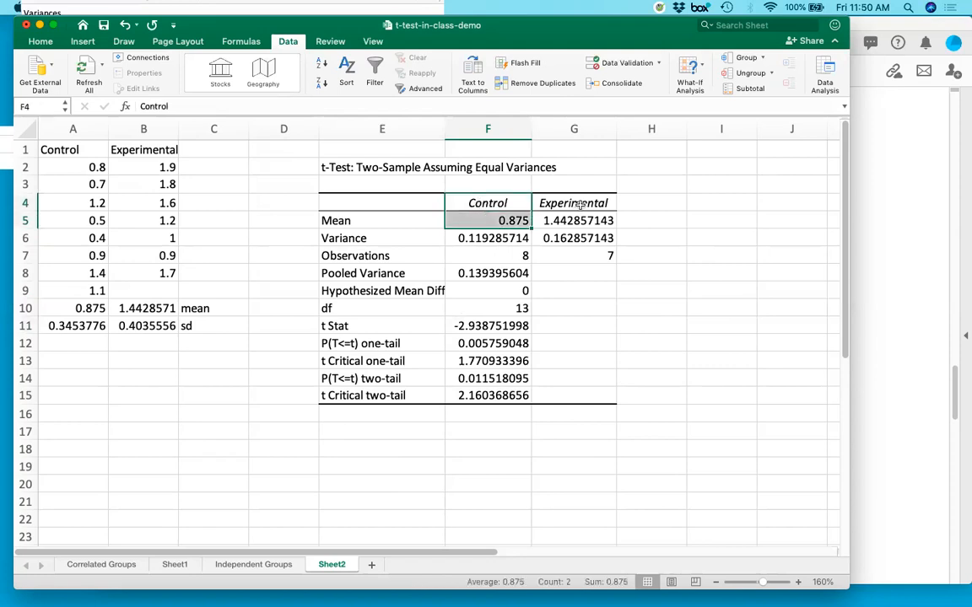
pyautogui.moveTo(573, 204); pyautogui.dragTo(580, 216)
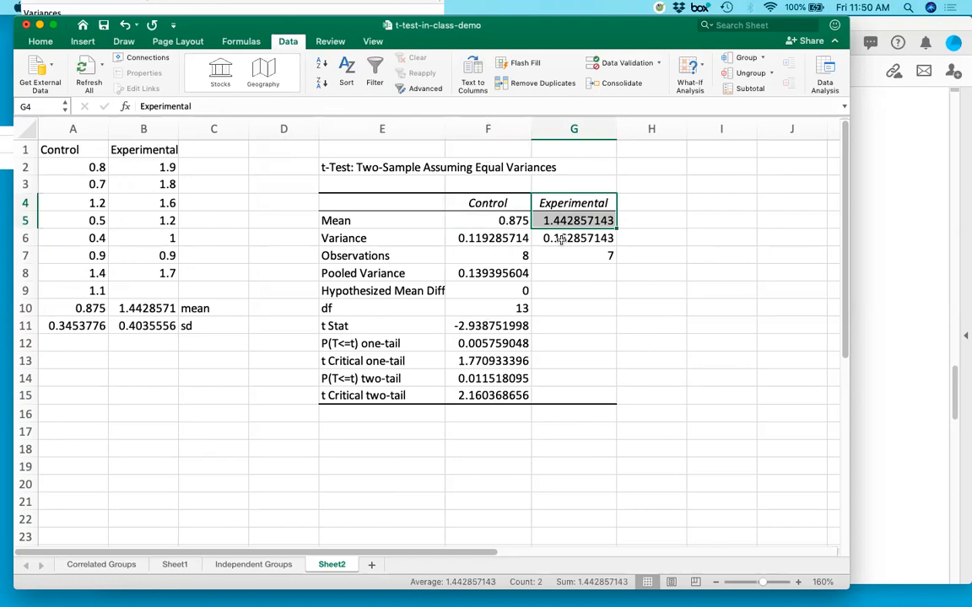
pyautogui.click(496, 221)
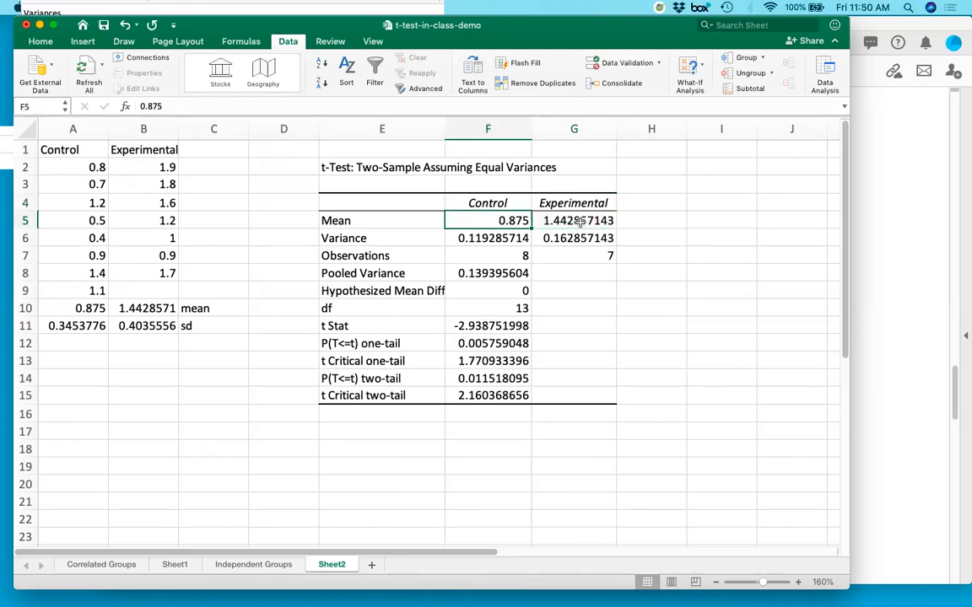
pyautogui.click(580, 220)
pyautogui.moveTo(496, 221); pyautogui.dragTo(580, 221)
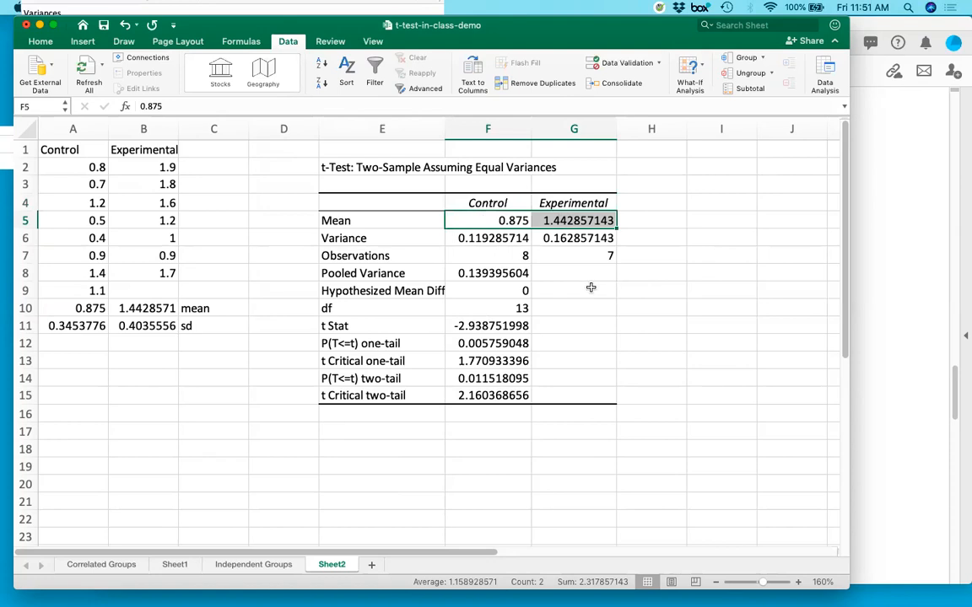
# Examine the t Stat against the group means and raw scores, then the two-tailed p-value in row 14.
pyautogui.click(485, 325)
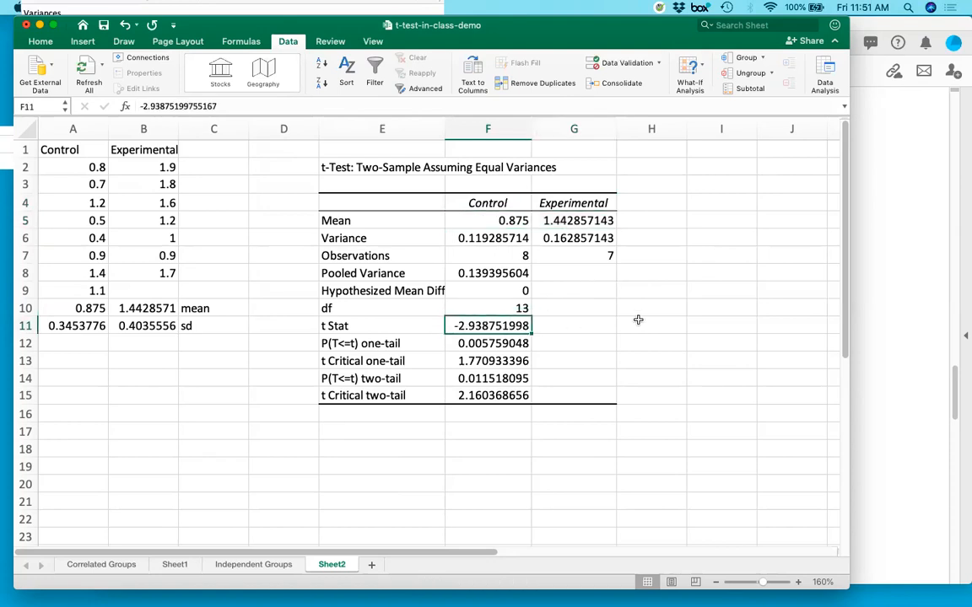
pyautogui.click(504, 224)
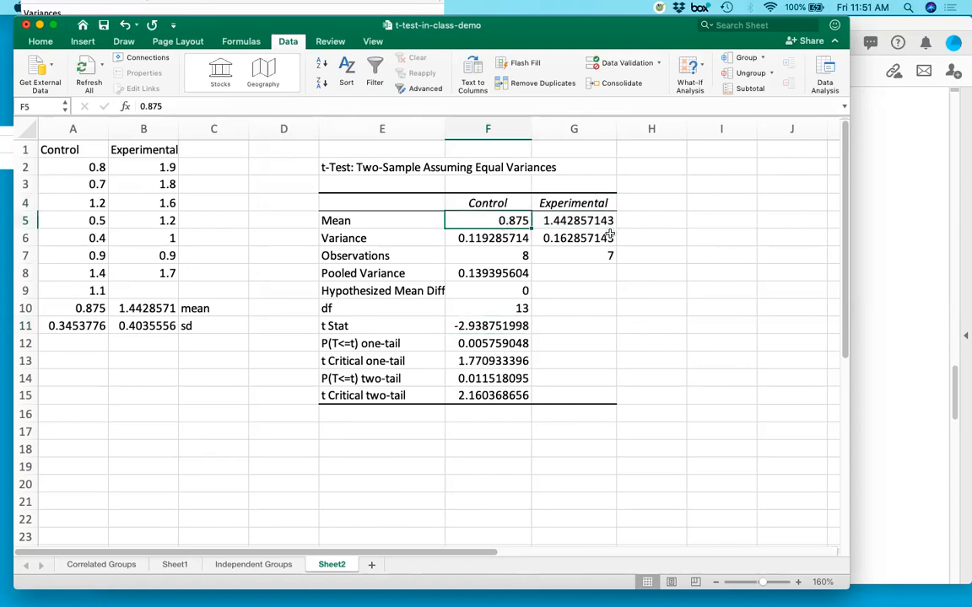
pyautogui.click(494, 326)
pyautogui.moveTo(78, 162); pyautogui.dragTo(71, 285)
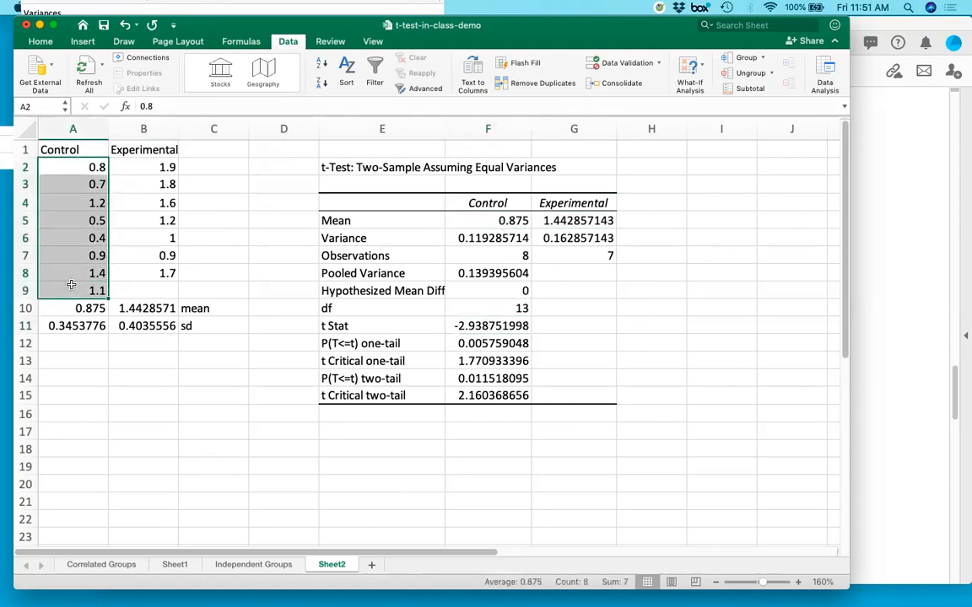
pyautogui.click(80, 308)
pyautogui.moveTo(143, 165); pyautogui.dragTo(145, 265)
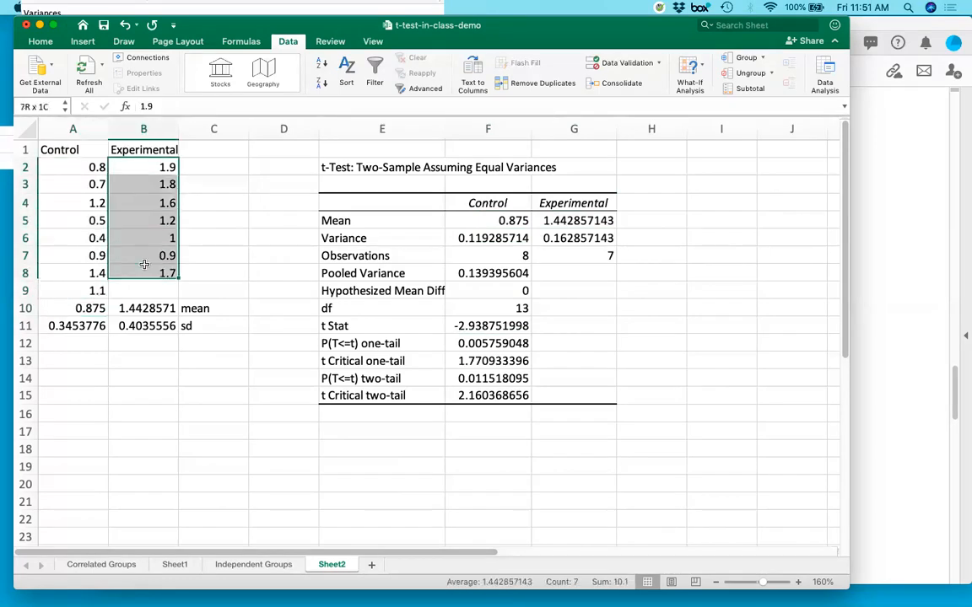
pyautogui.click(488, 325)
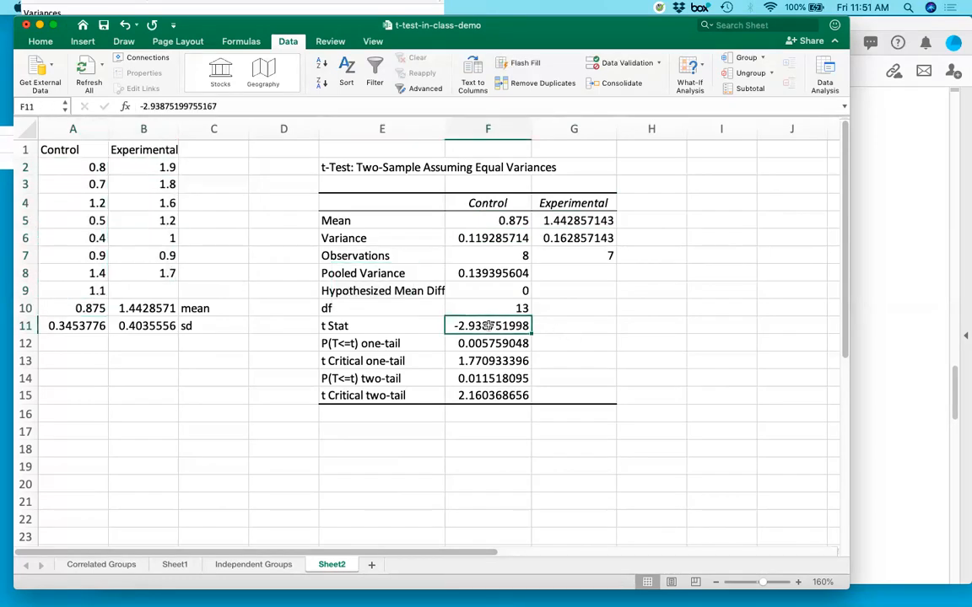
pyautogui.click(472, 378)
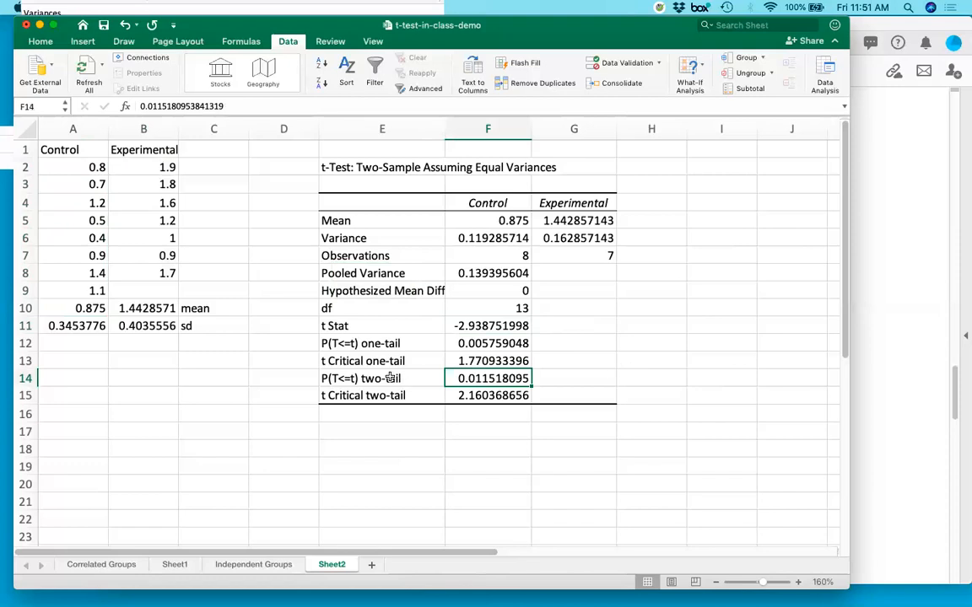
pyautogui.moveTo(390, 378); pyautogui.dragTo(498, 379)
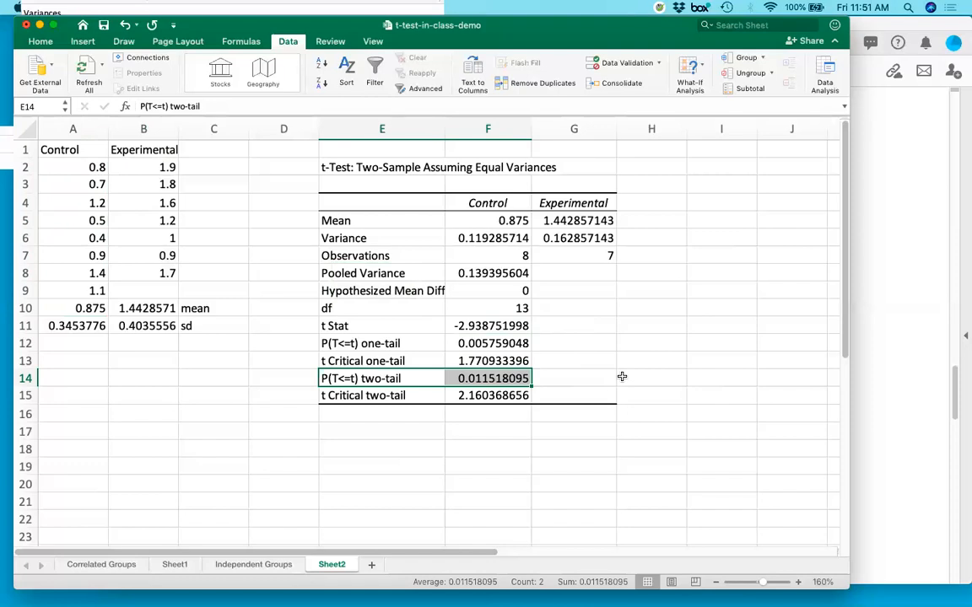
# Switch to Excel_t_tests.pdf in Acrobat and read the null-rejection rules below the example output on page 4.
pyautogui.click(863, 433)
pyautogui.scroll(-5, 864, 432)
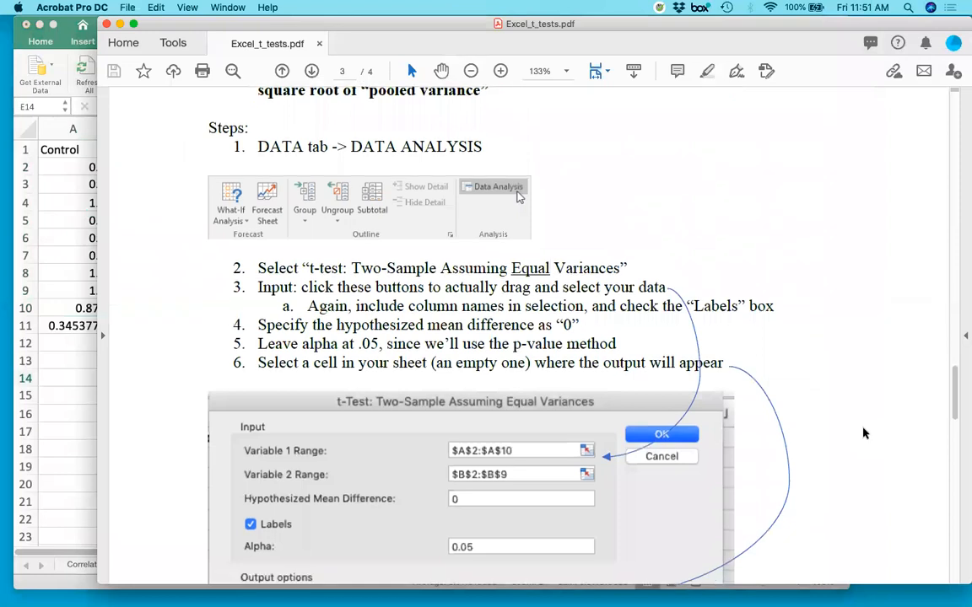
pyautogui.scroll(-10, 864, 432)
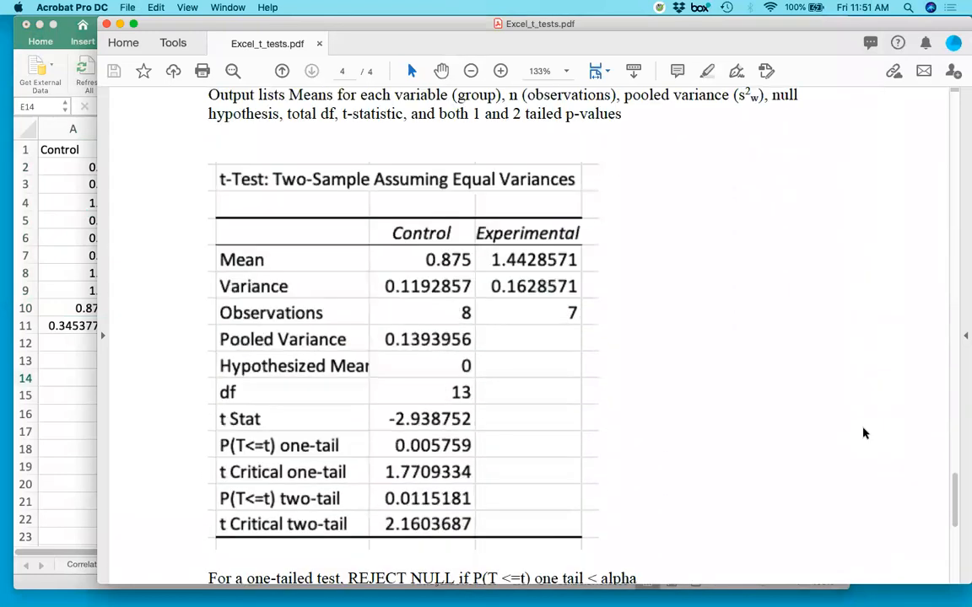
pyautogui.scroll(-3, 669, 453)
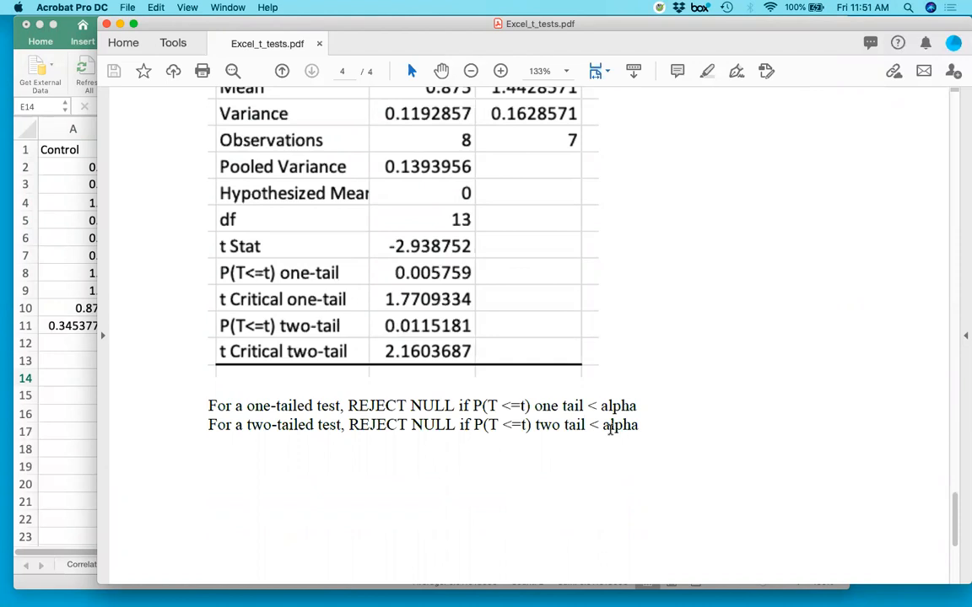
# Switch back to Excel and review the output from the df row through the two-tailed p-value, E10:F14.
pyautogui.click(65, 444)
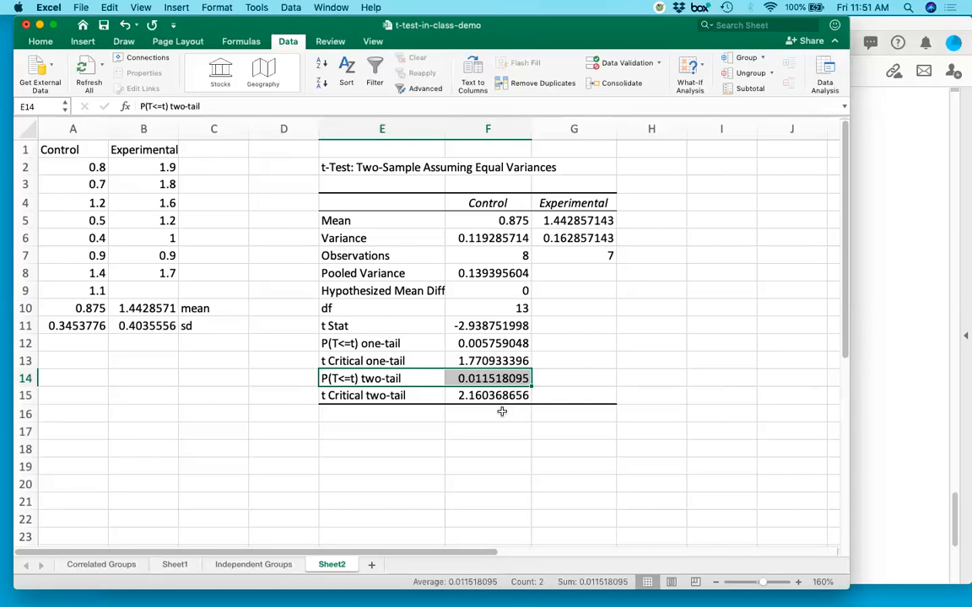
pyautogui.click(369, 319)
pyautogui.moveTo(391, 308); pyautogui.dragTo(481, 372)
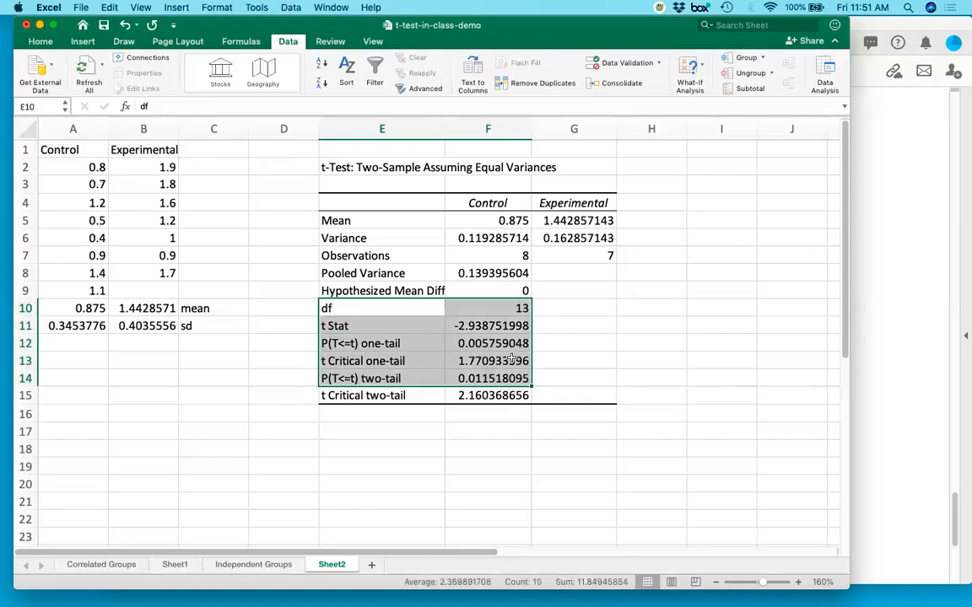
# Label C13 "Cohen's d" and C14 "diff between means" below the group means and standard deviations.
pyautogui.click(208, 361)
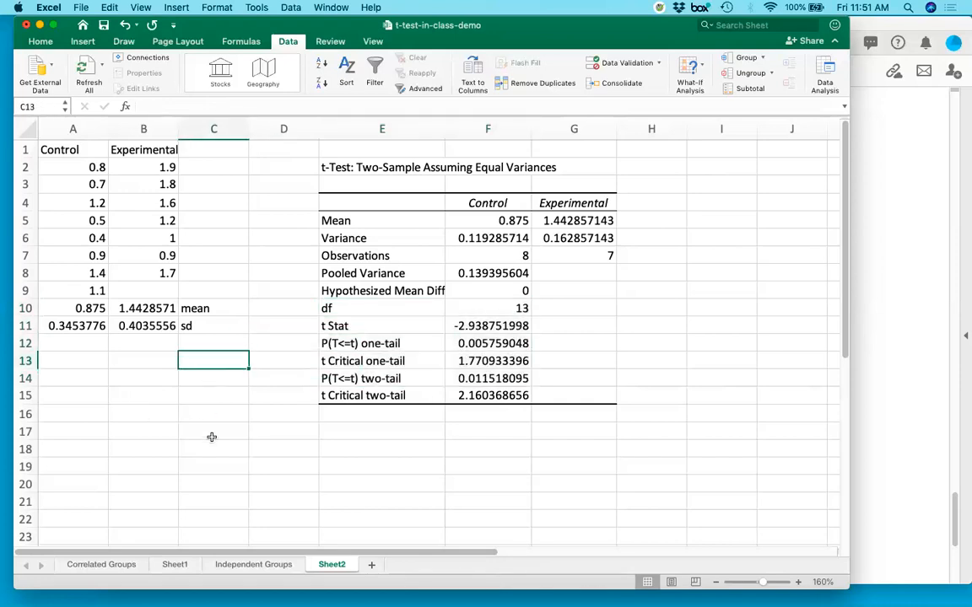
pyautogui.write('Cohe')
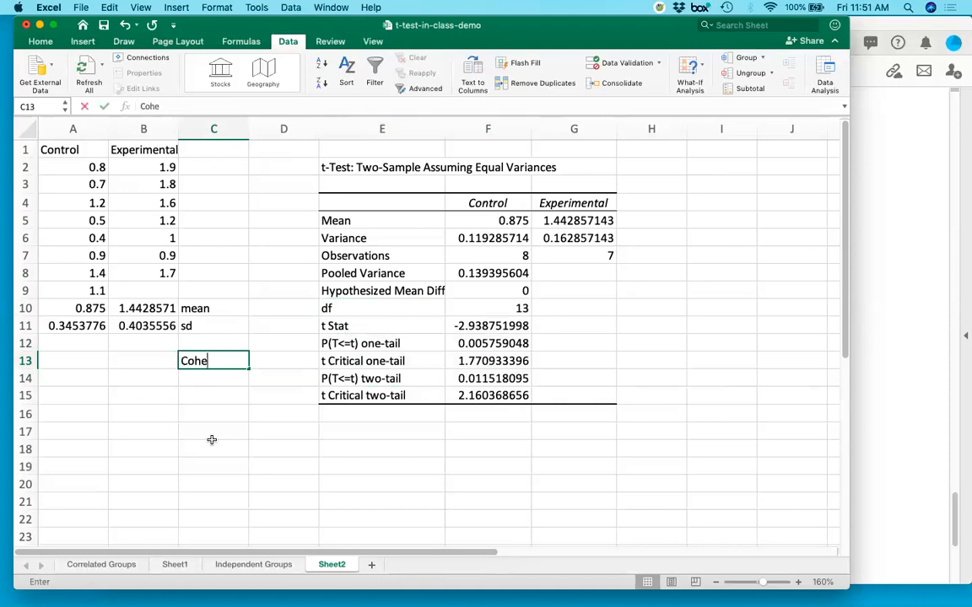
pyautogui.write("n's d")
pyautogui.press('Return')
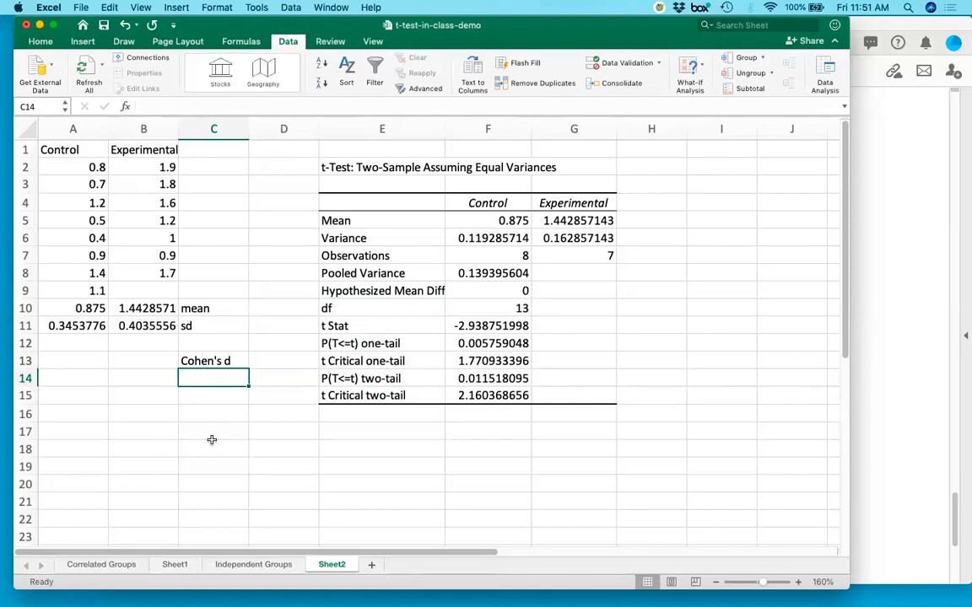
pyautogui.write('diff between means')
pyautogui.press('Return')
# Calculate the difference between the group means in B14 with =A10-B10.
pyautogui.press('Up')
pyautogui.press('Left')
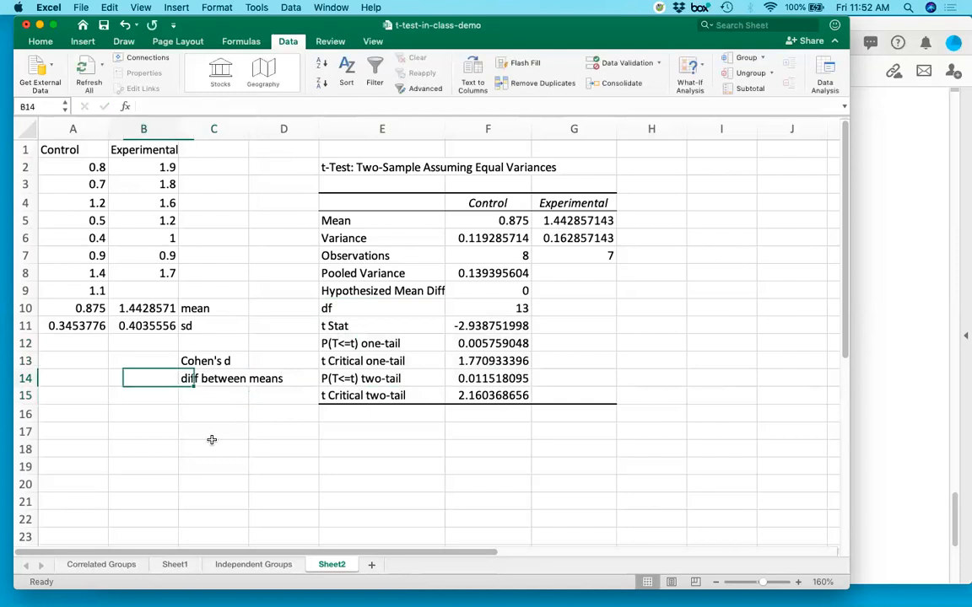
pyautogui.write('=')
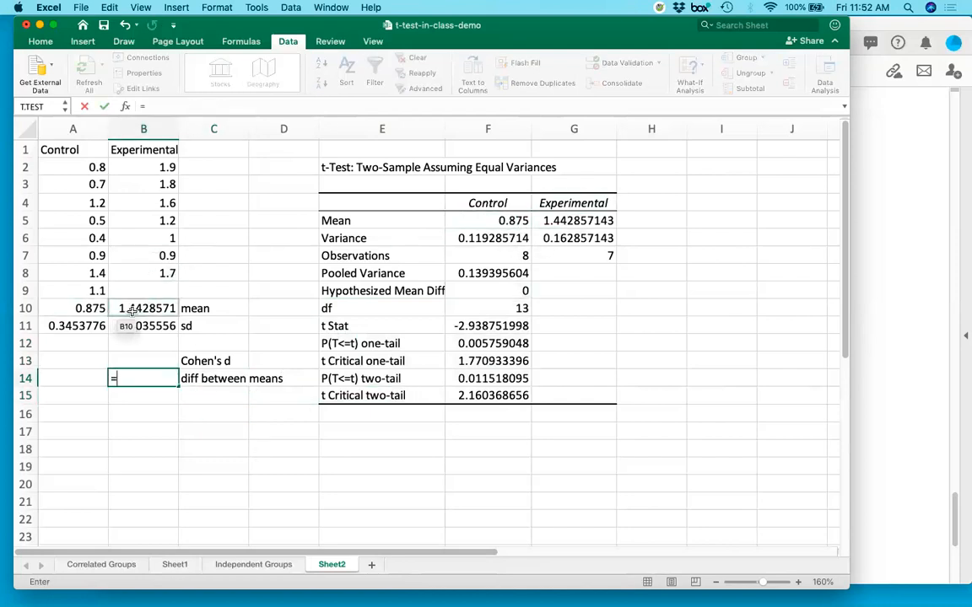
pyautogui.click(87, 309)
pyautogui.write('-')
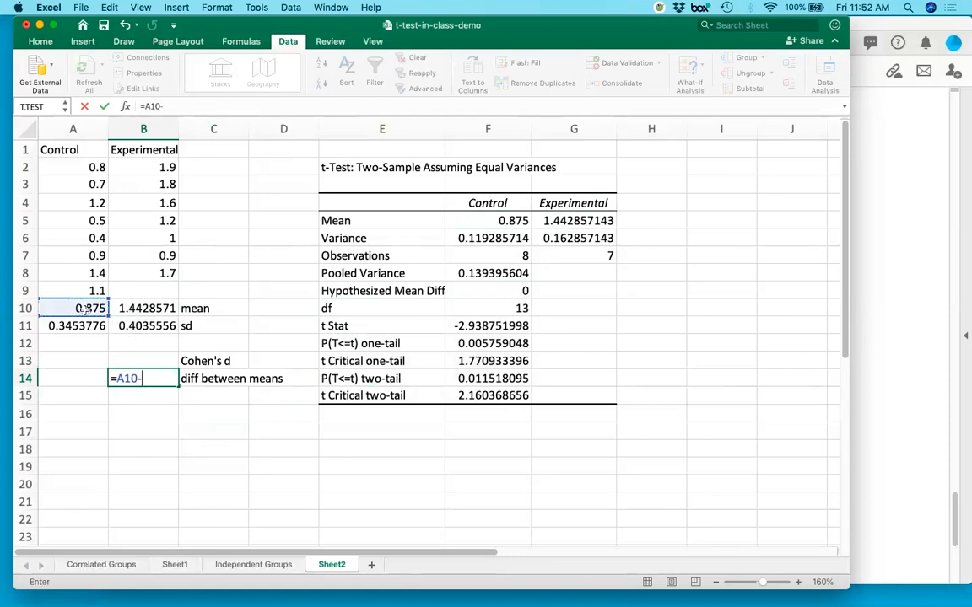
pyautogui.click(133, 310)
pyautogui.press('Return')
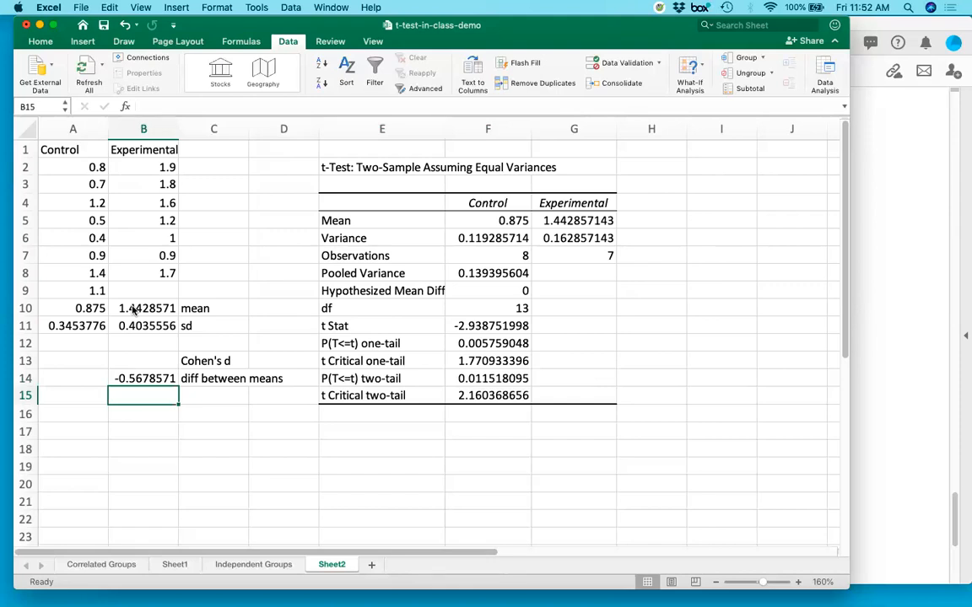
pyautogui.press('Up')
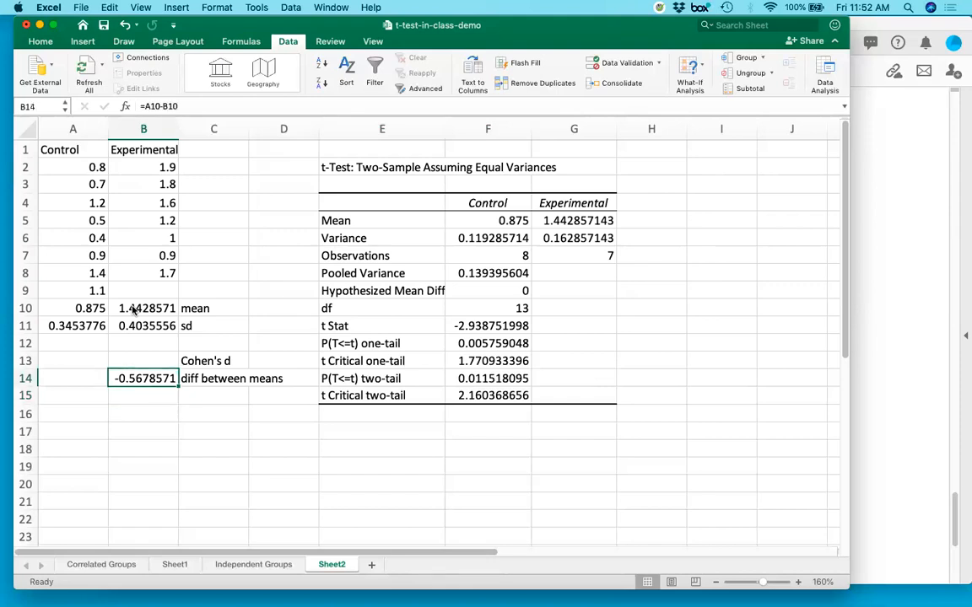
# Label C15 "pooled standard deviation".
pyautogui.press('Down')
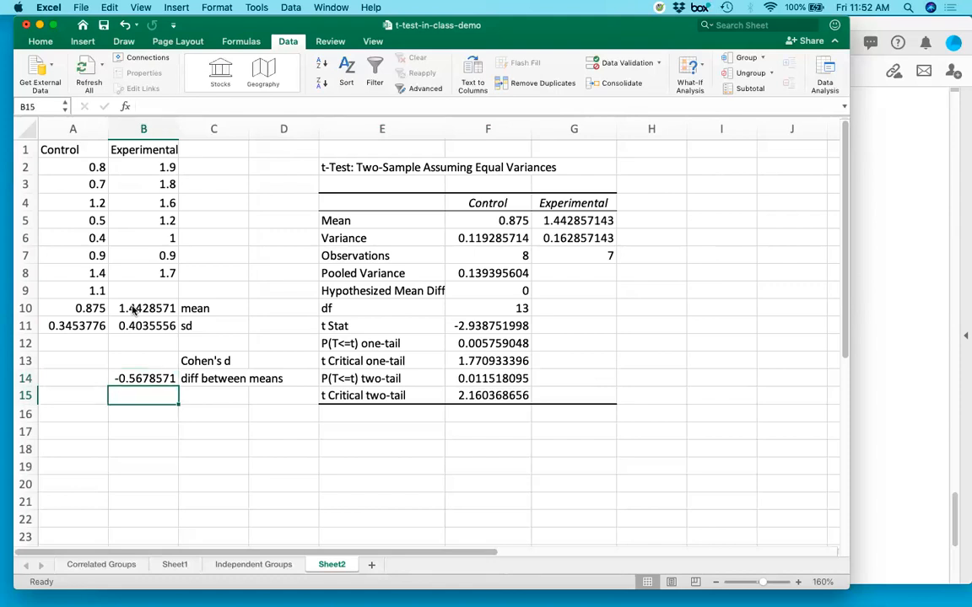
pyautogui.press('Right')
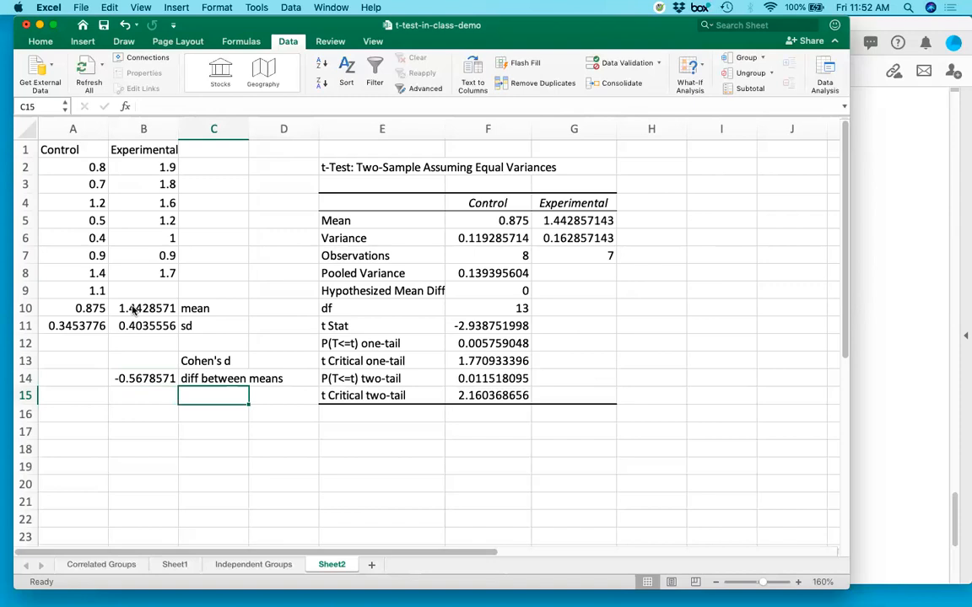
pyautogui.write('po')
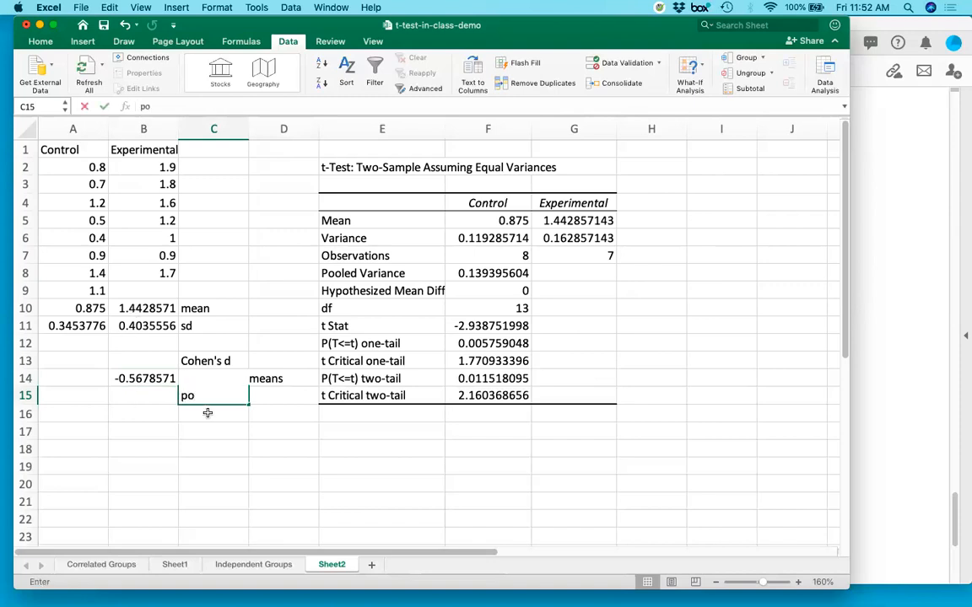
pyautogui.write('oled sta')
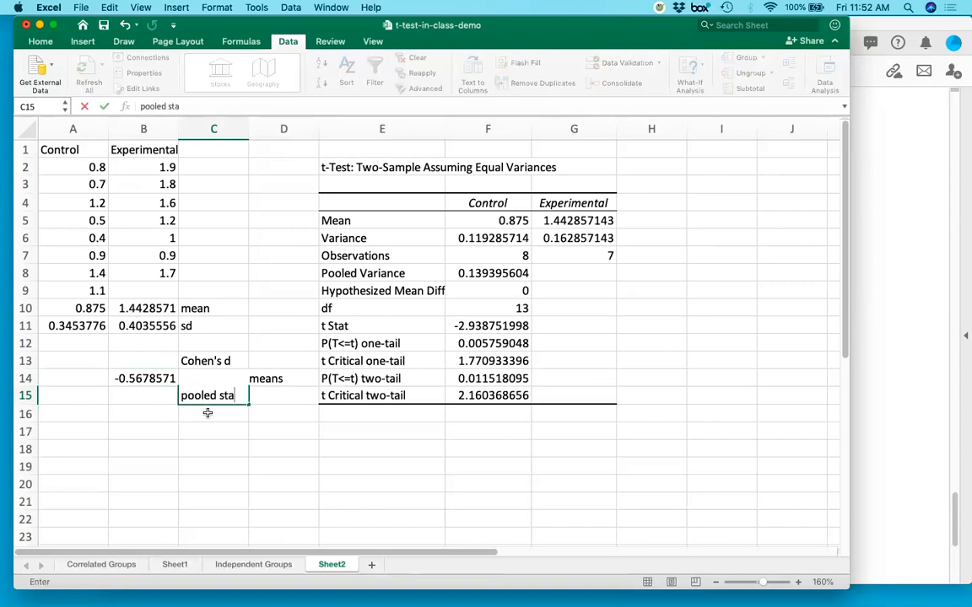
pyautogui.write('ndard deviation')
pyautogui.press('Return')
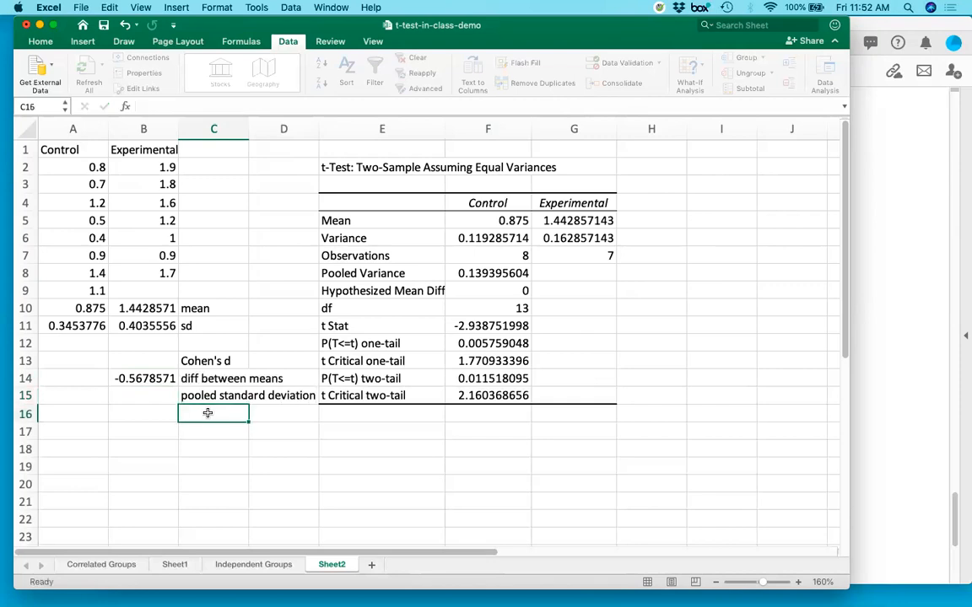
# Calculate the pooled standard deviation in B15 as the square root of the pooled variance, =SQRT(F8).
pyautogui.press('Up')
pyautogui.press('Left')
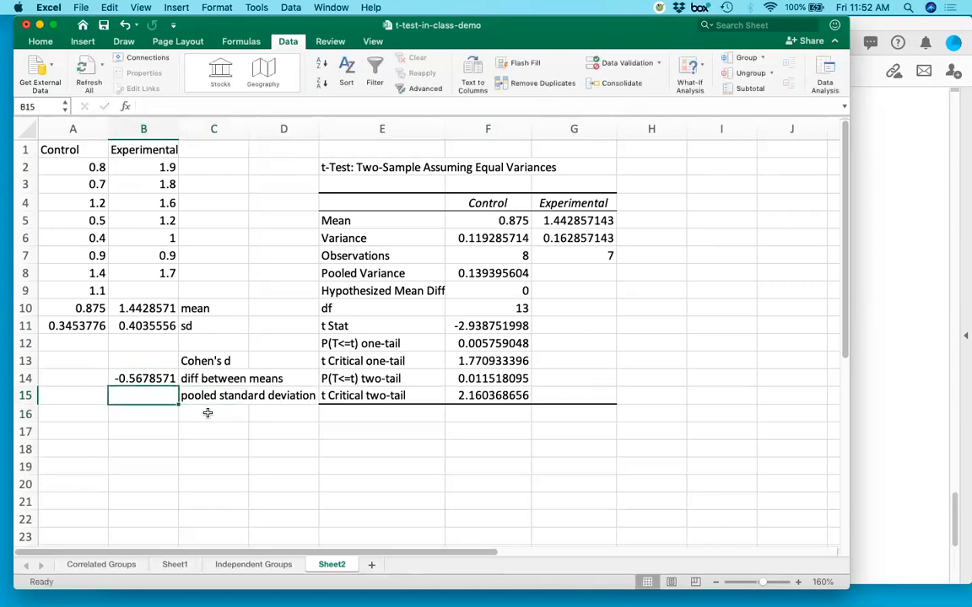
pyautogui.write('=sqrt')
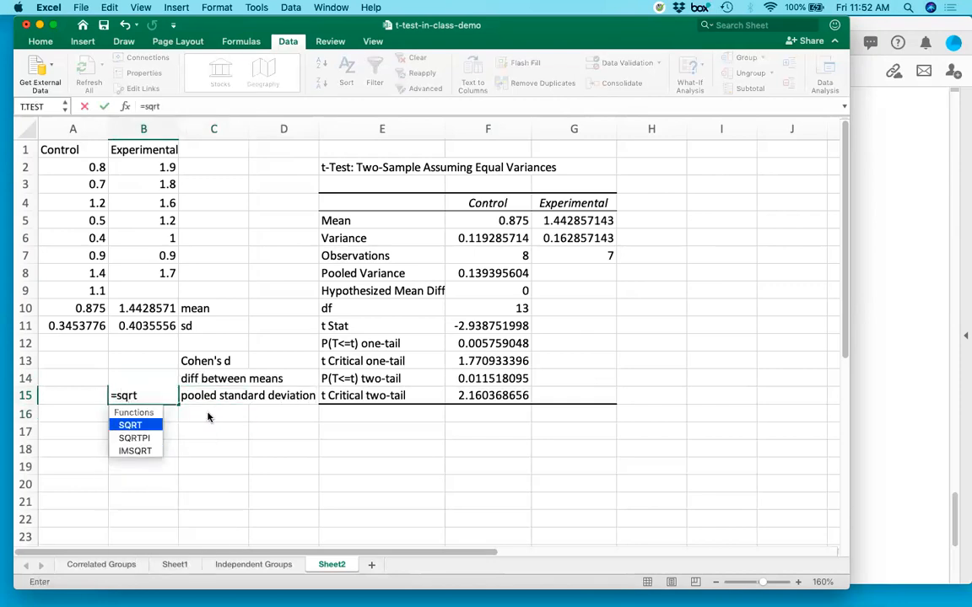
pyautogui.write('(')
pyautogui.click(485, 273)
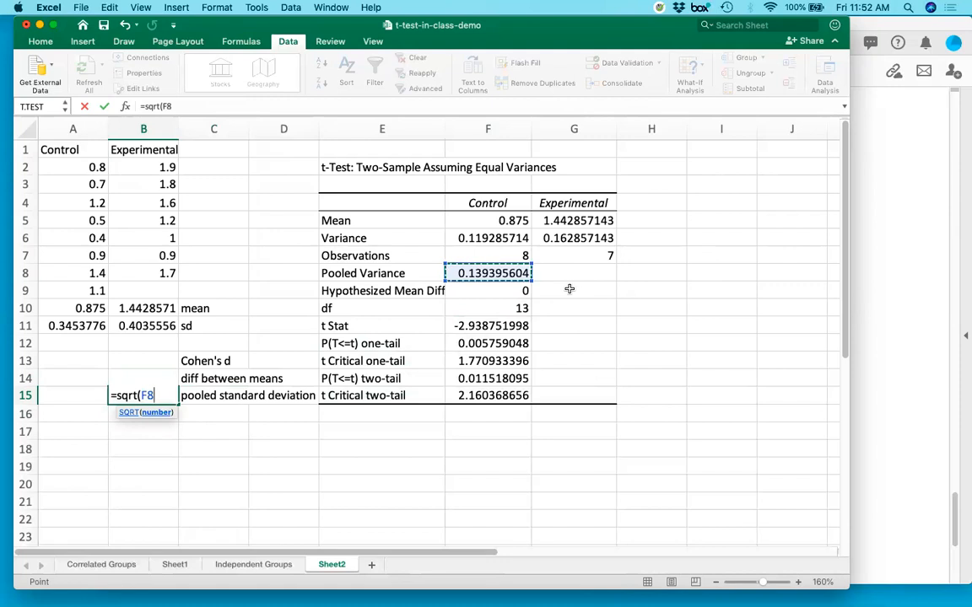
pyautogui.write(')')
pyautogui.press('Return')
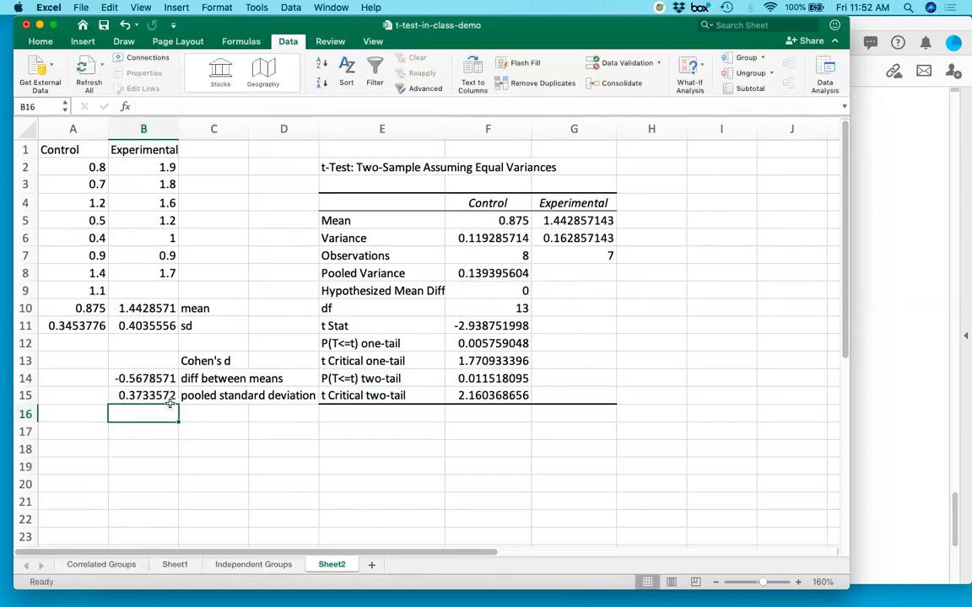
# Review the mean difference and pooled standard deviation in B14:B15, and label C17 "Cohen's d value".
pyautogui.moveTo(139, 379); pyautogui.dragTo(141, 397)
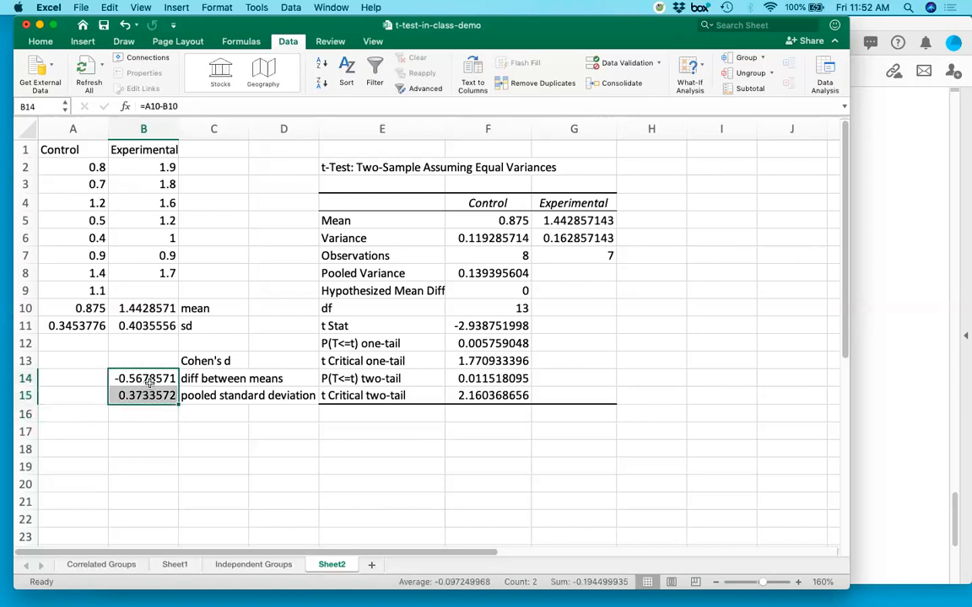
pyautogui.click(196, 429)
pyautogui.click(124, 378)
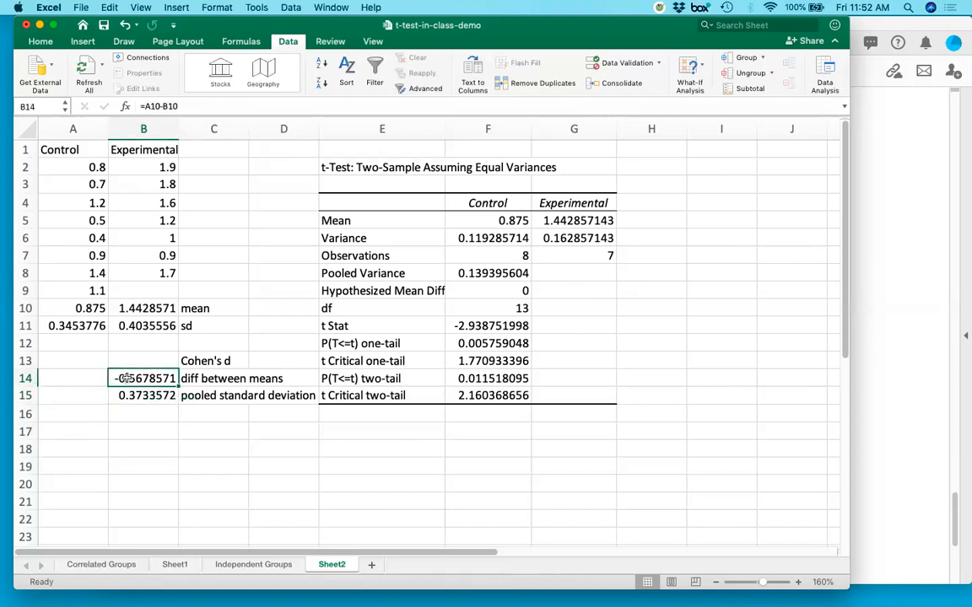
pyautogui.click(172, 431)
pyautogui.click(190, 429)
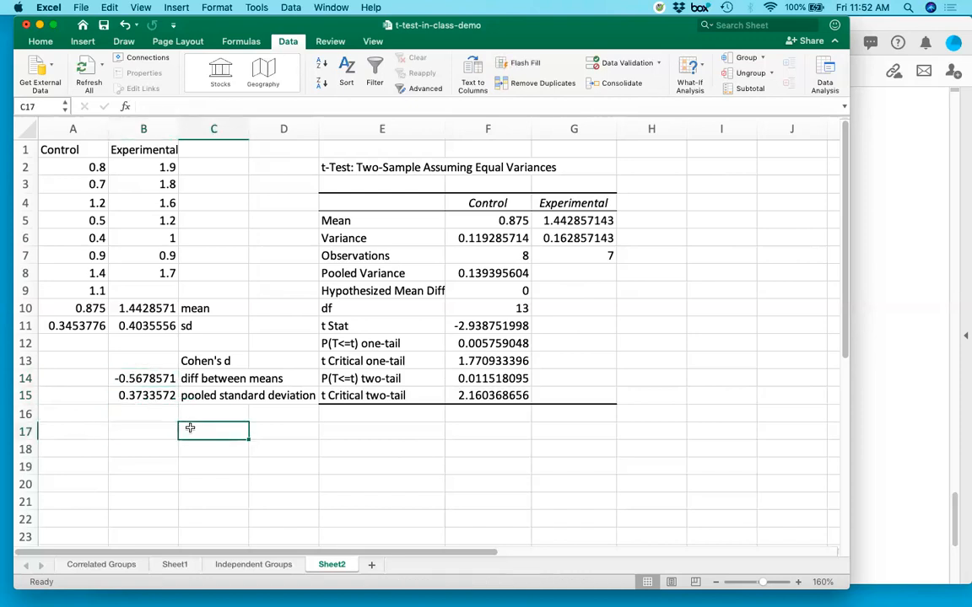
pyautogui.write('Cohe')
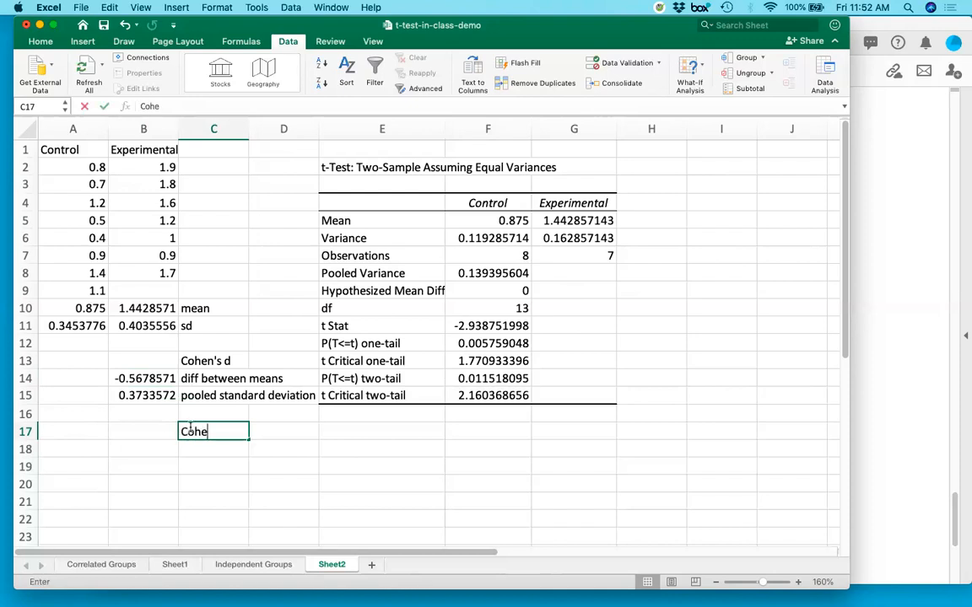
pyautogui.write("n's d value")
pyautogui.press('Return')
# Calculate Cohen's d in B17 as an absolute value with =ABS(B14/B15).
pyautogui.press('Up')
pyautogui.press('Left')
pyautogui.write('=')
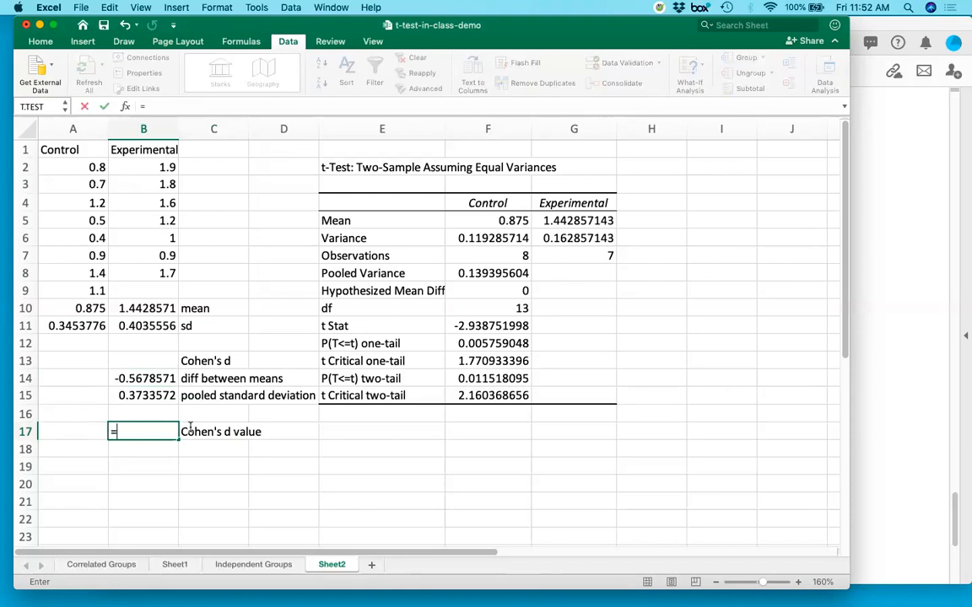
pyautogui.write('a')
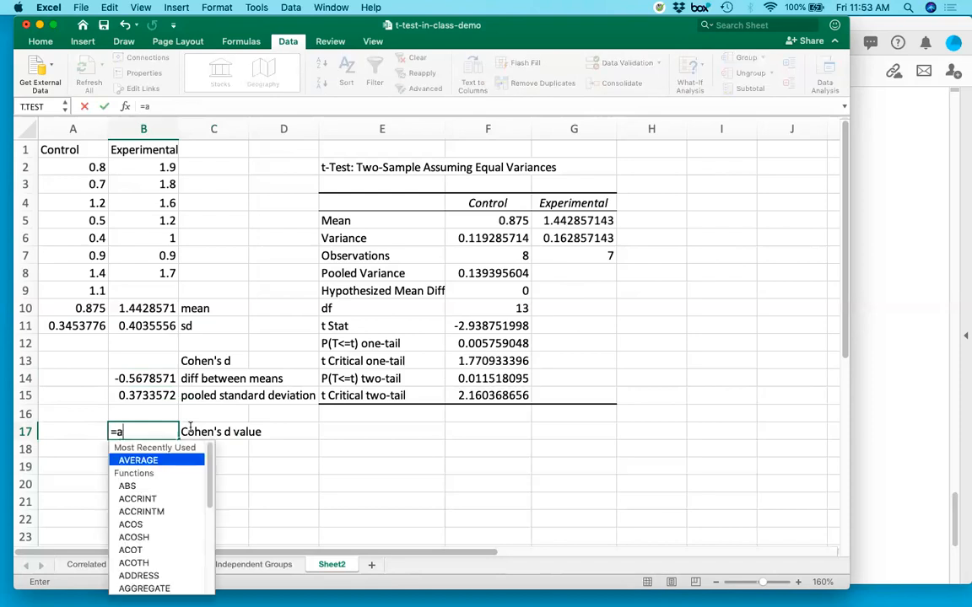
pyautogui.write('bs(')
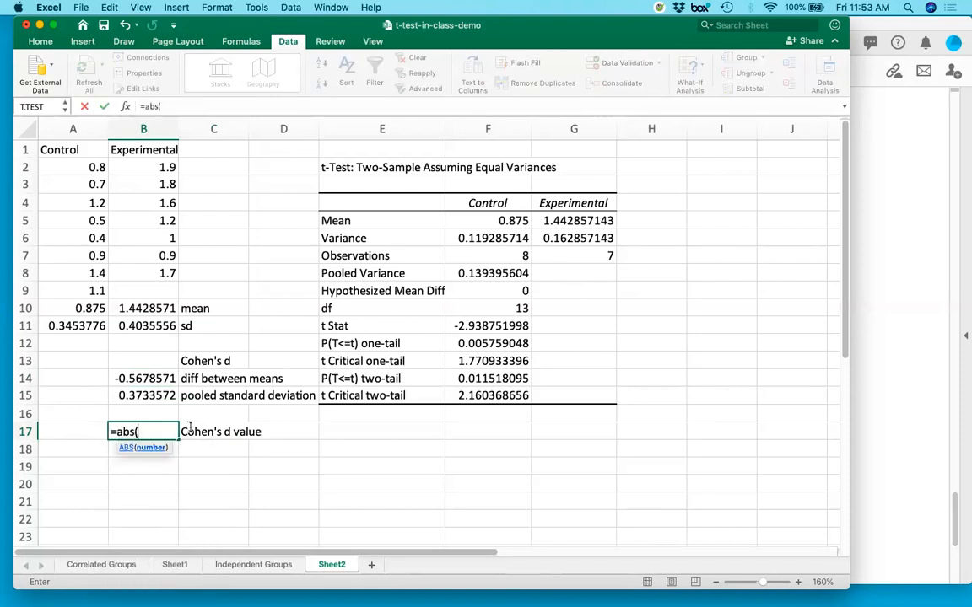
pyautogui.click(139, 379)
pyautogui.write('/')
pyautogui.click(150, 396)
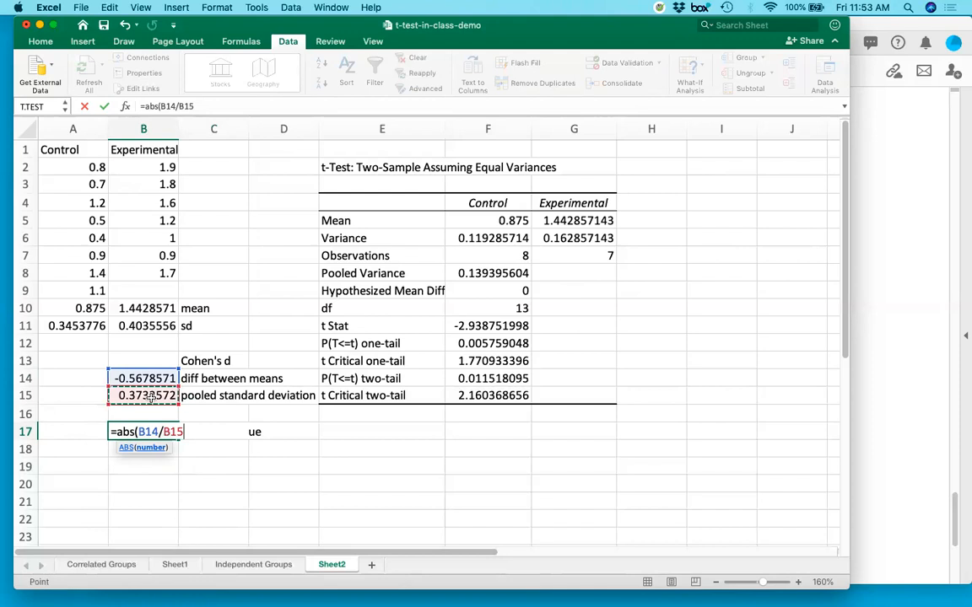
pyautogui.write(')')
pyautogui.press('Return')
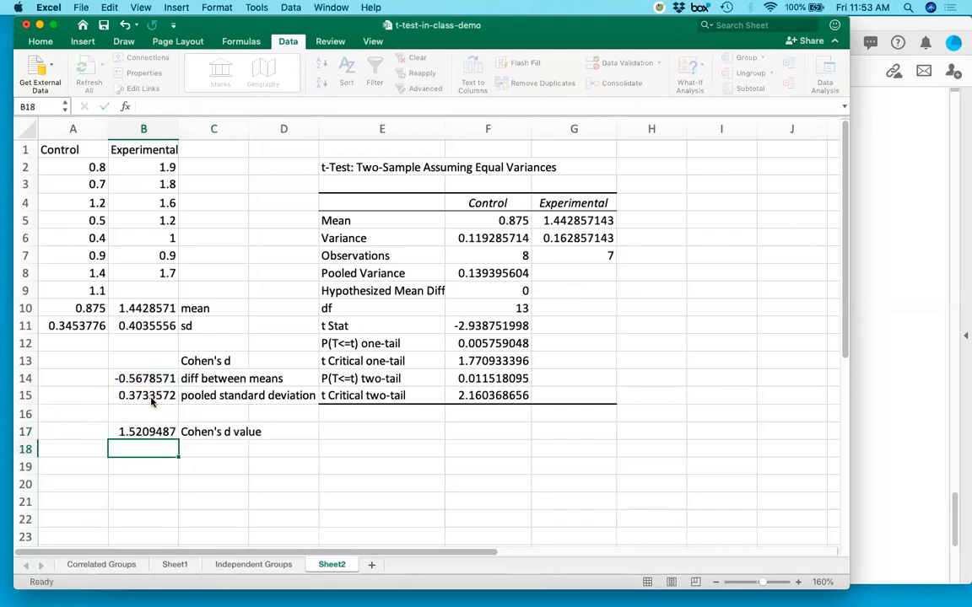
pyautogui.press('Up')
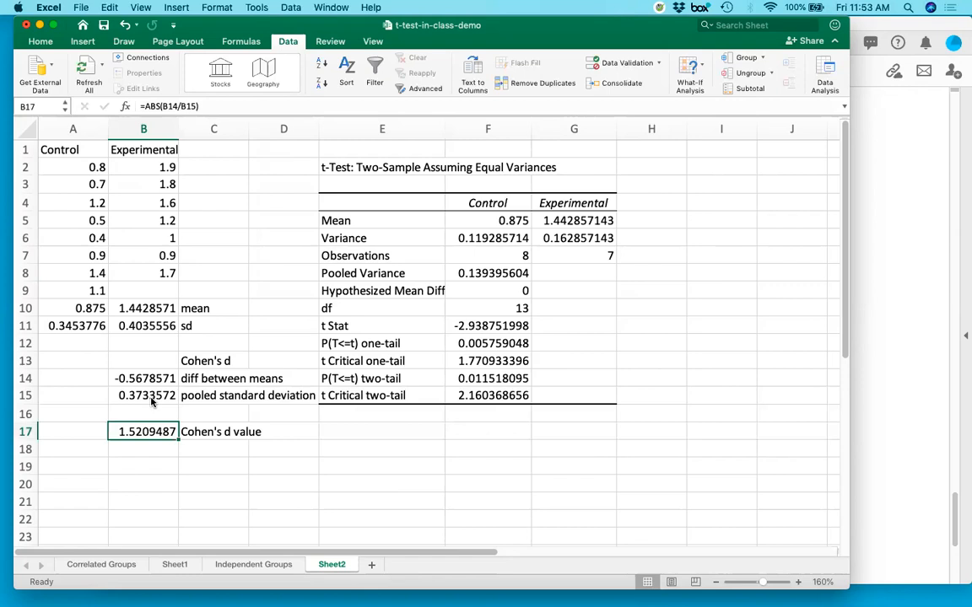
# Try the Cohen's d division in B18 without the absolute value, =B14/B15, and clear the cell.
pyautogui.press('Down')
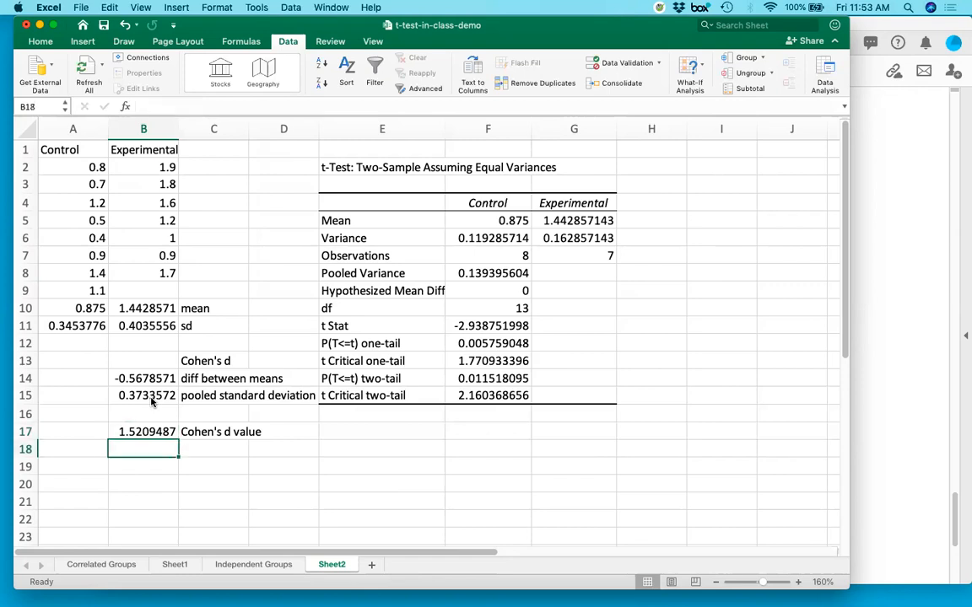
pyautogui.write('=')
pyautogui.click(152, 379)
pyautogui.write('/')
pyautogui.click(145, 394)
pyautogui.press('Return')
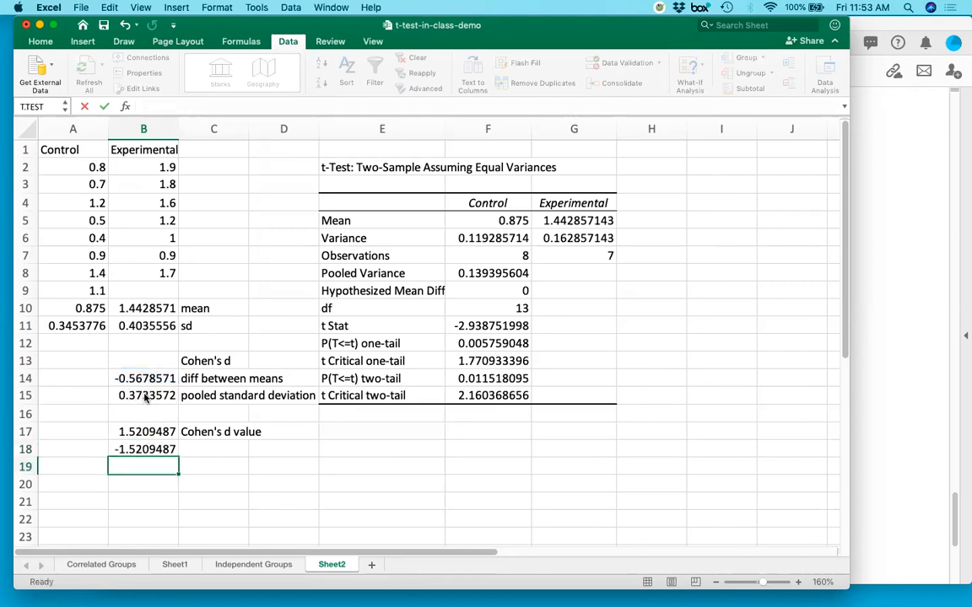
pyautogui.press('Up')
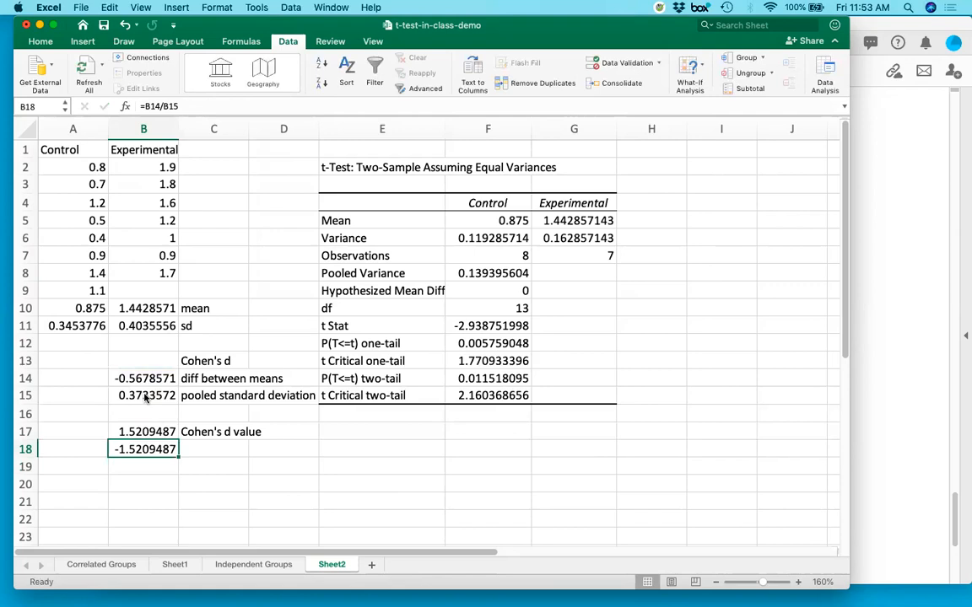
pyautogui.press('BackSpace')
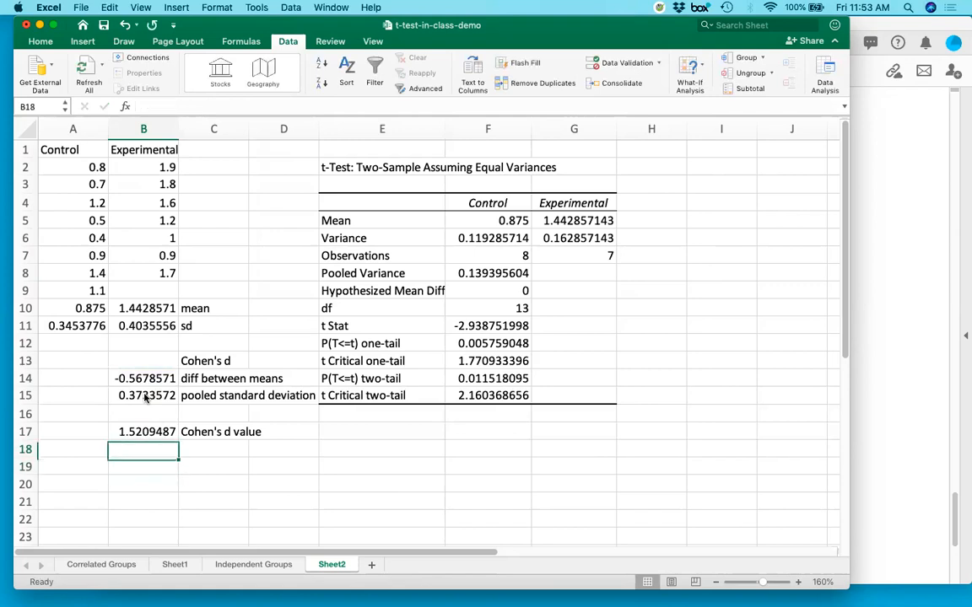
# Select the Cohen's d result in B17, switch to Excel_t_tests.pdf in Acrobat and look through pages 3 and 4.
pyautogui.press('Up')
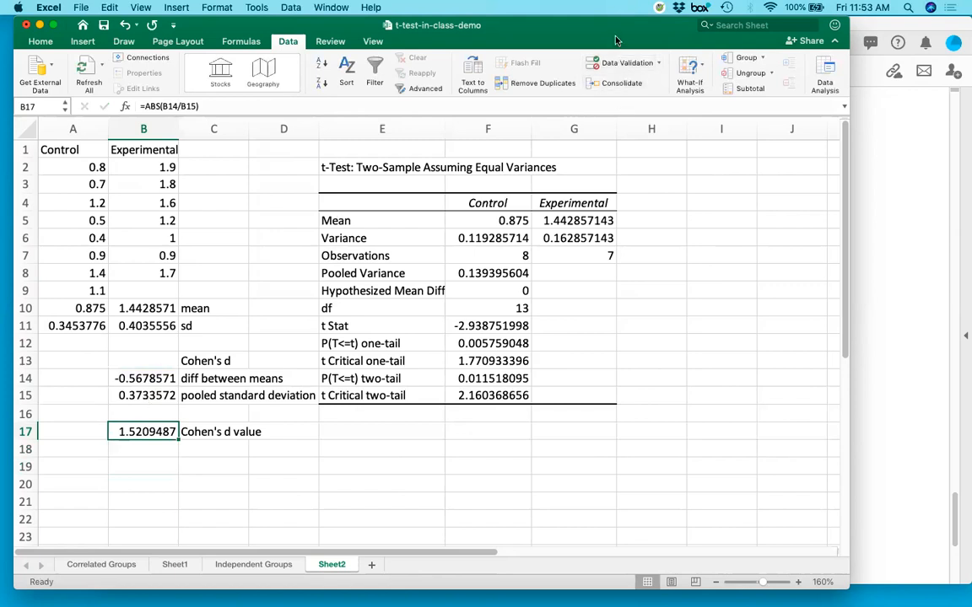
pyautogui.click(879, 180)
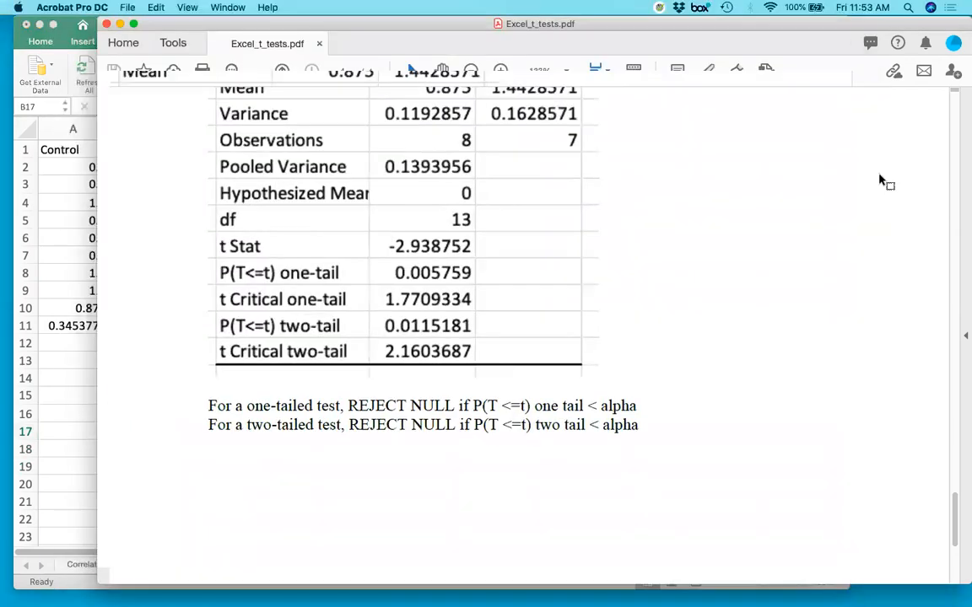
pyautogui.click(66, 381)
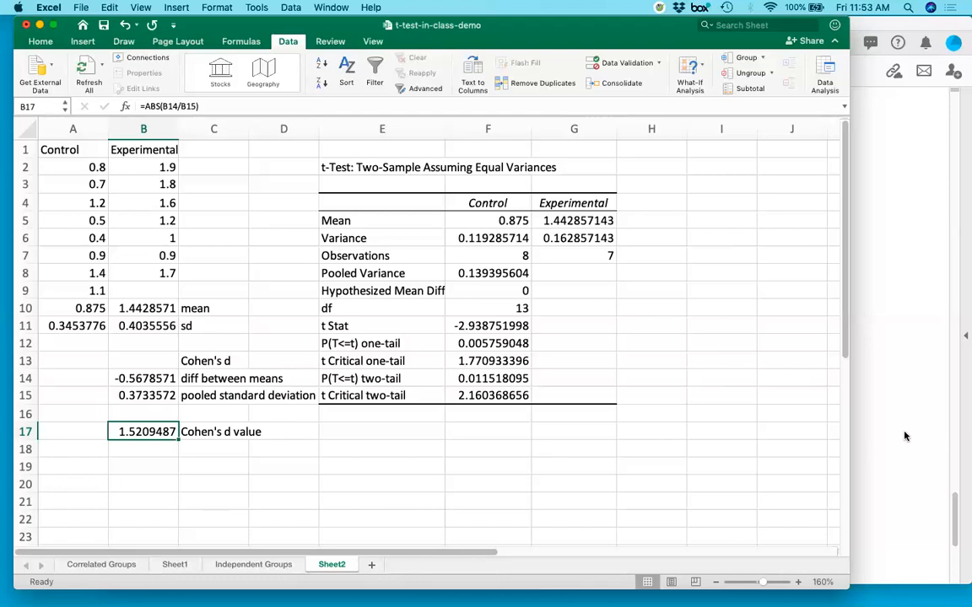
pyautogui.click(869, 396)
pyautogui.scroll(-2, 609, 411)
pyautogui.scroll(-4, 609, 411)
pyautogui.scroll(8, 609, 411)
pyautogui.scroll(18, 609, 411)
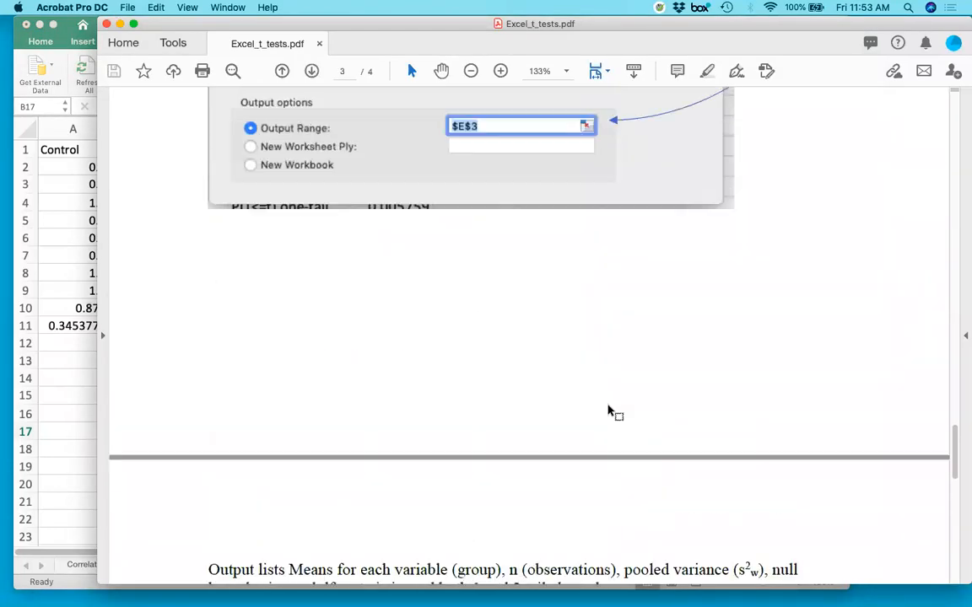